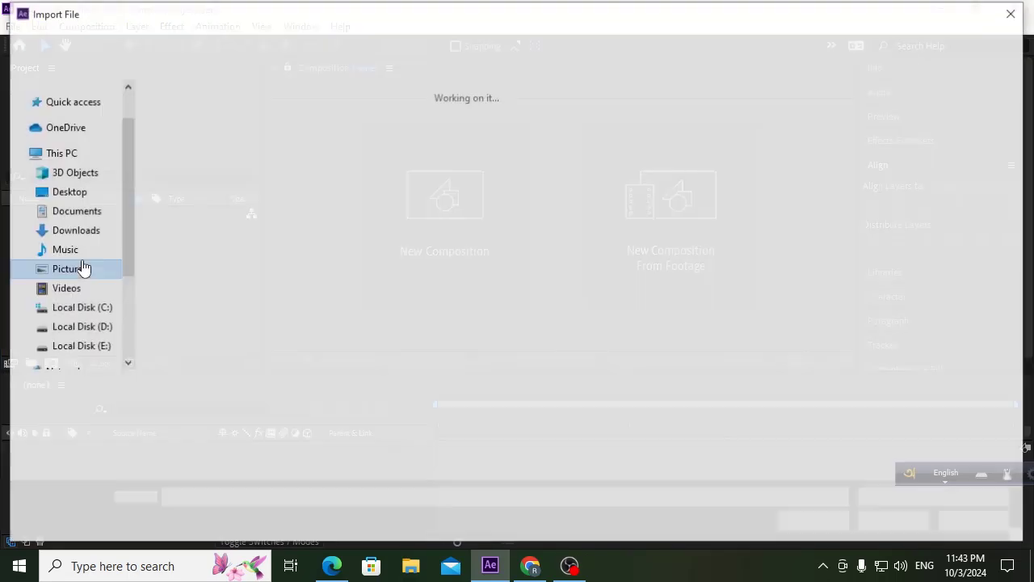
Import cookie.png from the Downloads folder as footage.
left_click(59, 317)
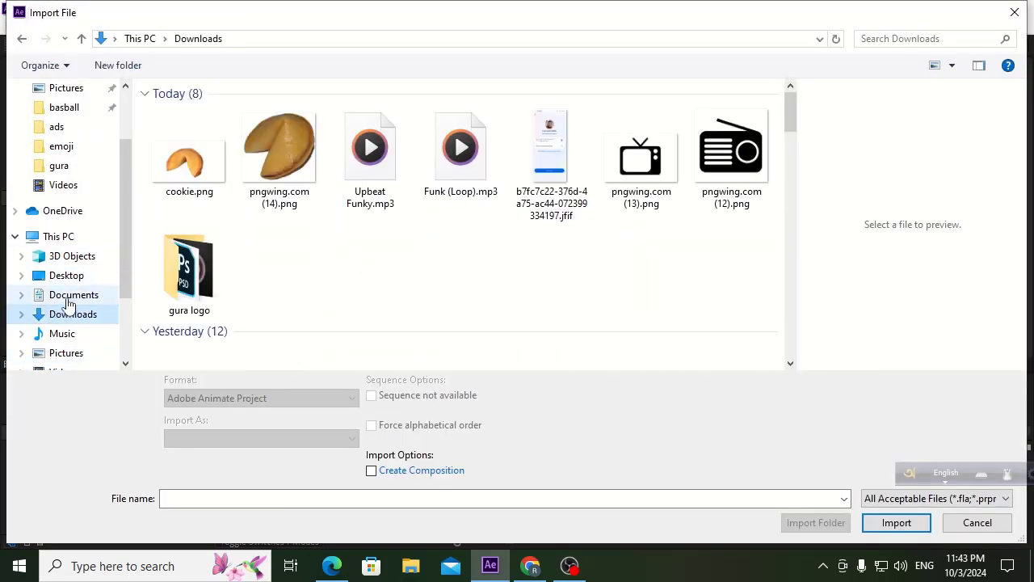
left_click(185, 164)
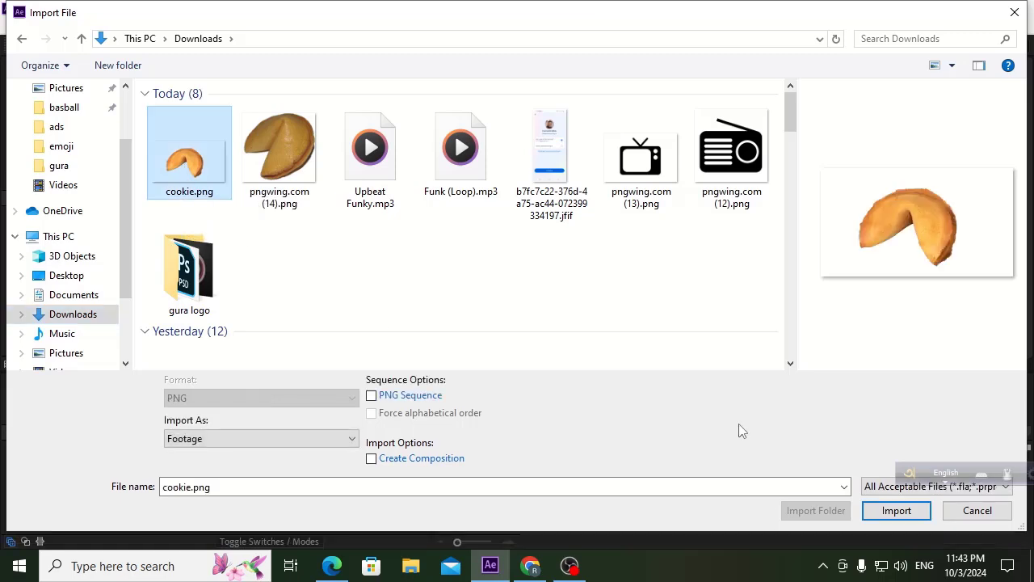
left_click(893, 522)
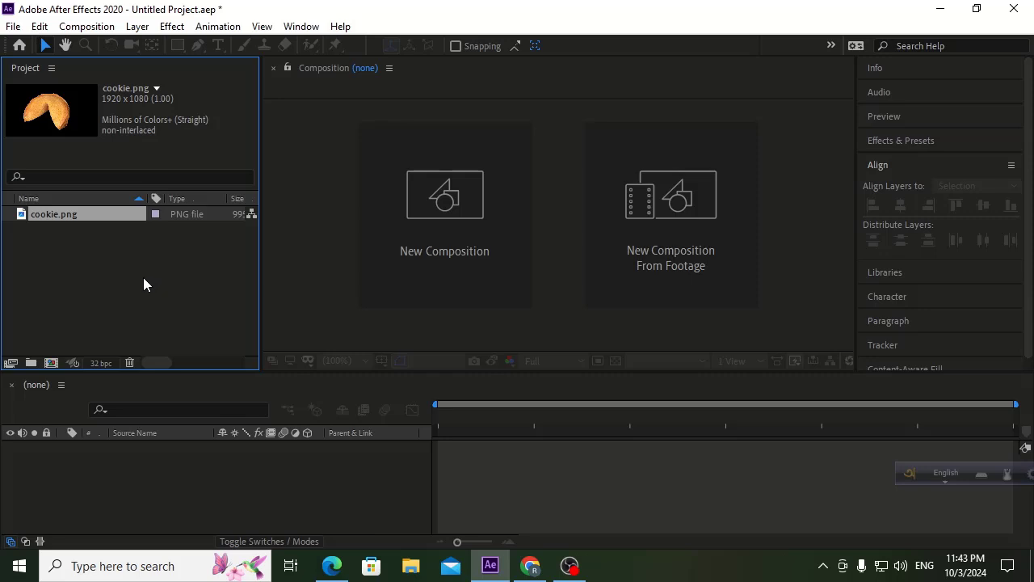
left_click(105, 290)
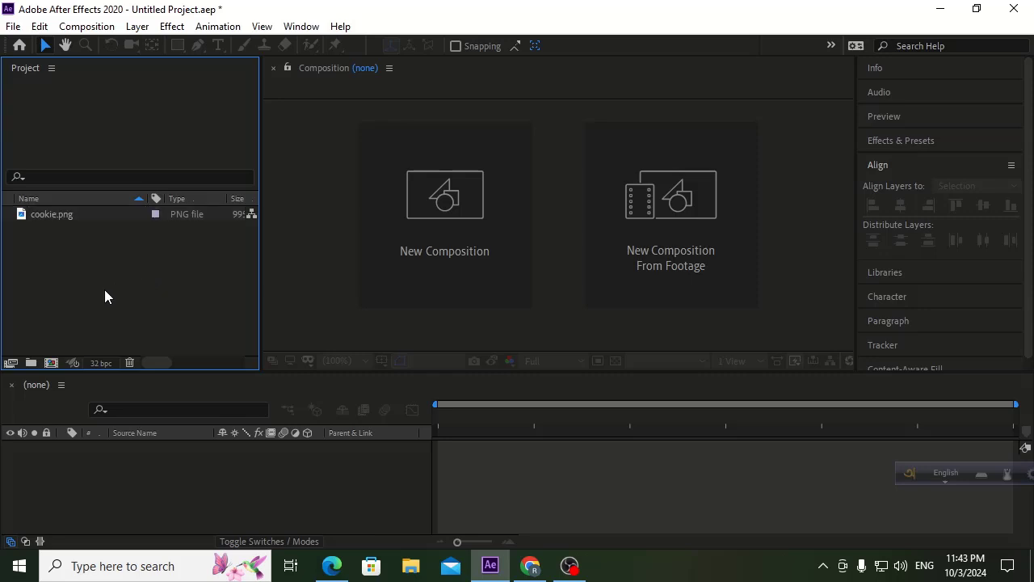
Create a 10-second composition with the HDTV 1080 29.97 preset and add cookie.png to its timeline.
left_click(412, 248)
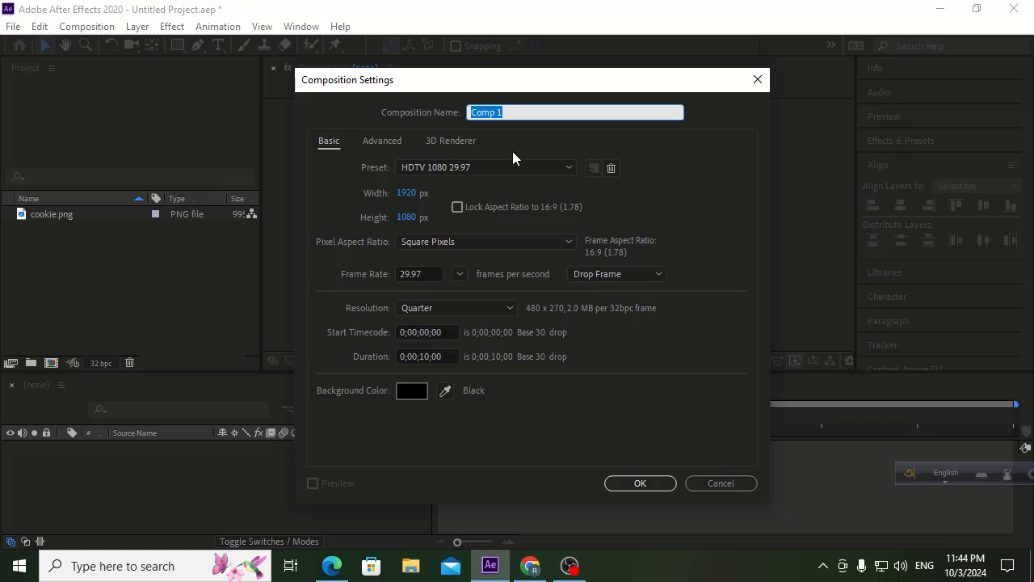
left_click(635, 483)
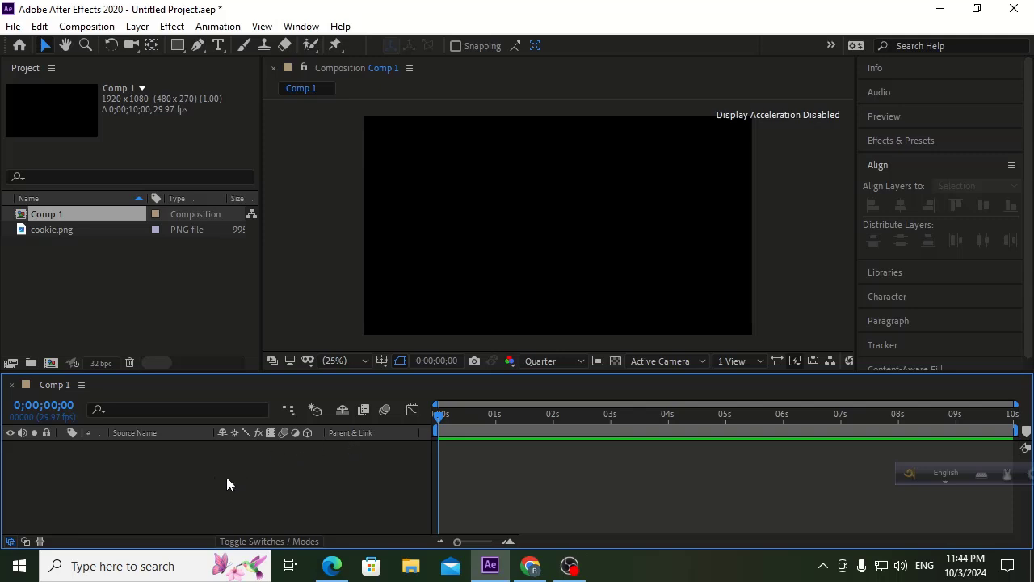
left_click(98, 279)
left_click(67, 231)
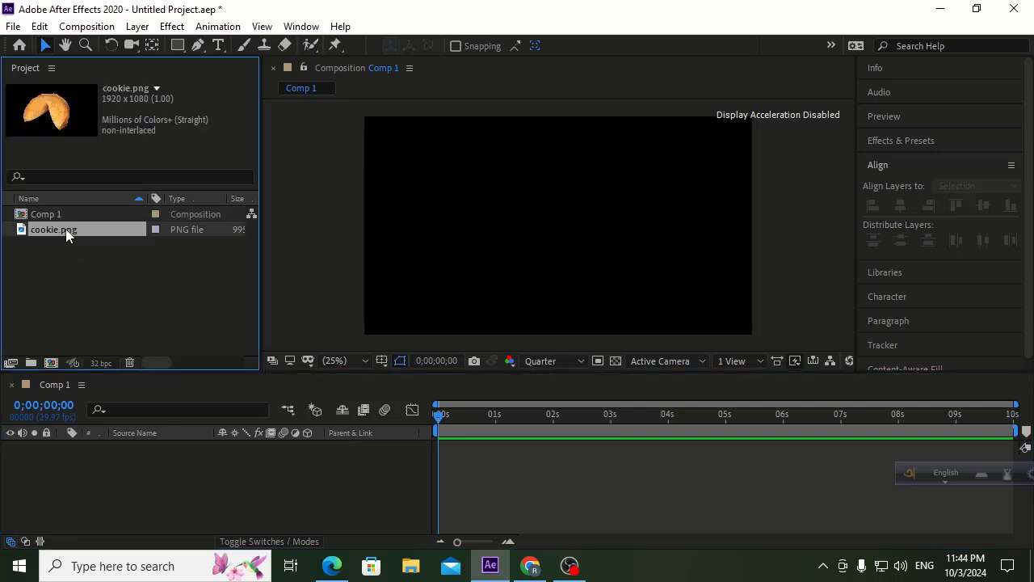
left_click_drag(66, 229, 62, 452)
left_click(107, 491)
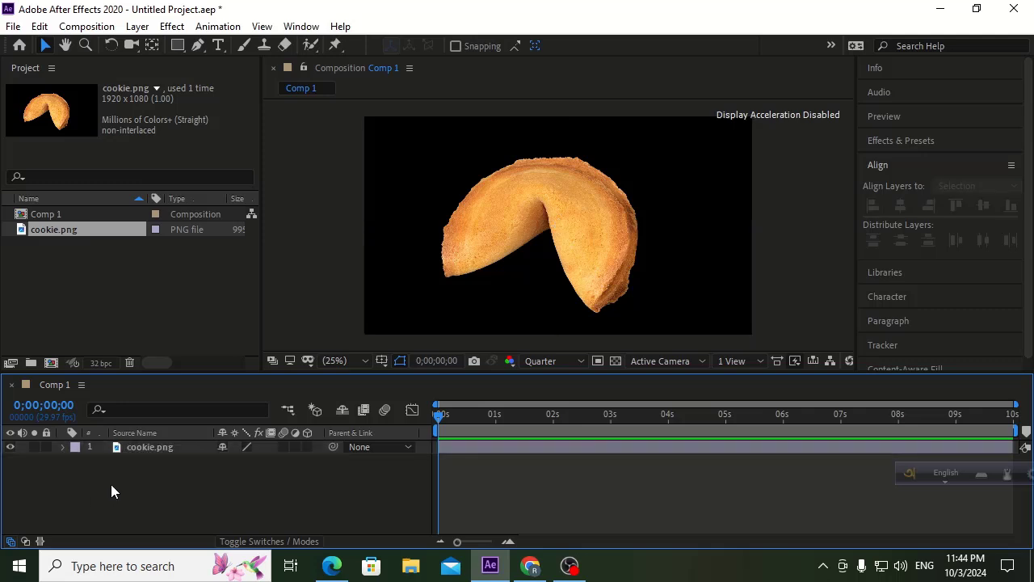
Set the scale of the cookie.png layer to 70%.
left_click(151, 452)
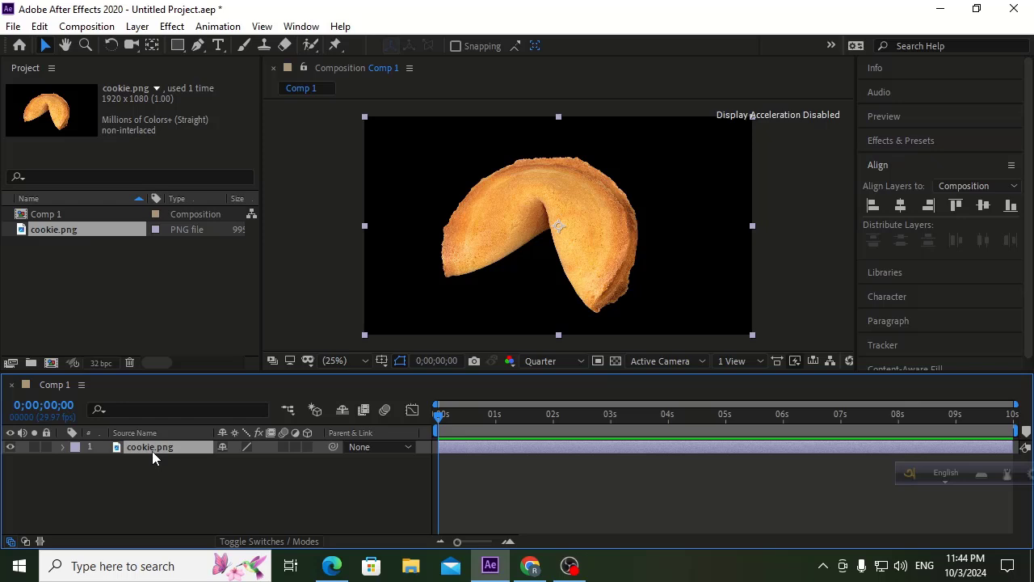
key("s")
left_click(245, 461)
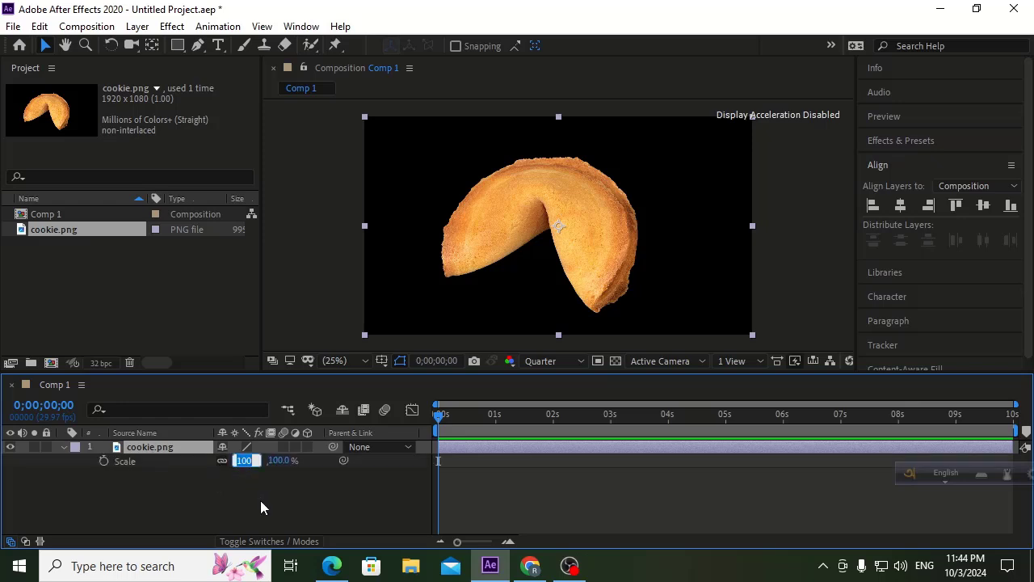
type("70")
left_click(266, 497)
left_click(180, 448)
key("s")
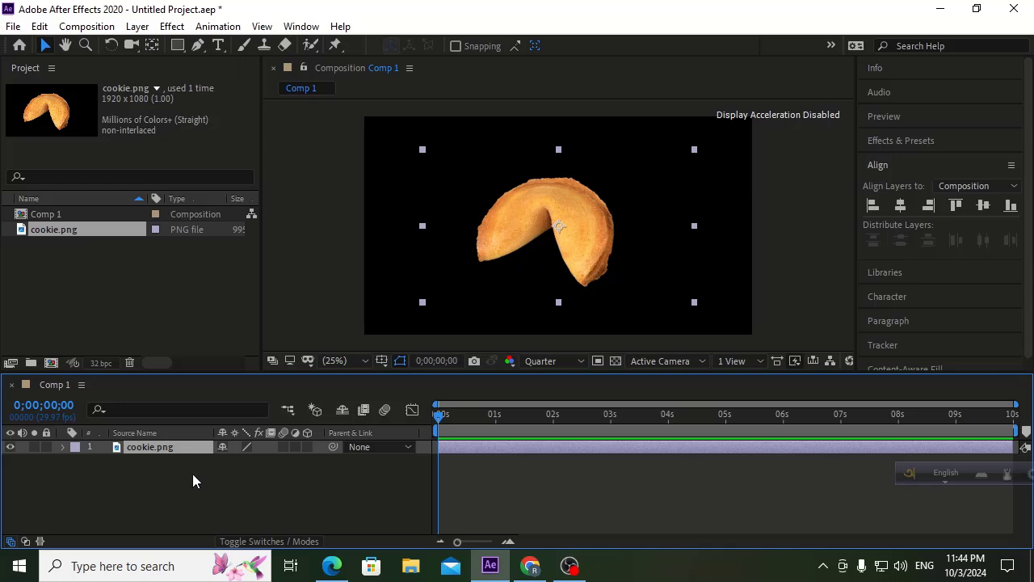
Find the Wiggle - position preset, apply it to the cookie.png layer and preview the motion.
left_click(912, 140)
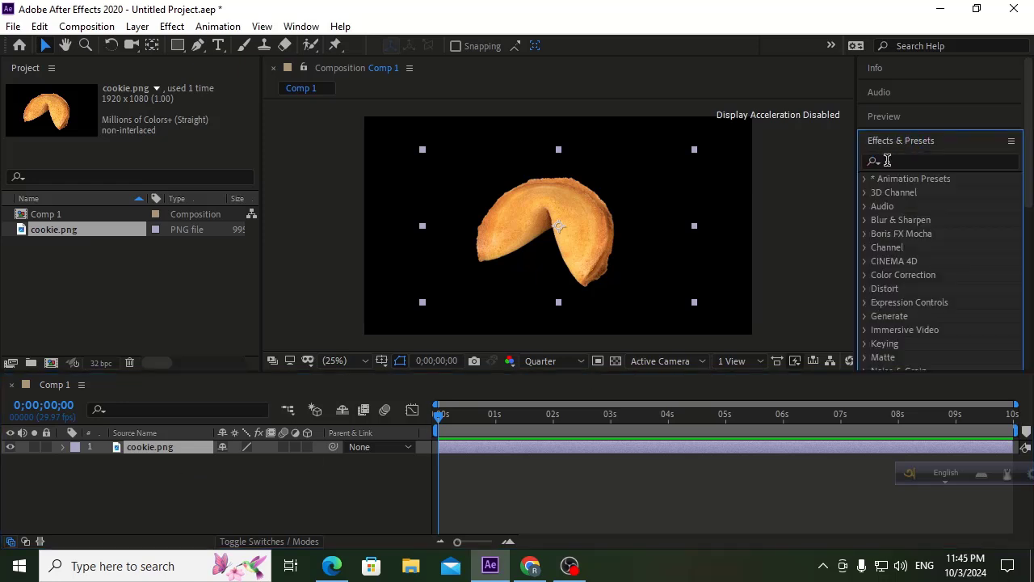
left_click(886, 160)
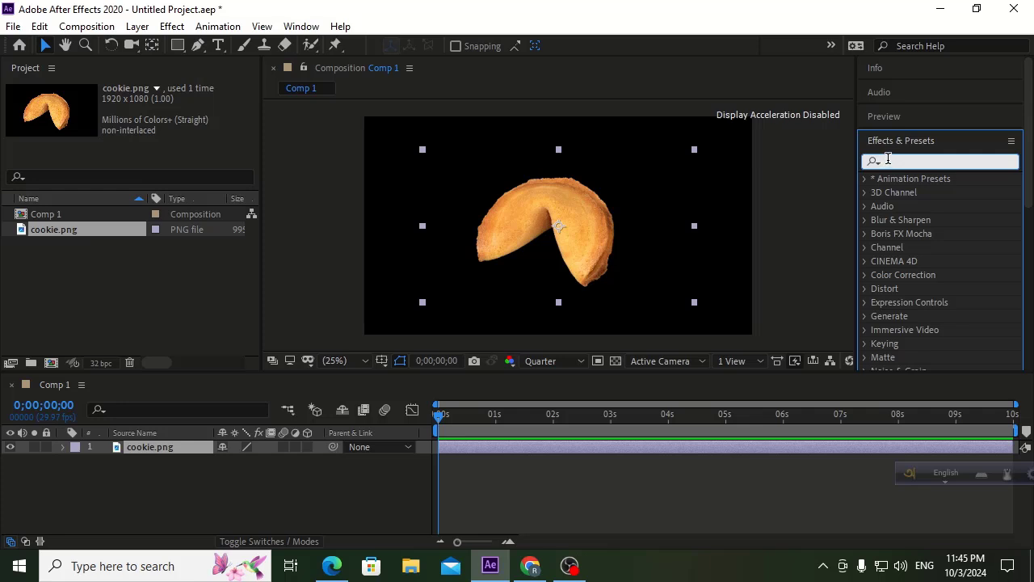
type("wi")
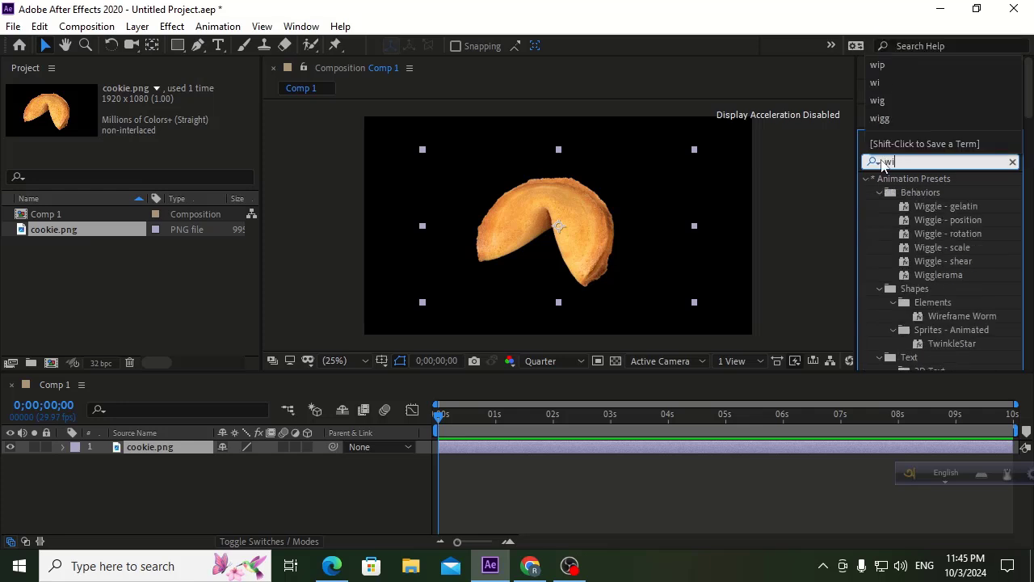
type("gg")
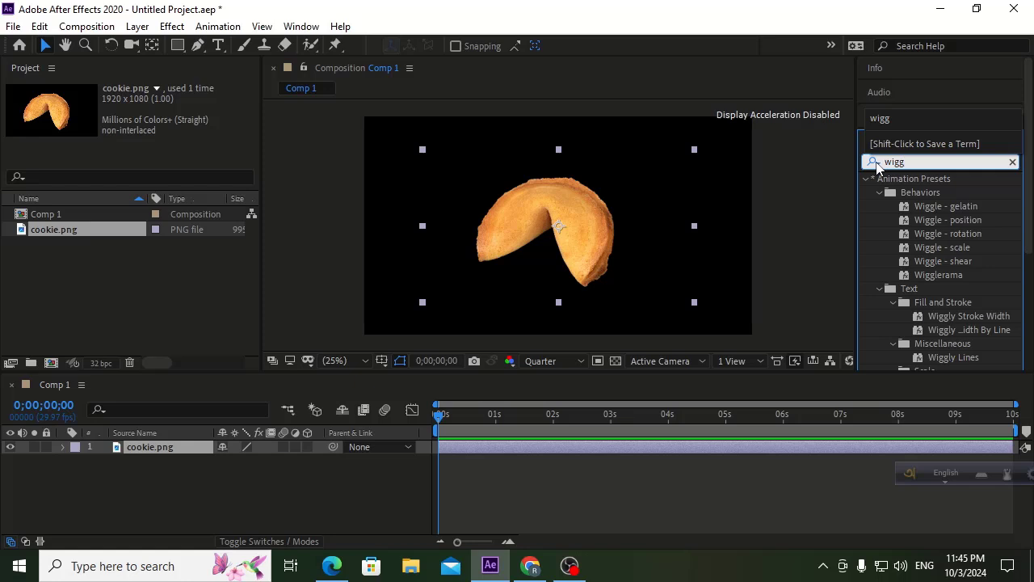
left_click(954, 219)
double_click(947, 220)
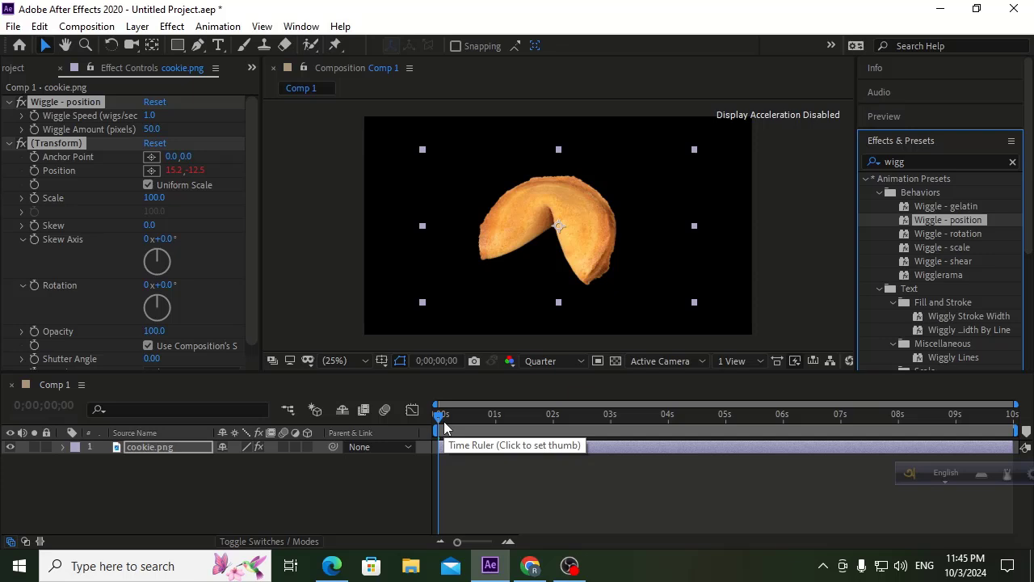
key("space")
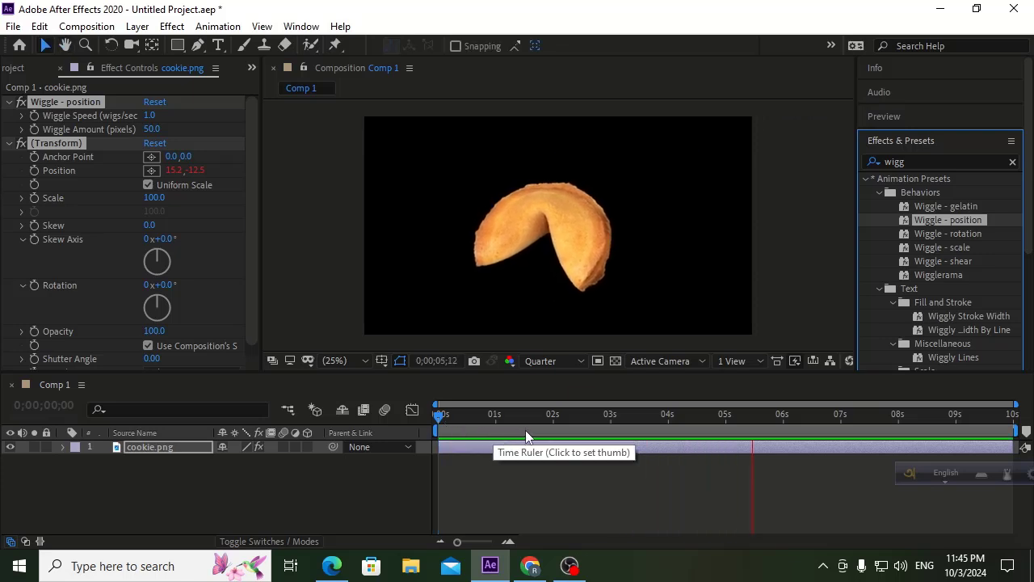
key("space")
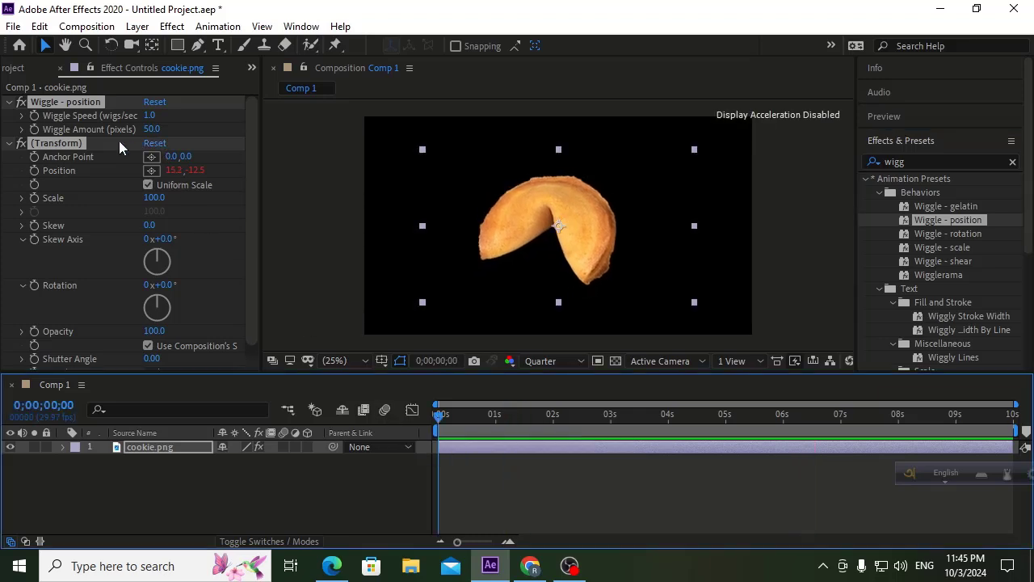
Set the cookie layer's Wiggle Amount to 10 pixels and Wiggle Speed to 50, and preview the faster shake.
left_click(153, 131)
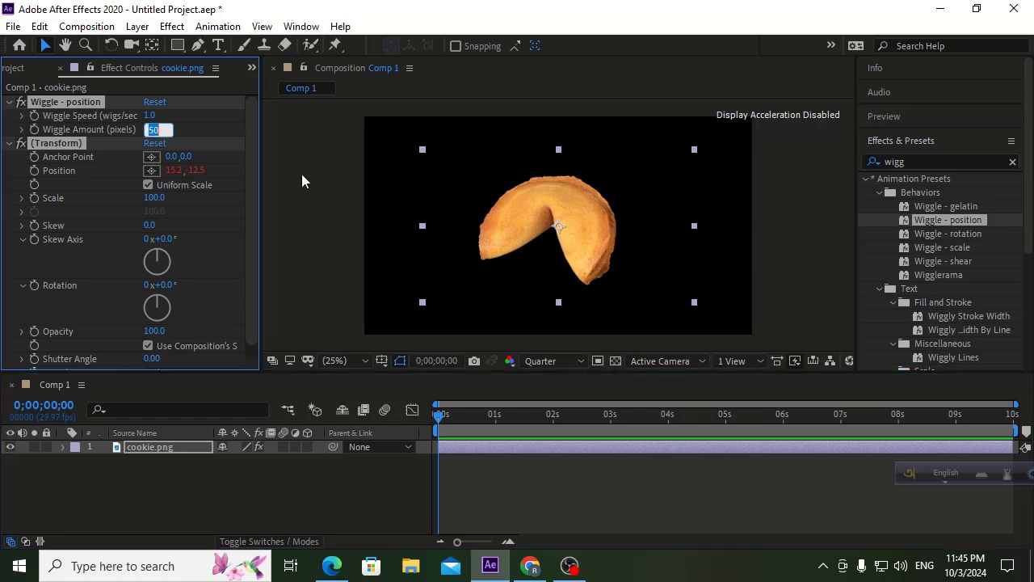
type("10")
left_click(206, 139)
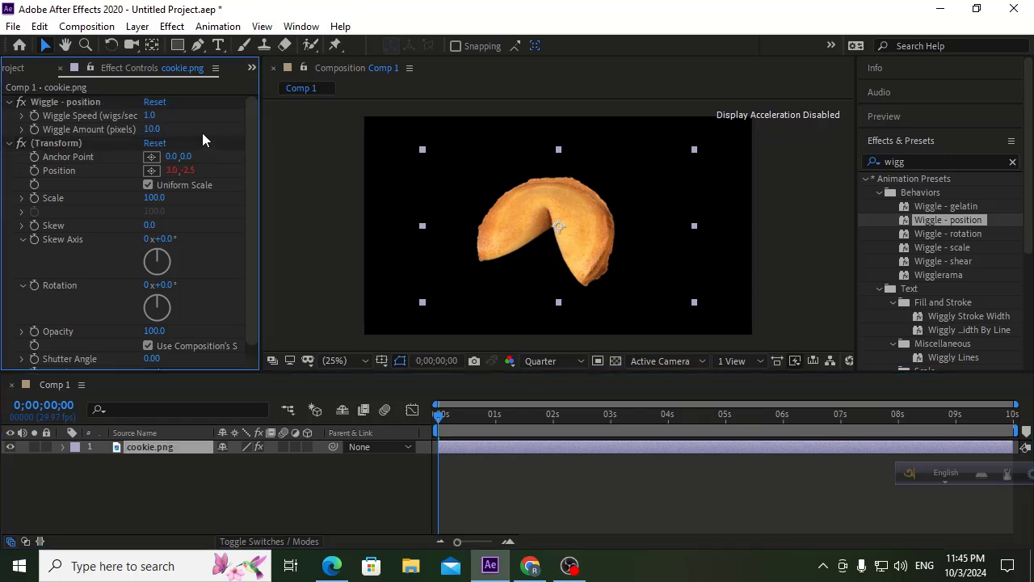
left_click(150, 116)
type("50")
left_click(205, 118)
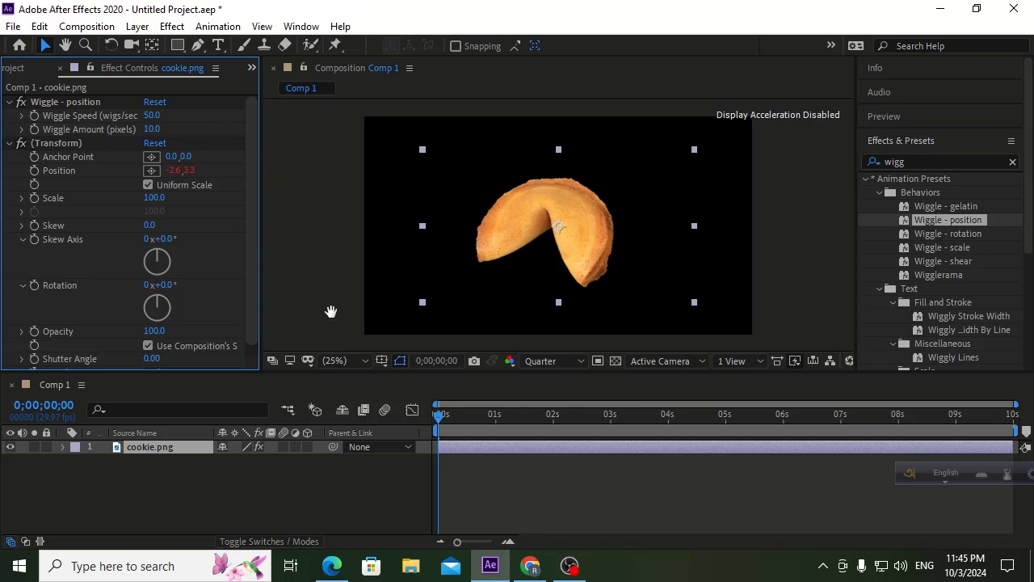
key("space")
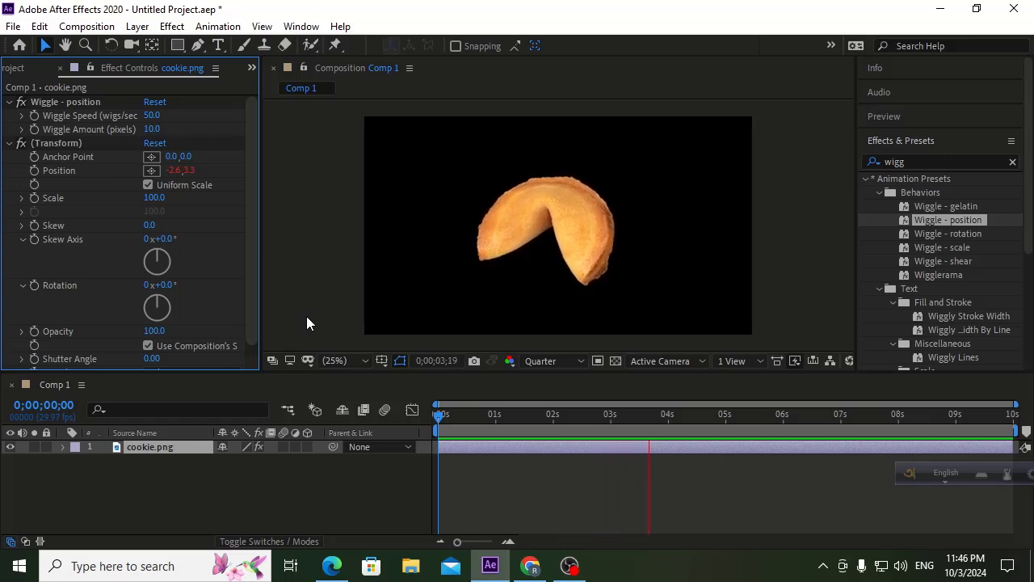
key("space")
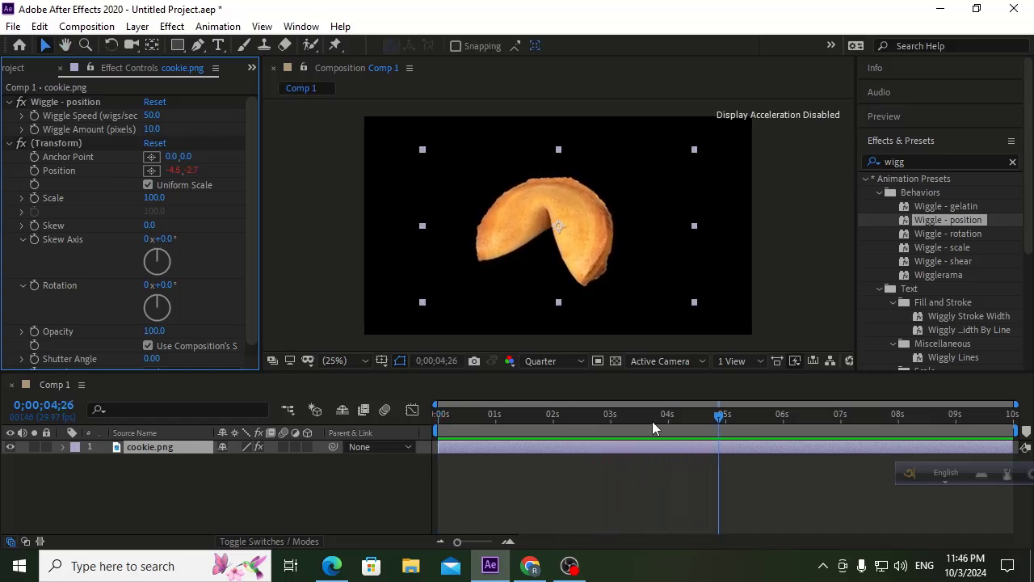
Trim the composition to a work area ending at 0;00;05;00 and preview it from the start.
left_click(726, 419)
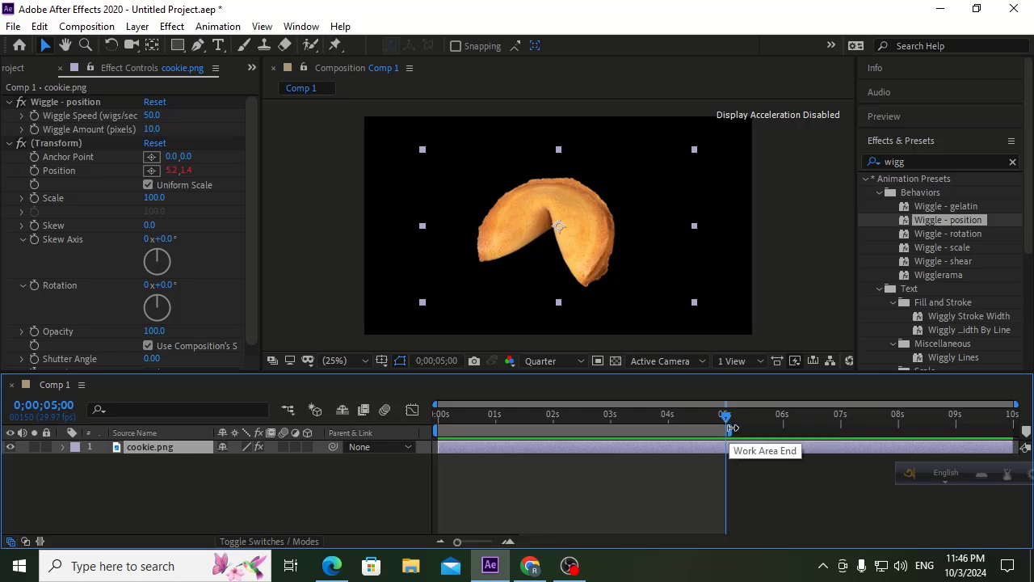
right_click(680, 432)
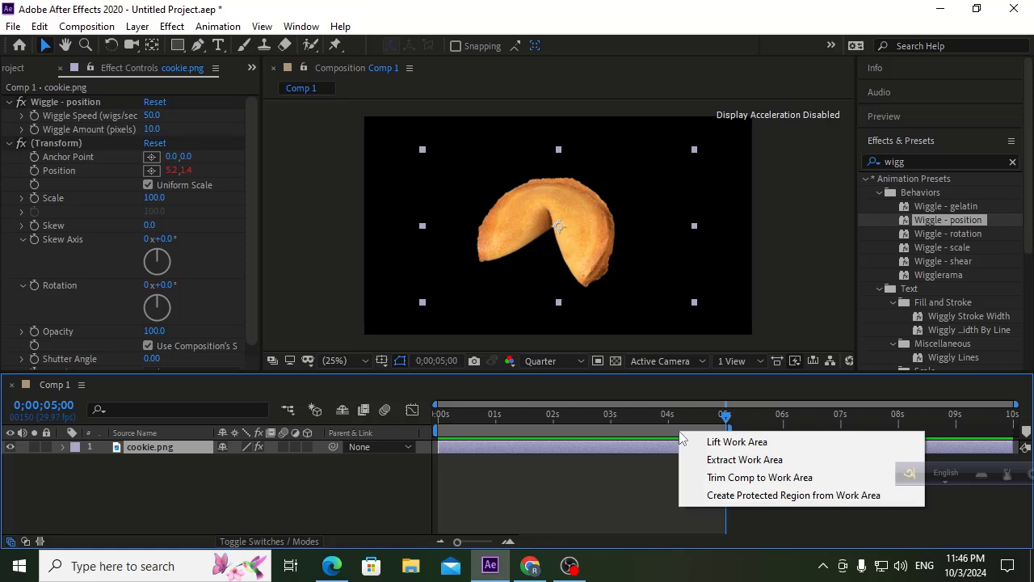
left_click(723, 477)
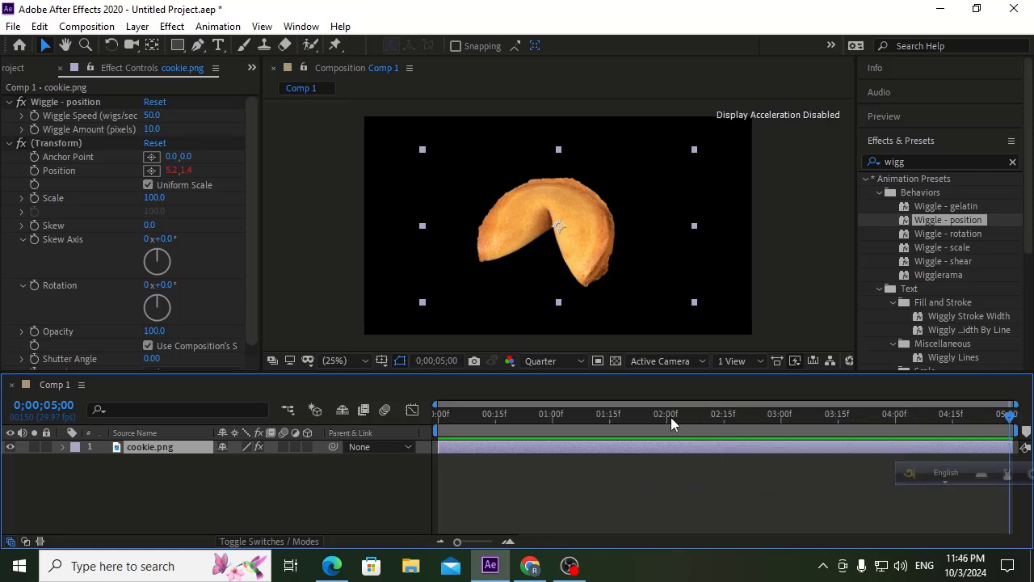
left_click_drag(671, 417, 412, 425)
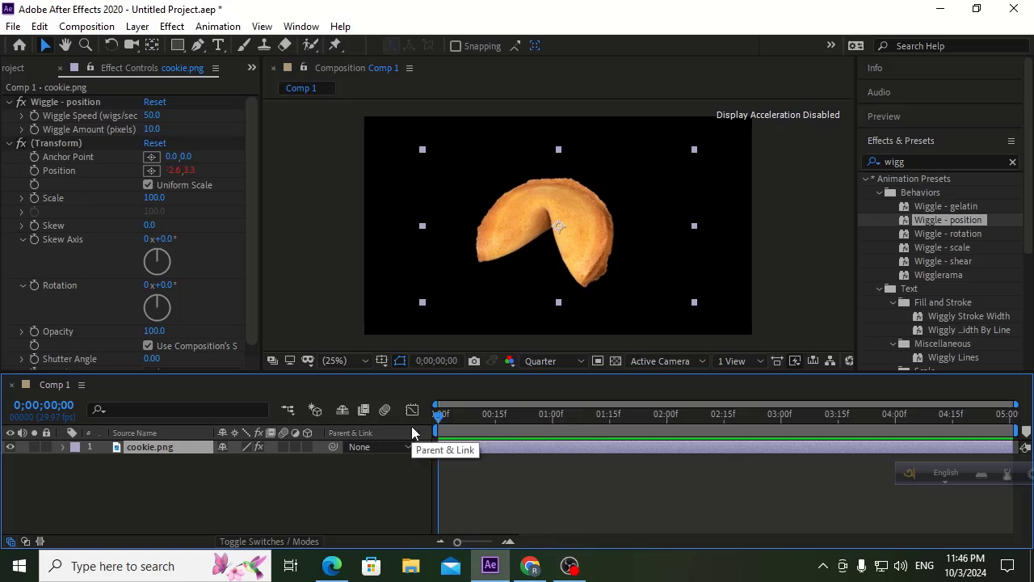
key("space")
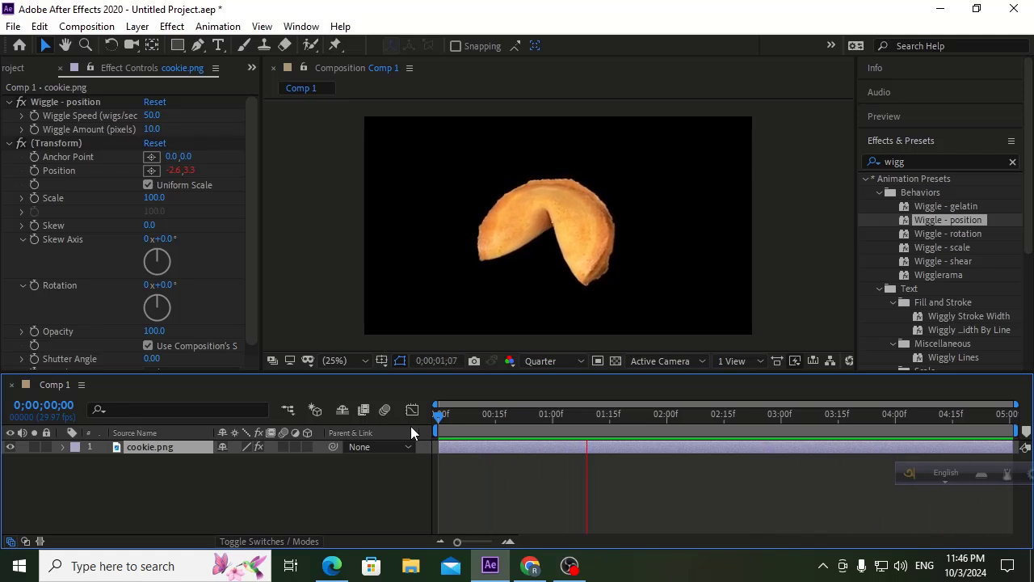
key("space")
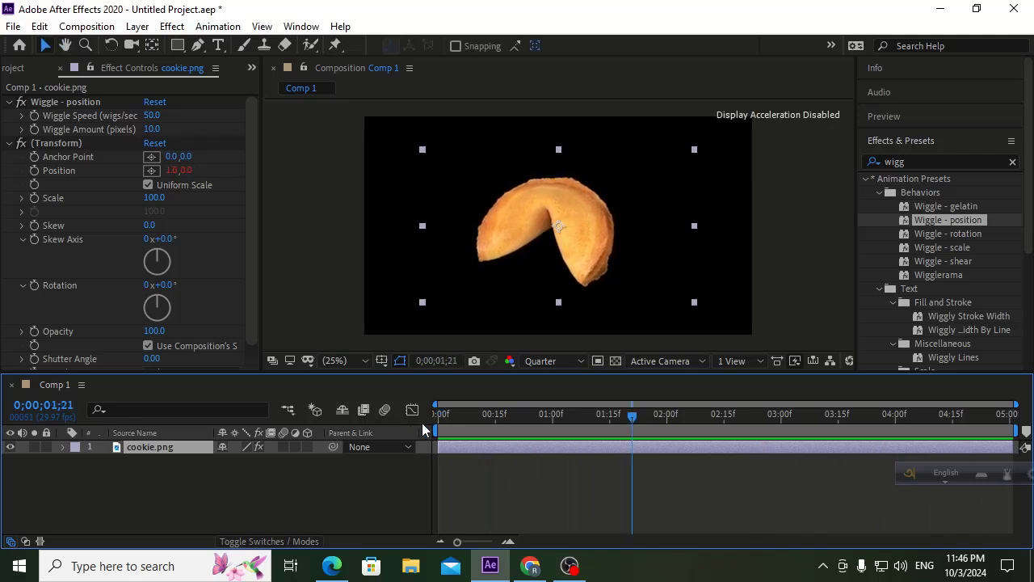
left_click(454, 413)
left_click(253, 476)
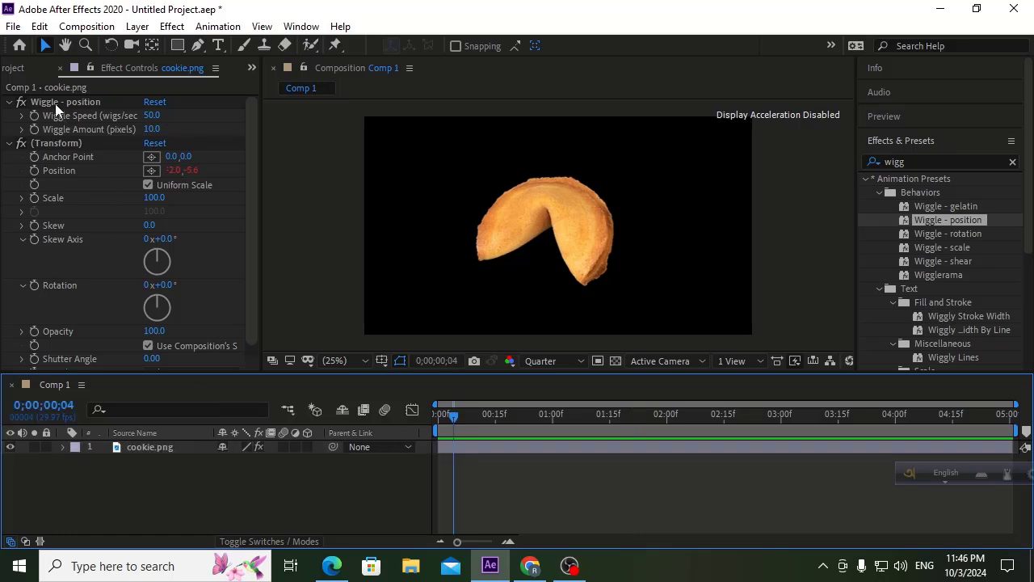
Create a second 10-second composition in the project with the HDTV 1080 29.97 preset.
left_click(18, 67)
left_click(53, 270)
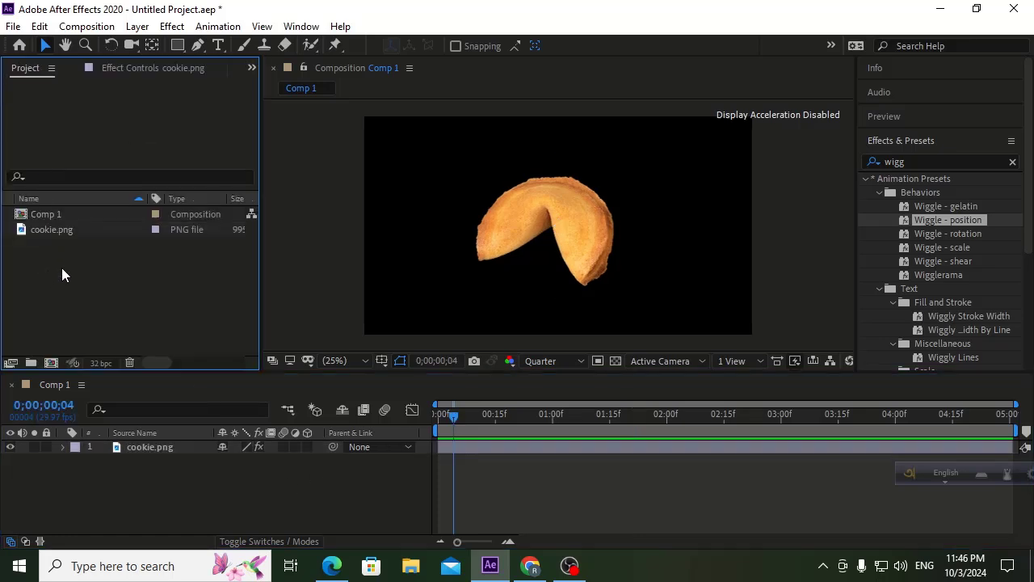
left_click(51, 363)
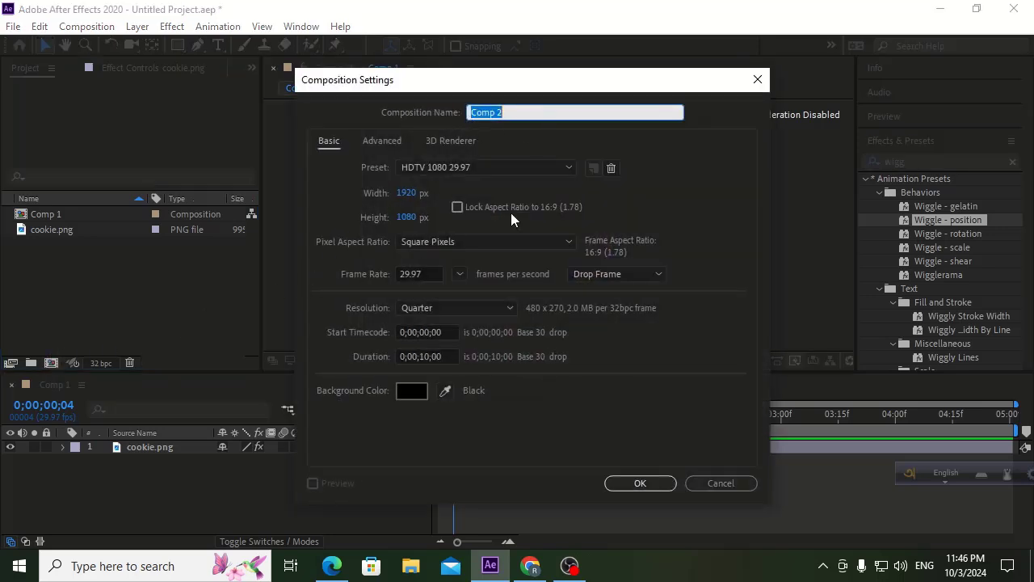
left_click(656, 482)
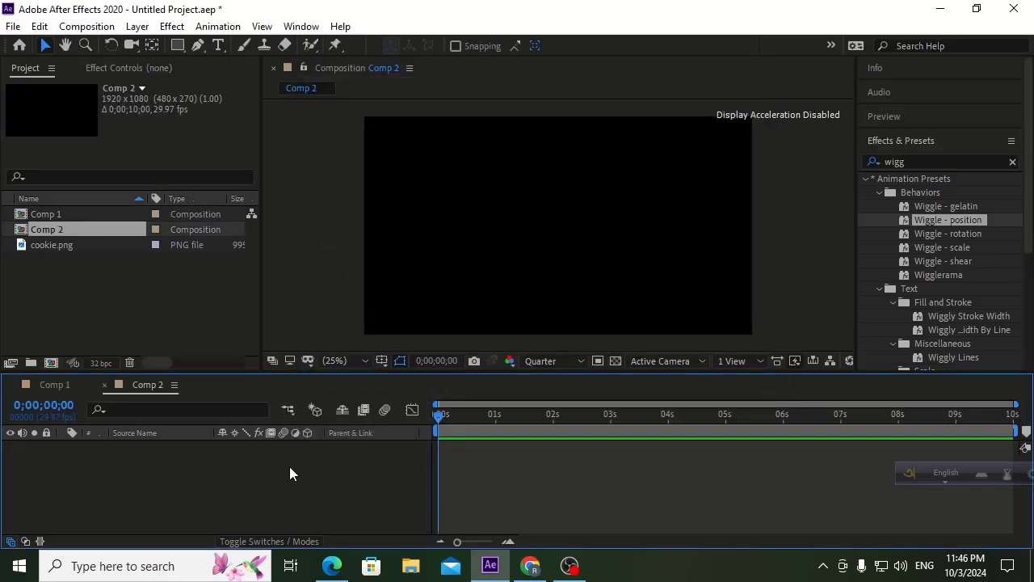
Add cookie.png from the project to the empty Comp 2 timeline as a layer.
left_click(83, 301)
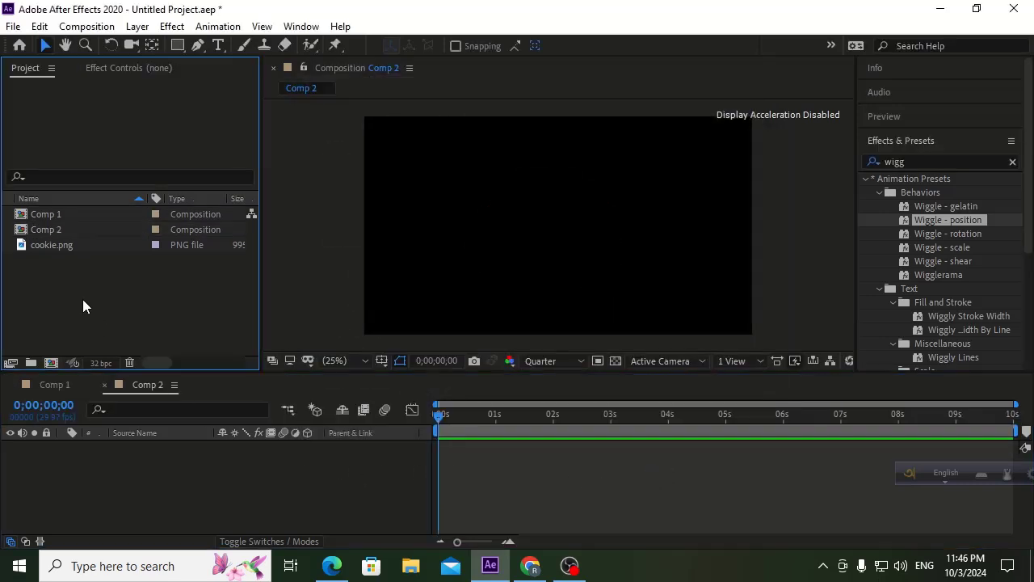
left_click(56, 246)
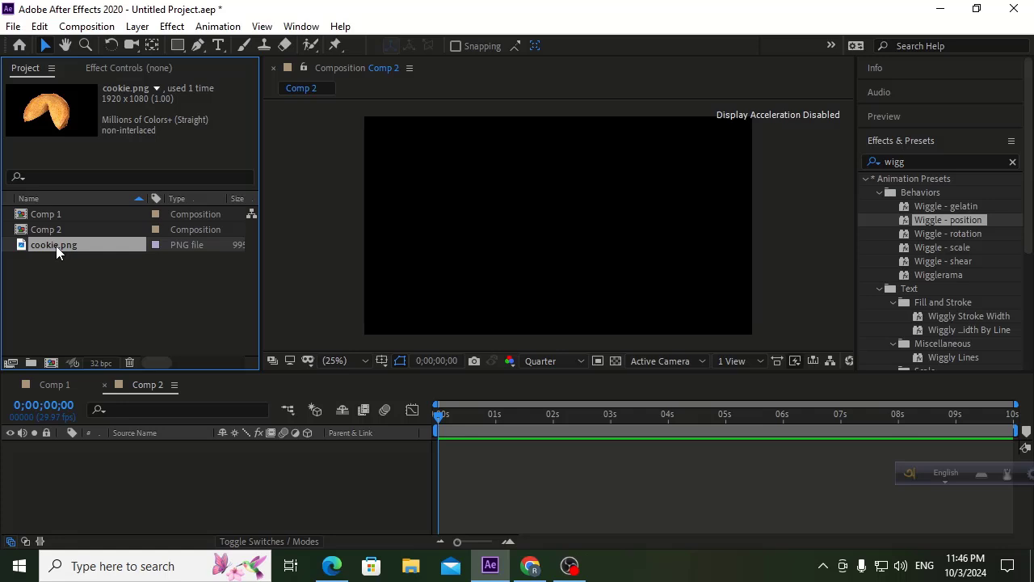
left_click_drag(56, 246, 76, 457)
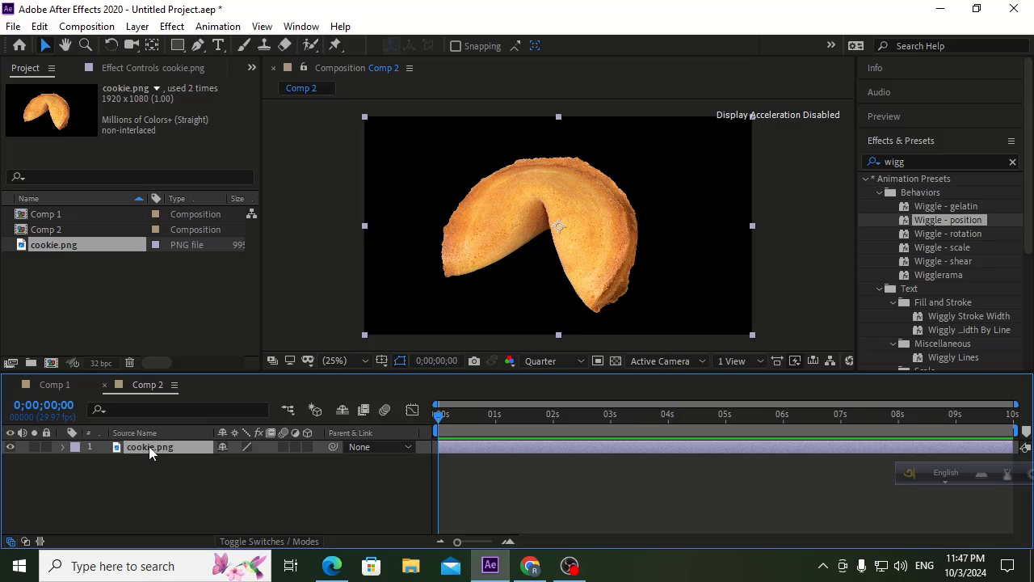
Set the cookie layer's Scale to 70% and collapse its properties.
key("s")
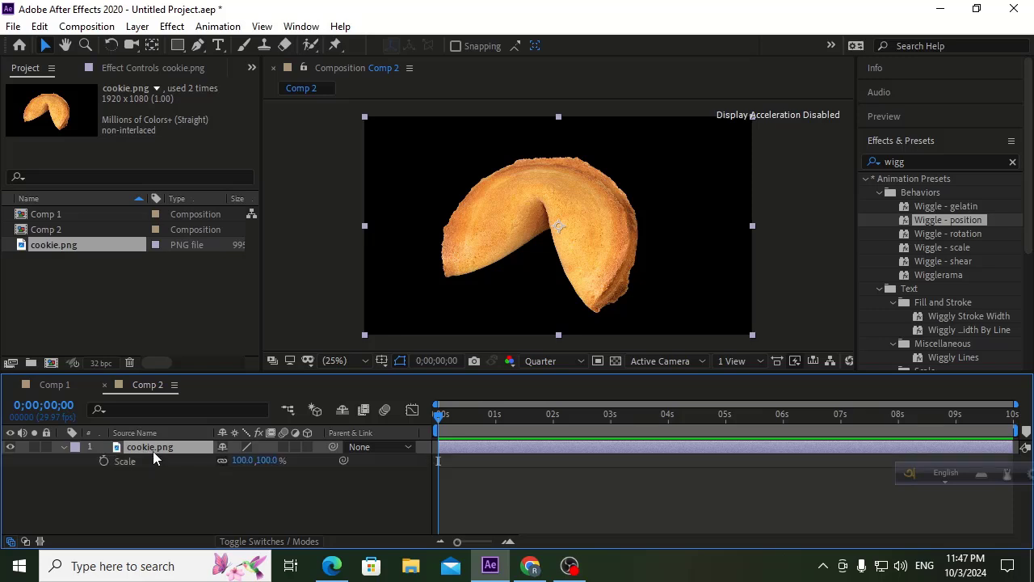
left_click(241, 460)
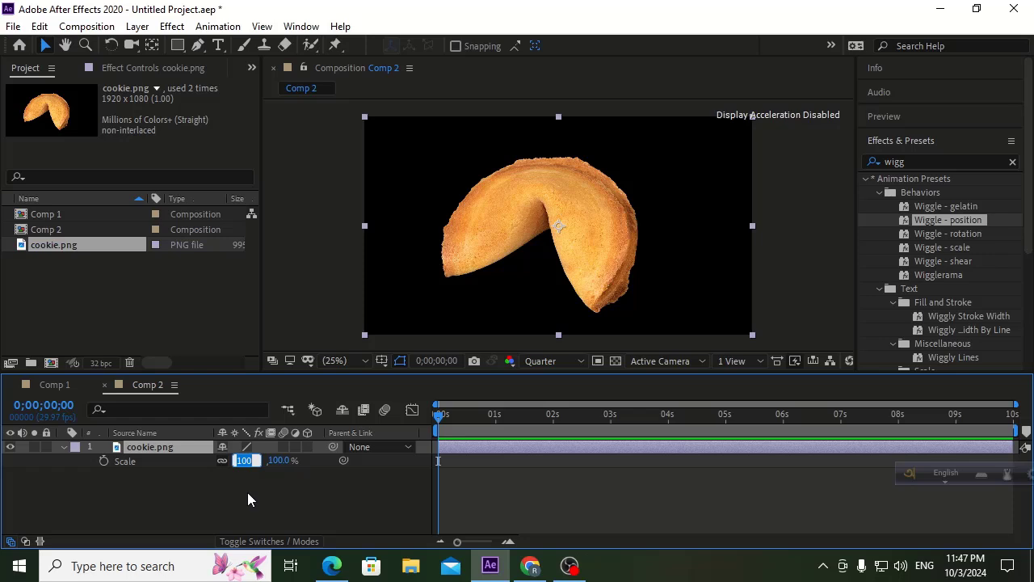
type("70")
left_click(260, 480)
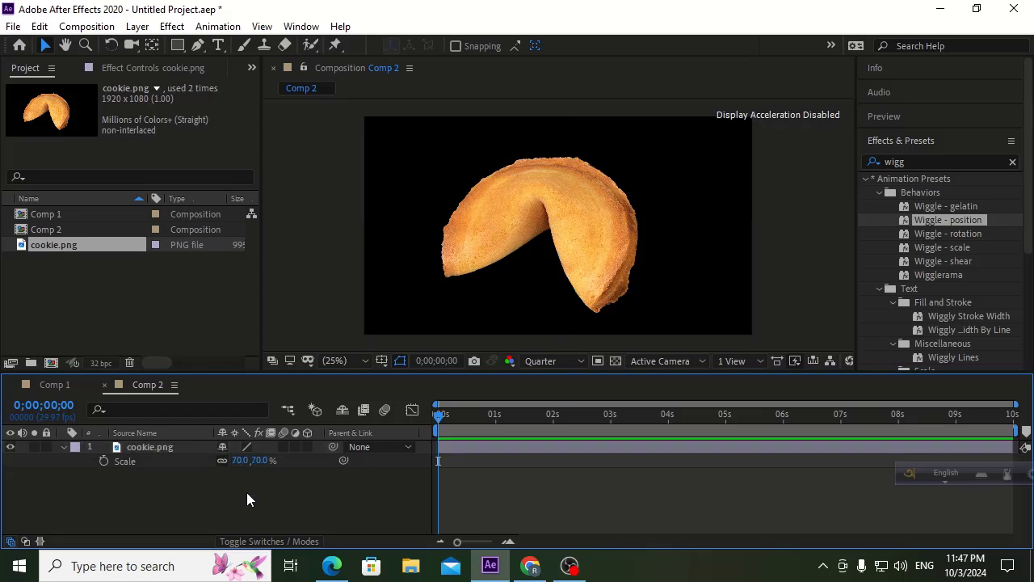
left_click(62, 446)
Draw a closed Pen tool mask around the cookie's left half, with its edge running from the inner fold up across the top, and return to the Selection tool.
left_click(153, 451)
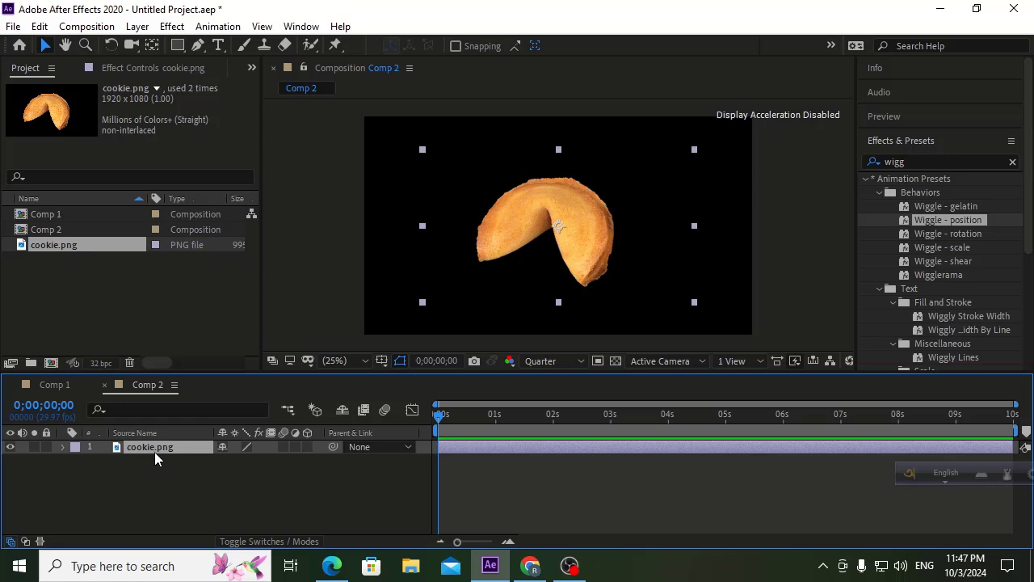
left_click(199, 45)
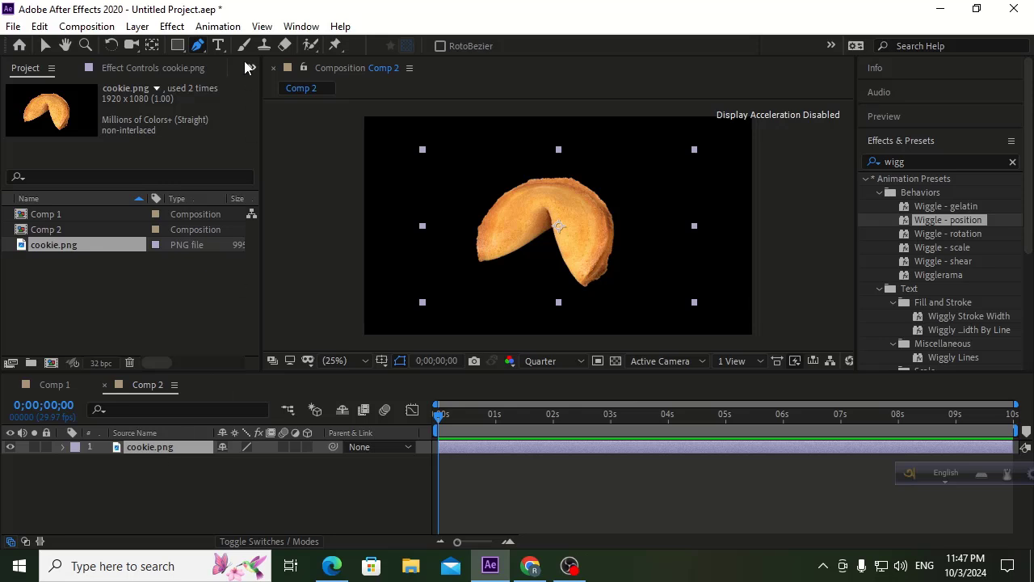
left_click(199, 46)
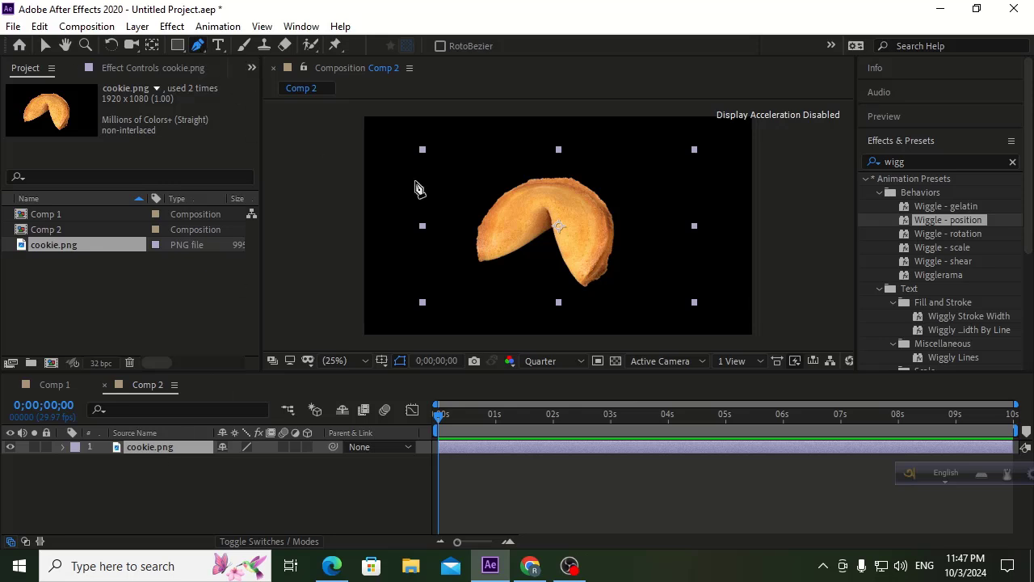
left_click(547, 255)
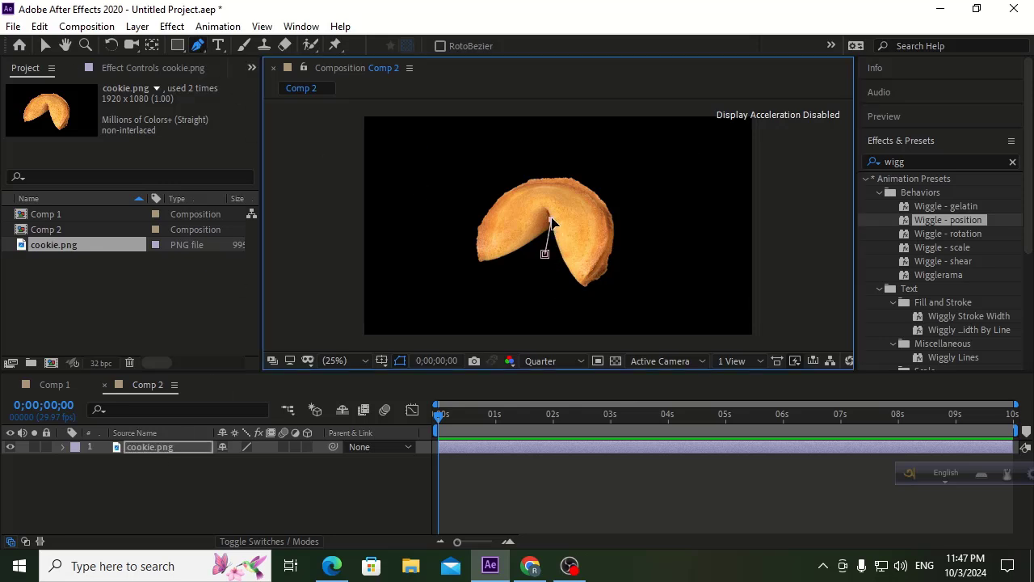
left_click_drag(549, 215, 556, 199)
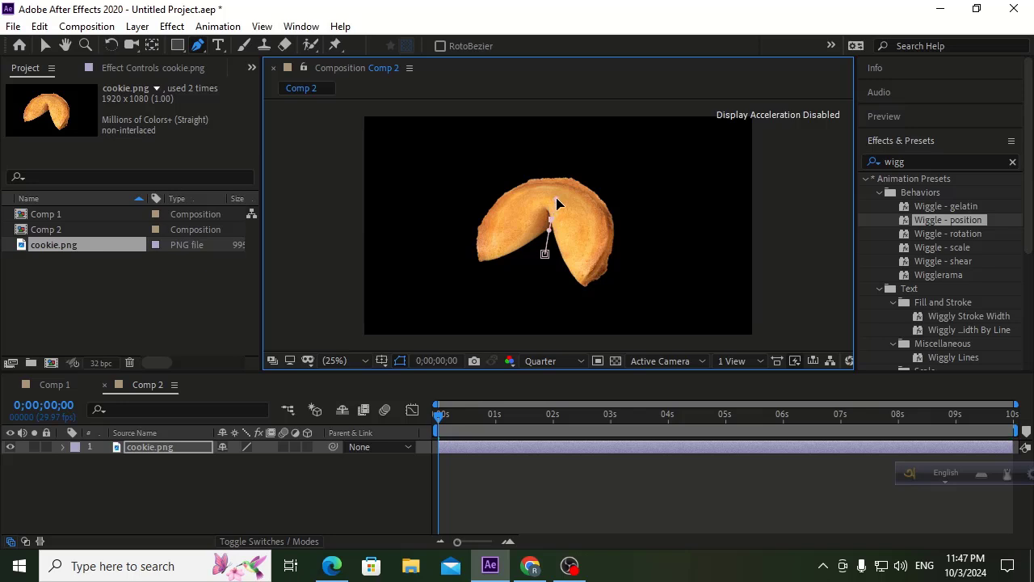
left_click(566, 191)
left_click(580, 166)
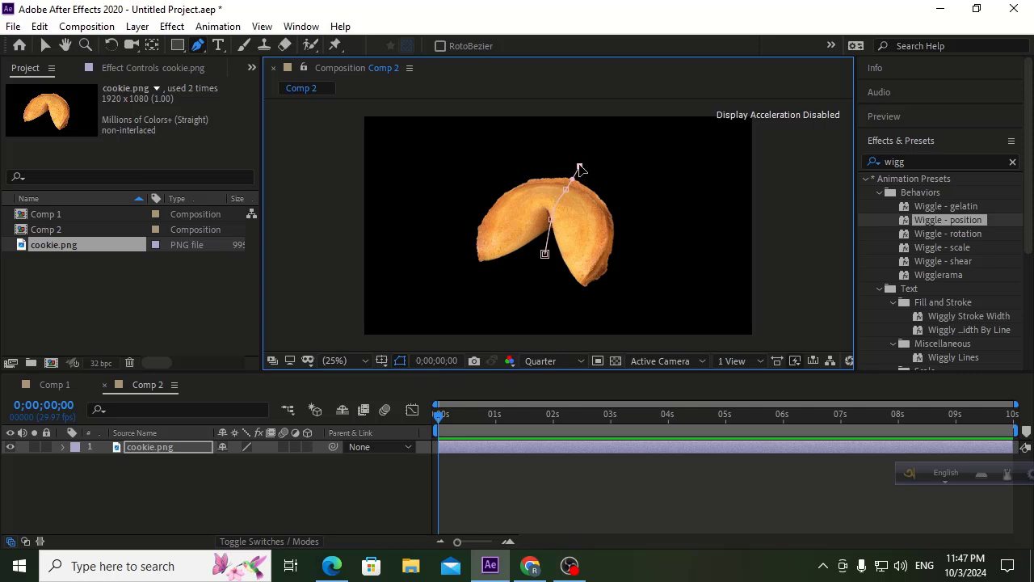
left_click(464, 156)
left_click(408, 285)
left_click(484, 317)
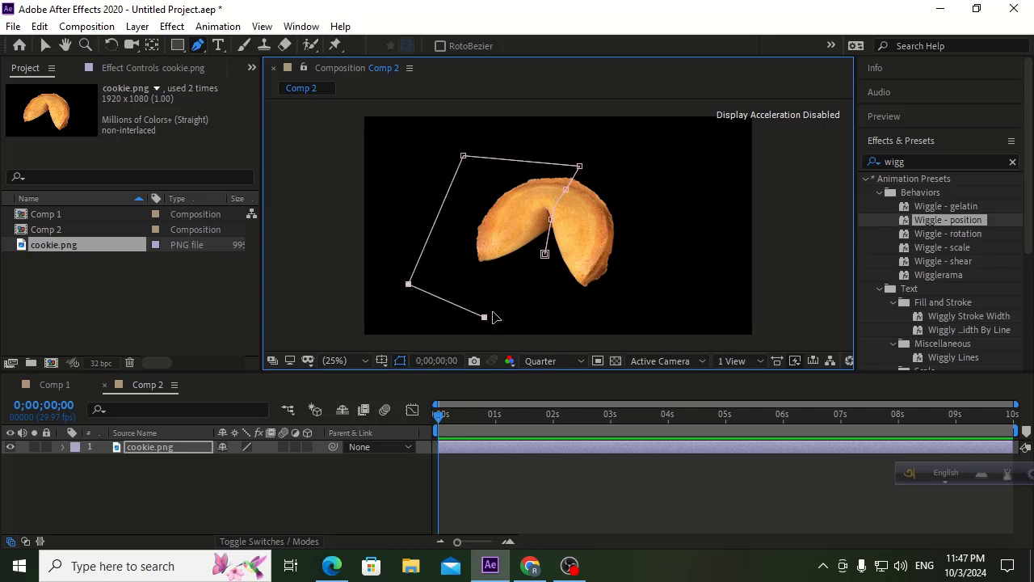
left_click(545, 254)
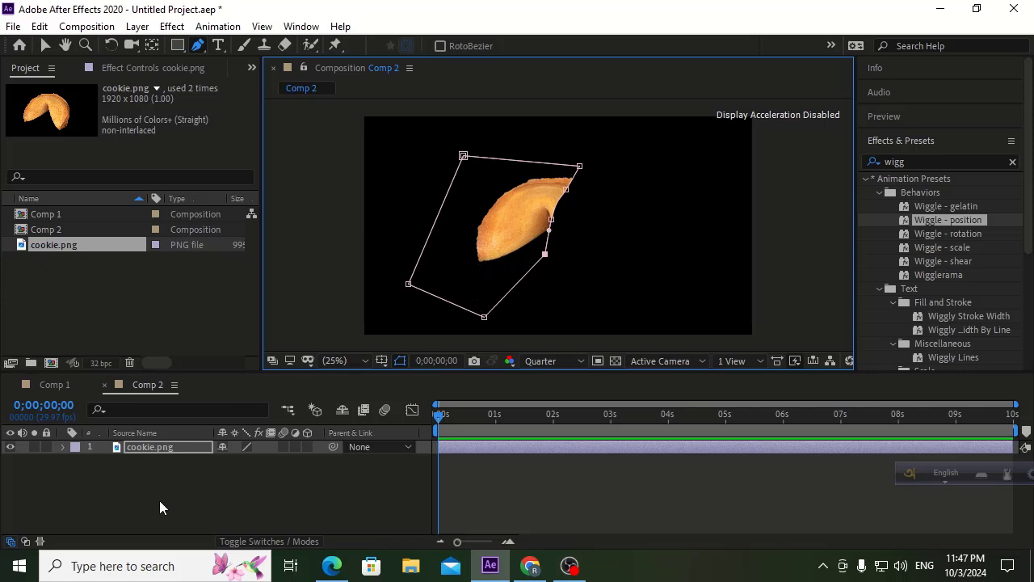
left_click(152, 470)
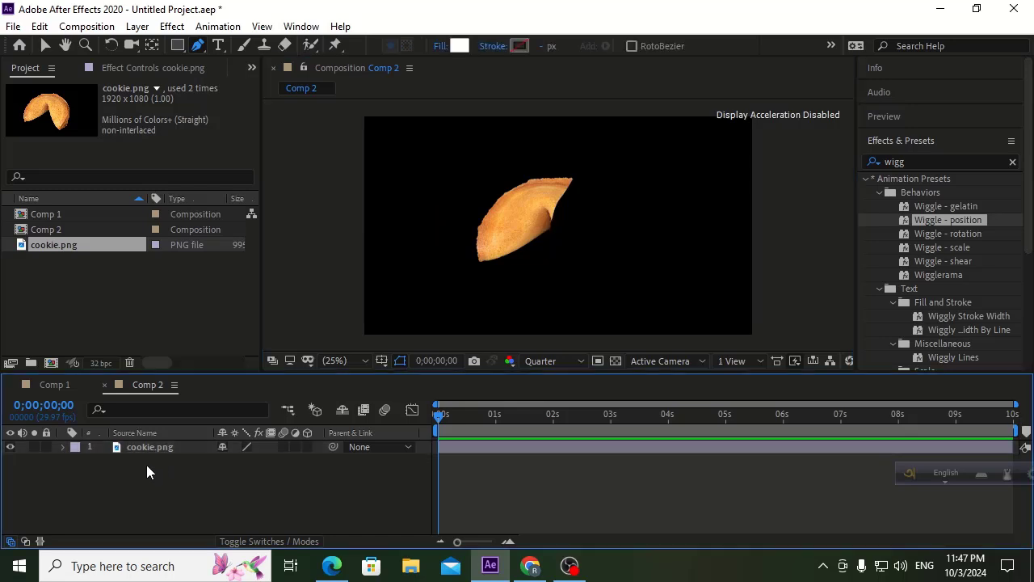
left_click(44, 47)
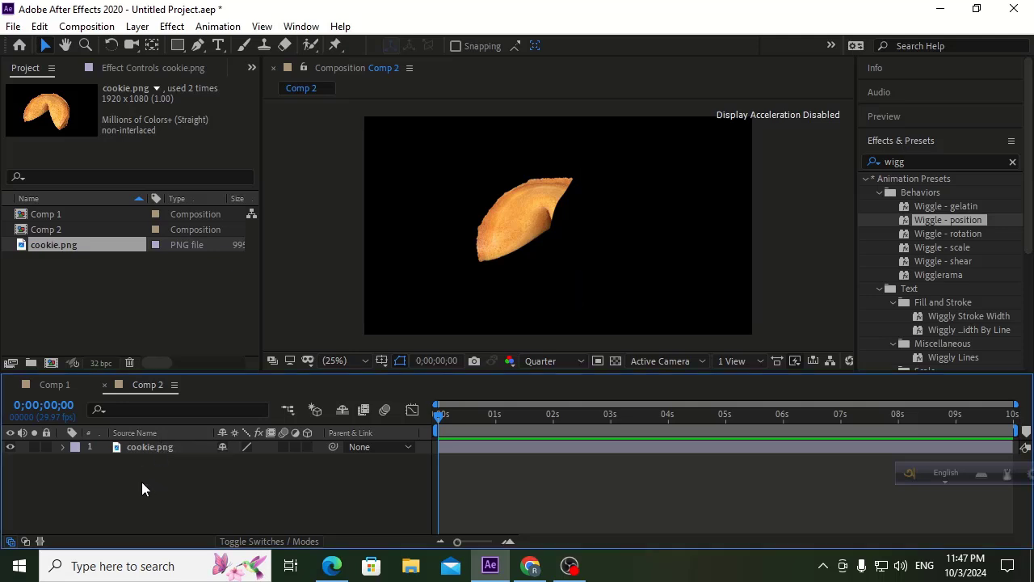
Duplicate the masked cookie layer, invert the top copy's Mask 1, and check the right half with the lower layer temporarily hidden.
left_click(140, 448)
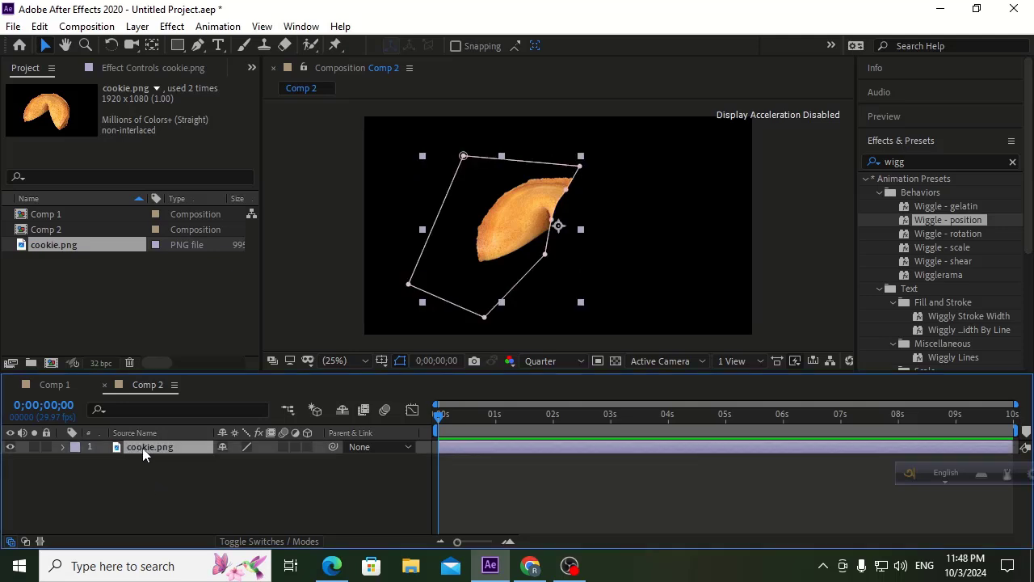
key("ctrl+d")
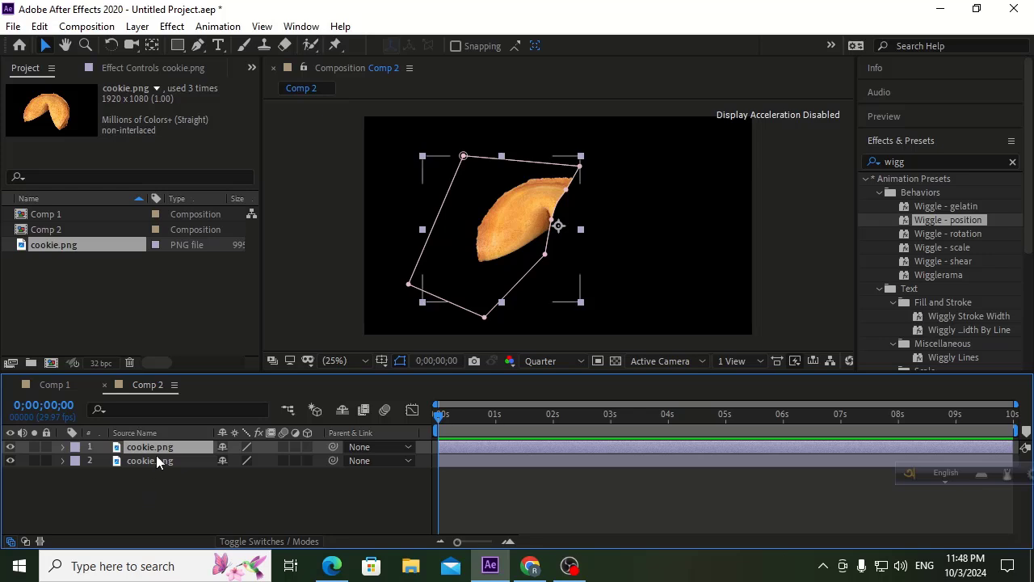
key("m")
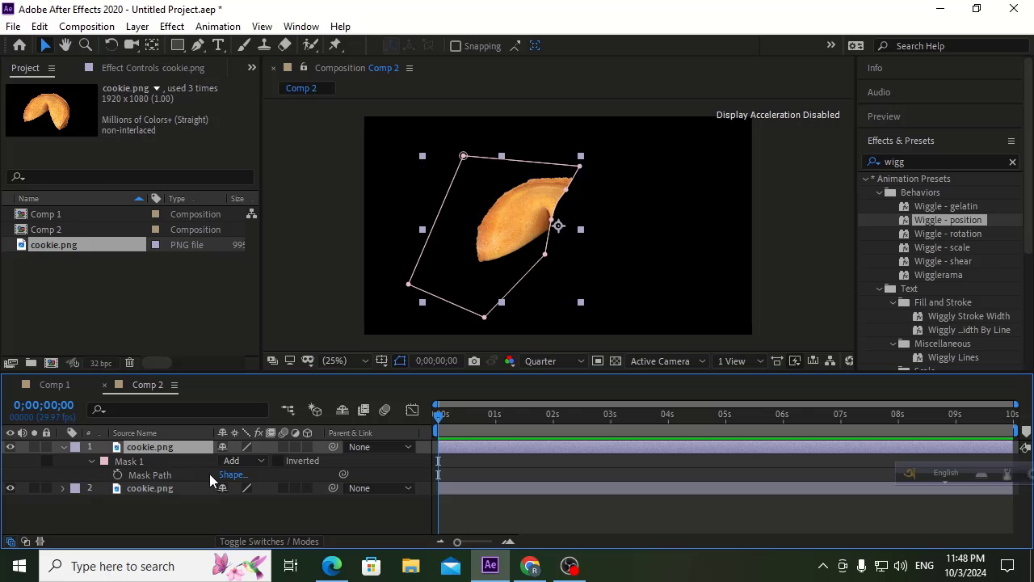
left_click(279, 460)
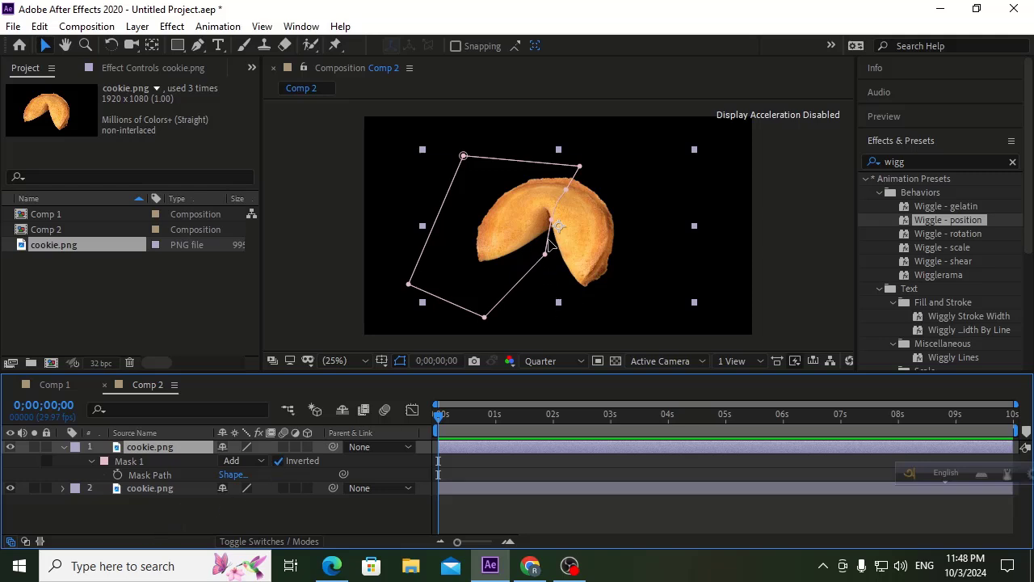
left_click(10, 488)
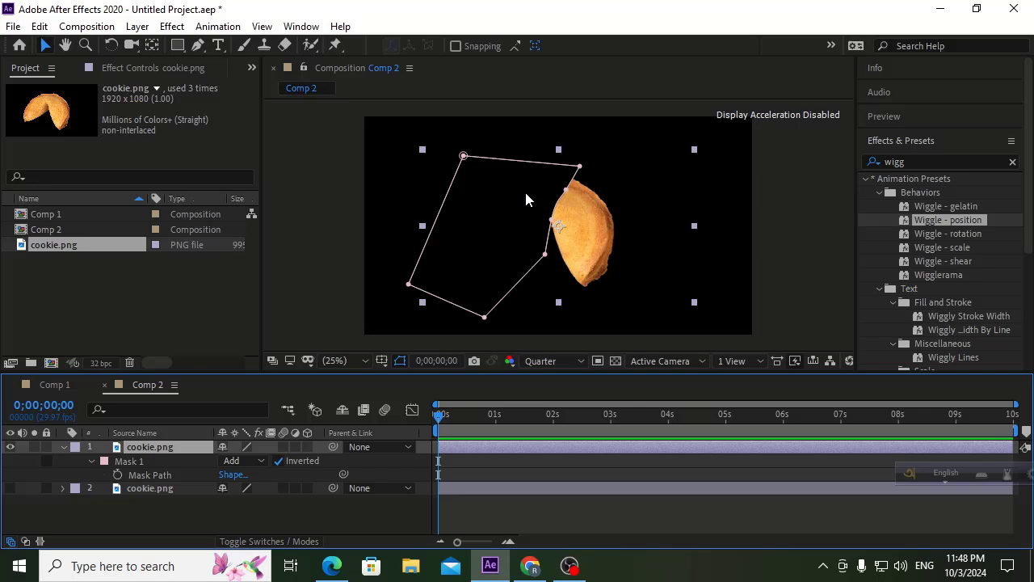
left_click(10, 488)
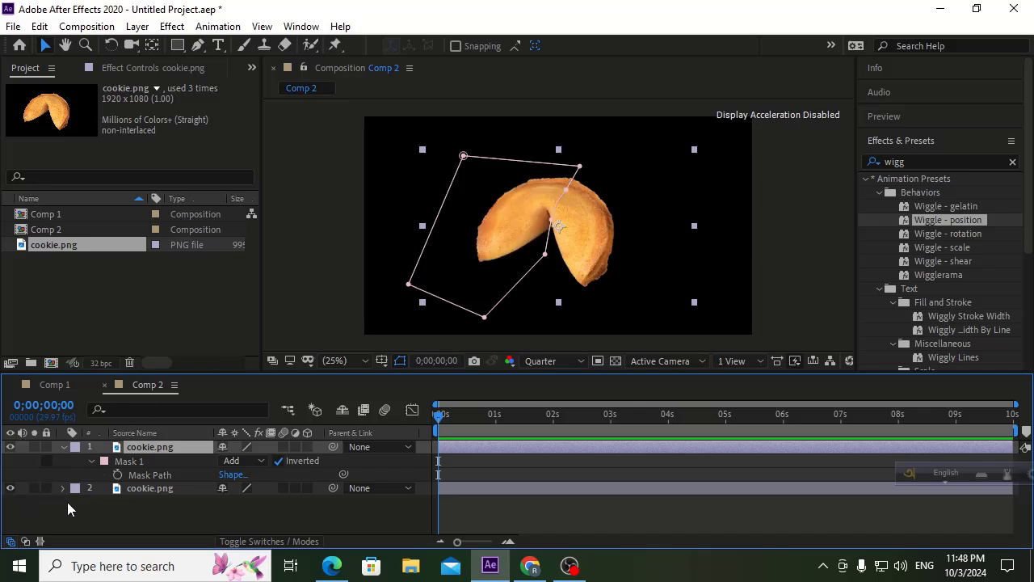
left_click(145, 509)
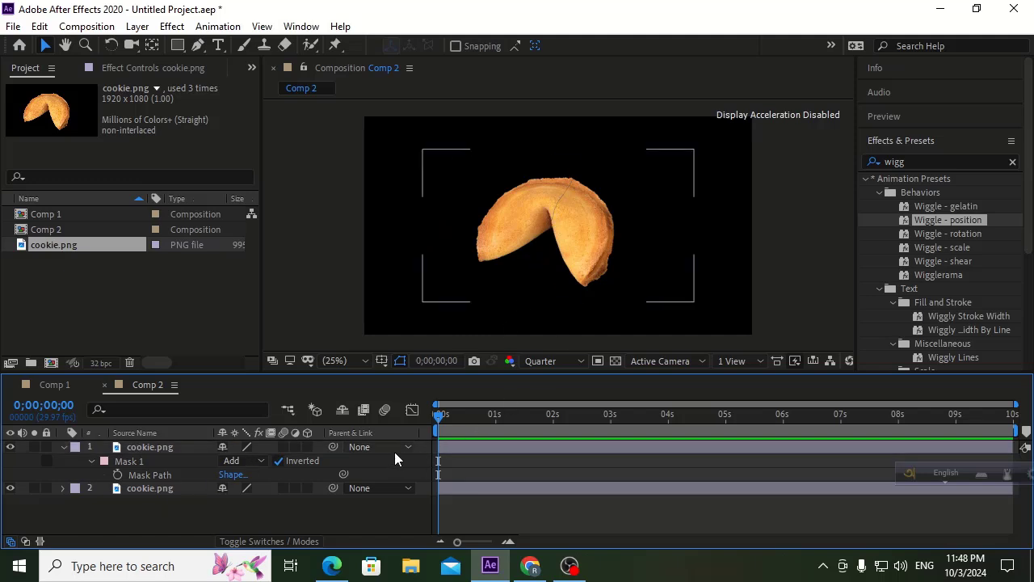
left_click(64, 447)
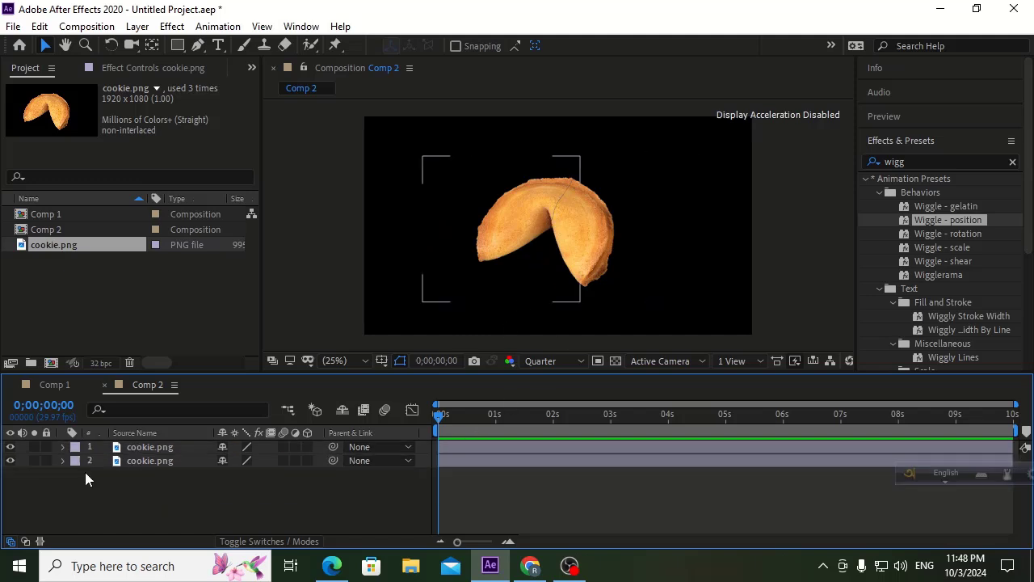
Duplicate the lower left-half cookie layer and reveal Mask 1 on the bottom copy.
left_click(150, 460)
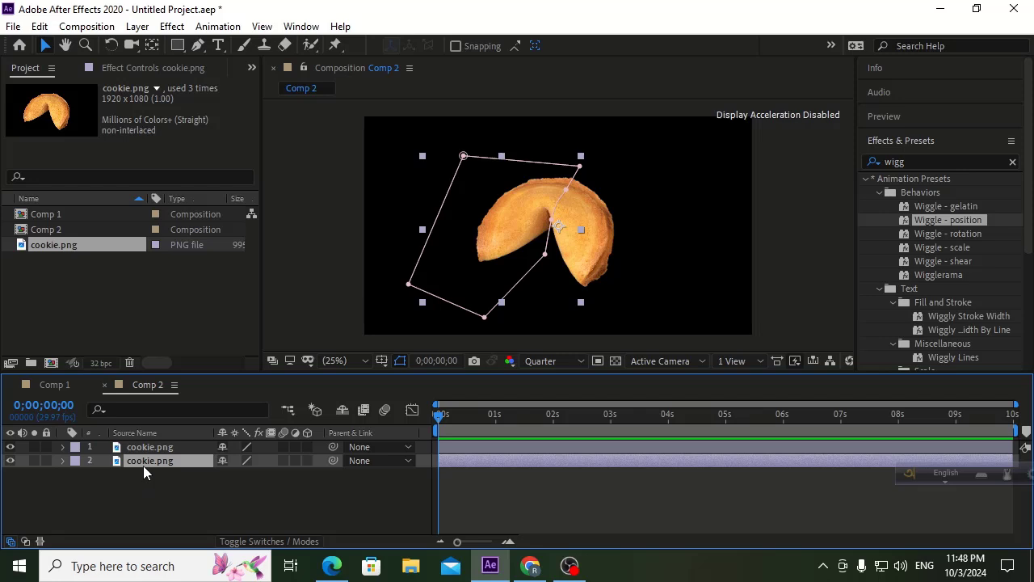
key("ctrl+d")
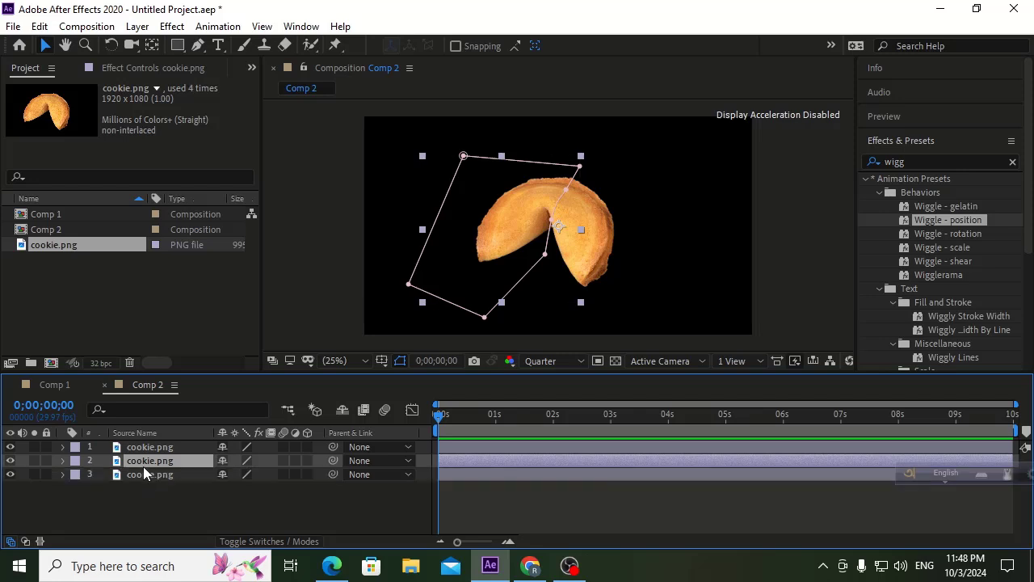
left_click(150, 475)
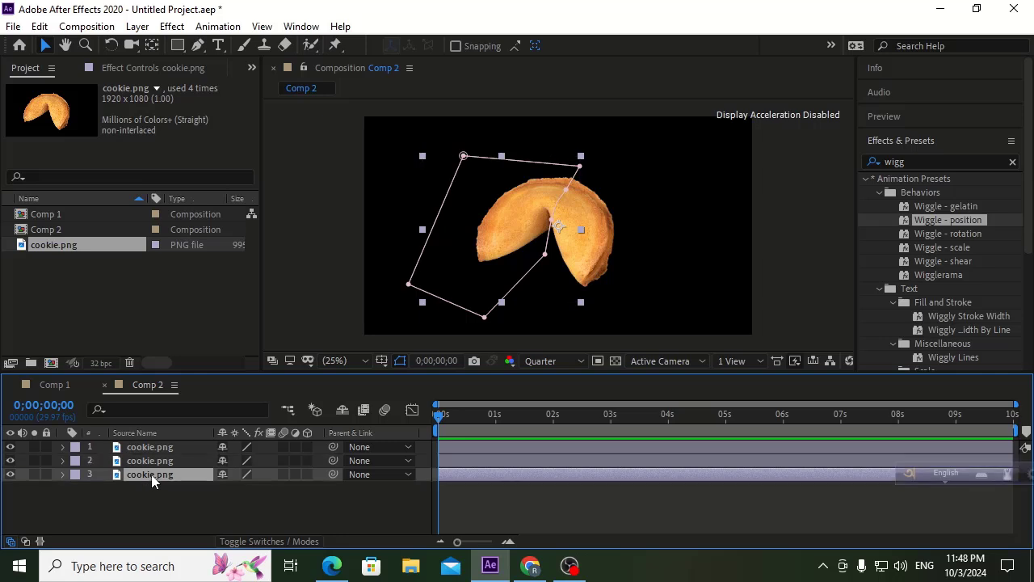
key("m")
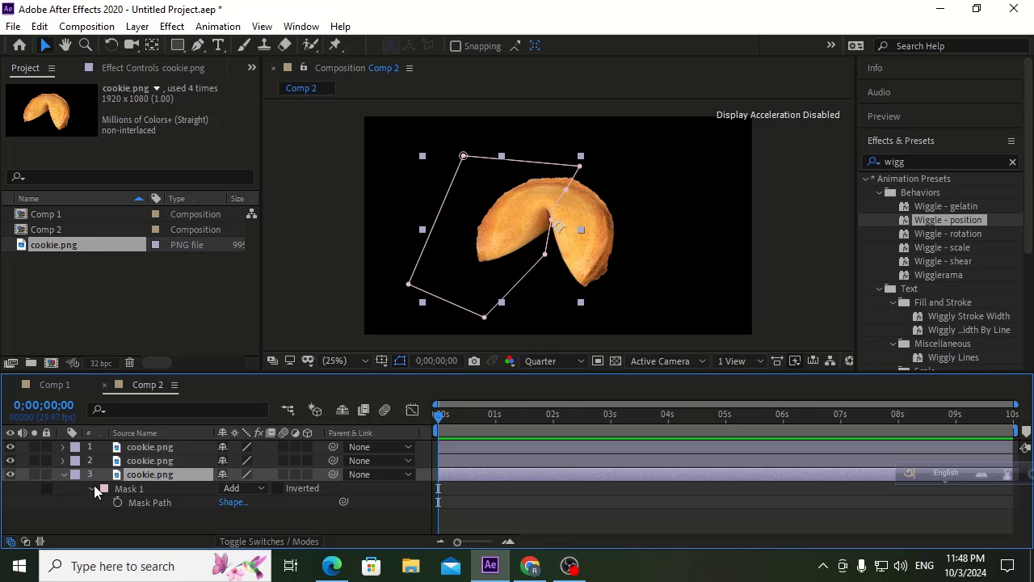
left_click(93, 485)
left_click(139, 506)
left_click(138, 489)
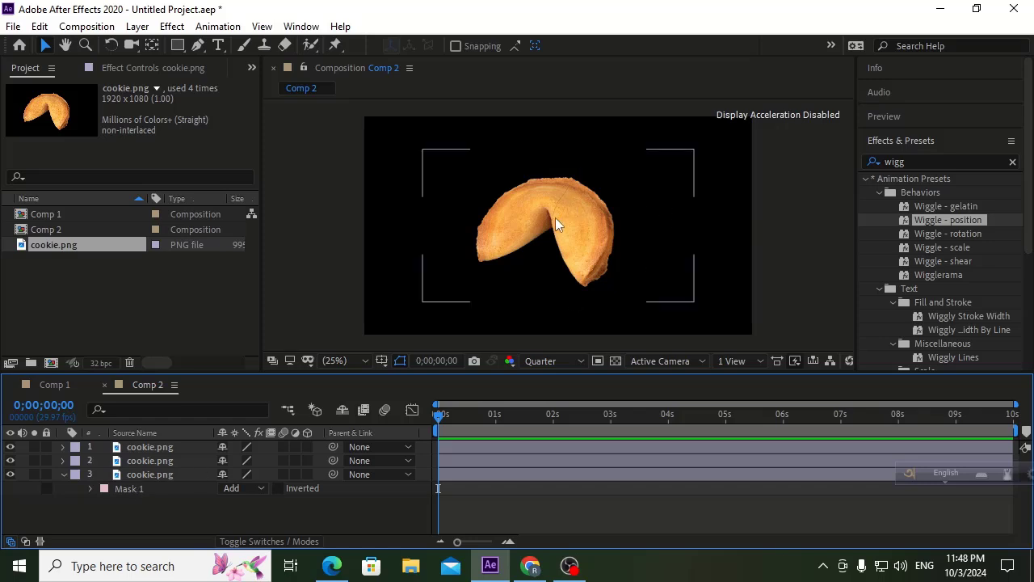
Compare the seam between the cookie halves at Full and Quarter resolution, and delete Mask 1 from the bottom cookie layer.
scroll(555, 218, "up", 4)
left_click(550, 362)
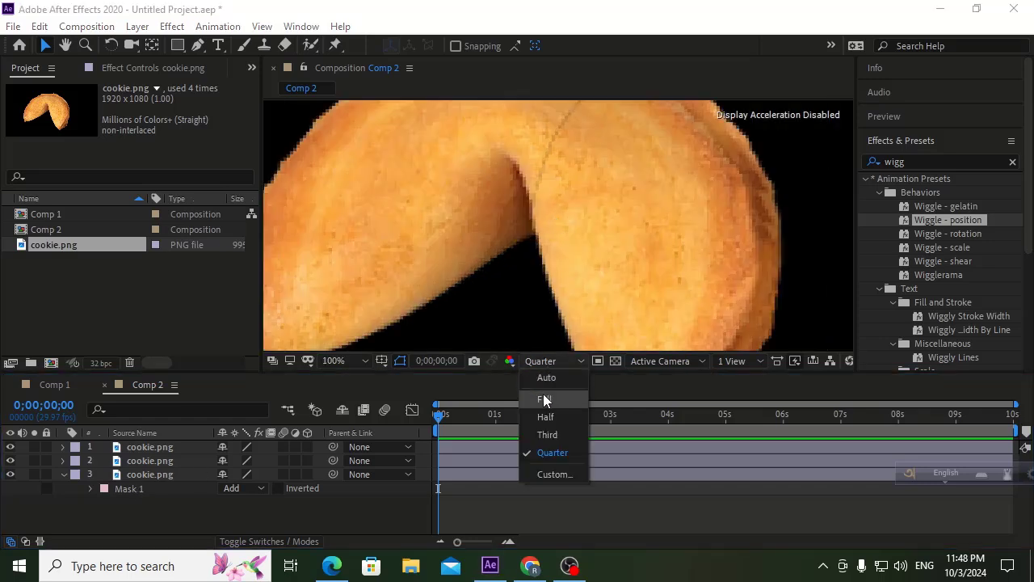
left_click(544, 400)
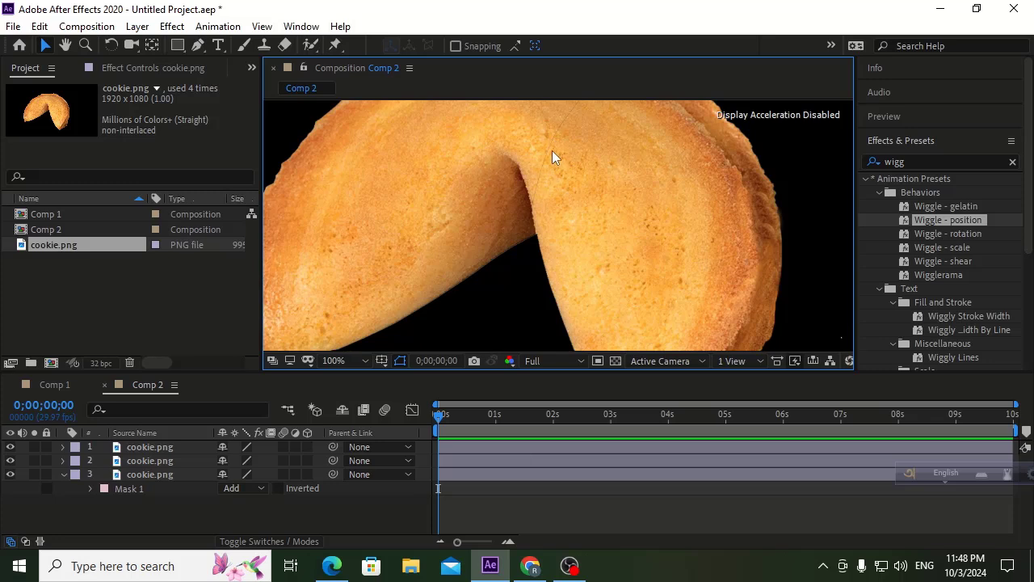
left_click(531, 362)
left_click(554, 455)
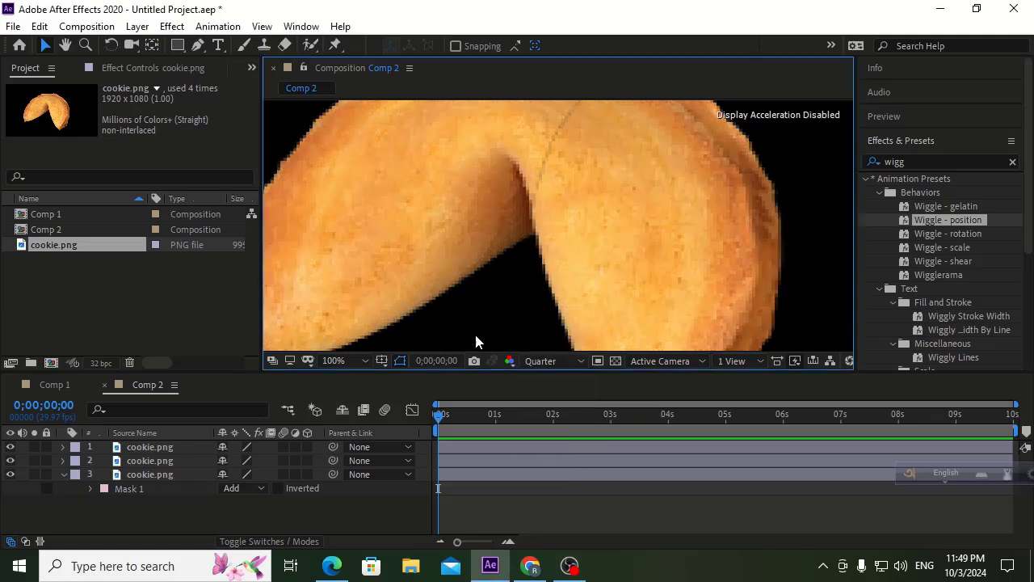
scroll(507, 248, "down", 4)
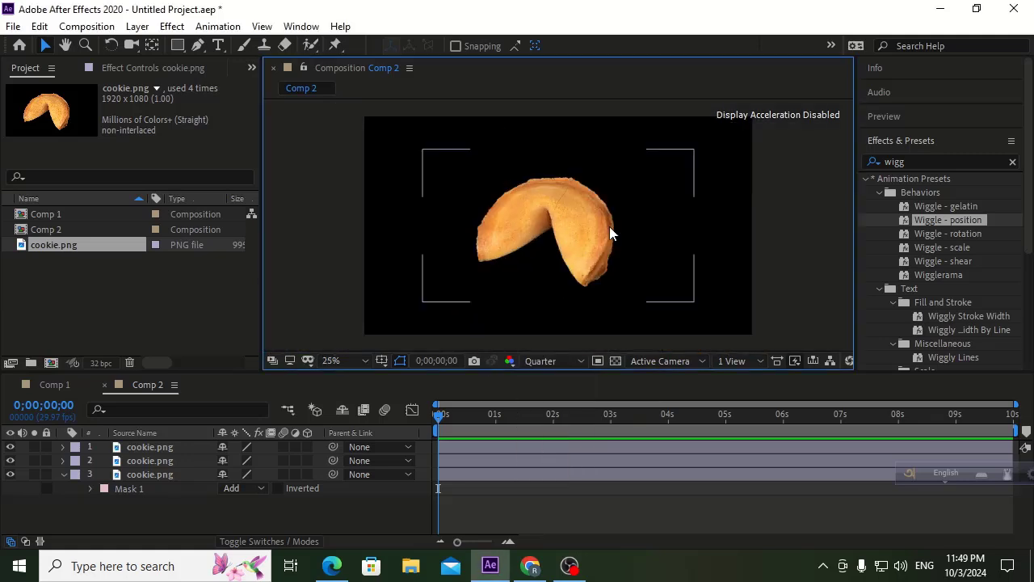
left_click(117, 488)
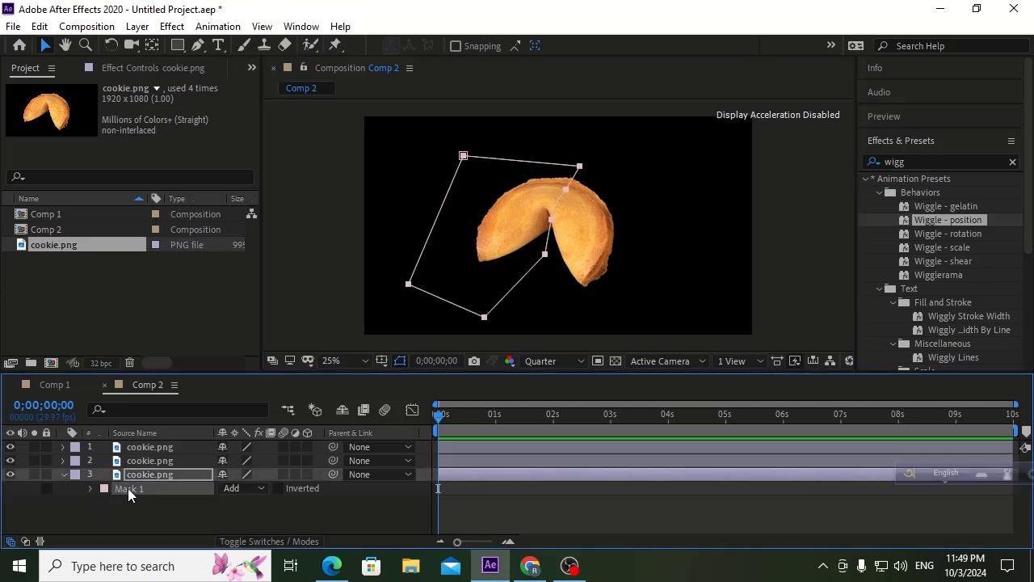
key("Delete")
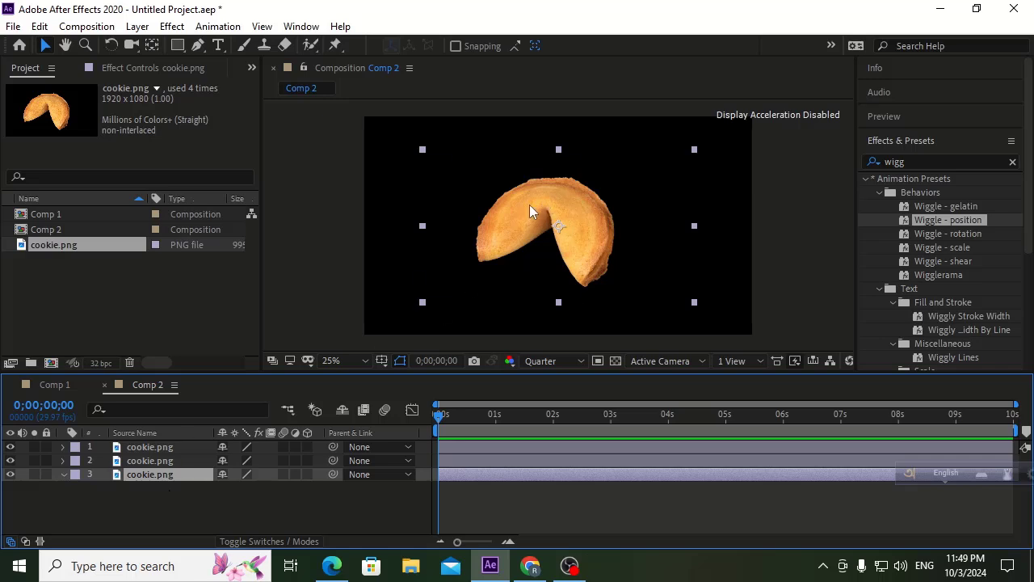
Duplicate the unmasked bottom cookie layer and select the upper of the two copies, layer 3.
left_click(153, 503)
left_click(154, 474)
key("ctrl+d")
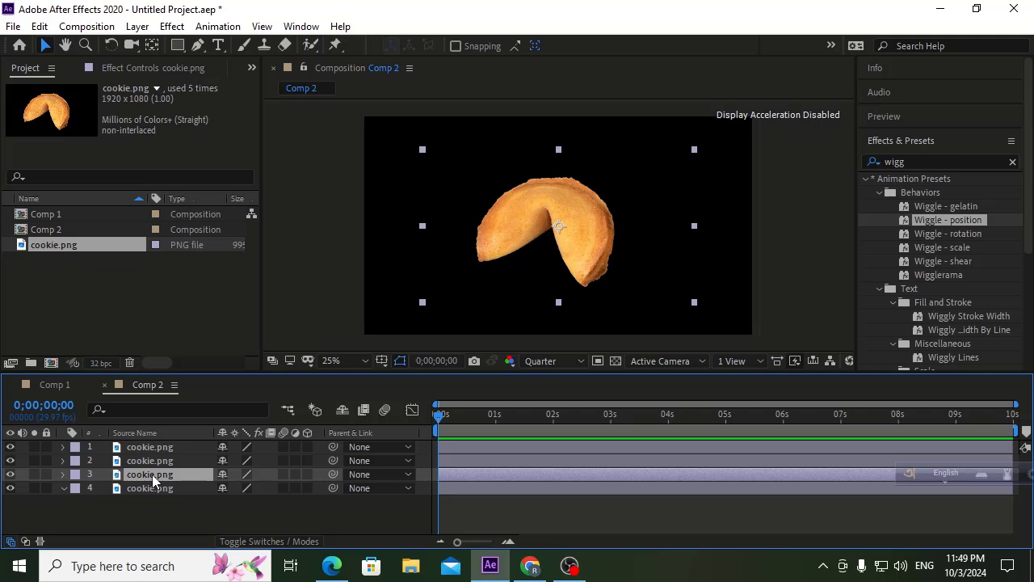
left_click(139, 487)
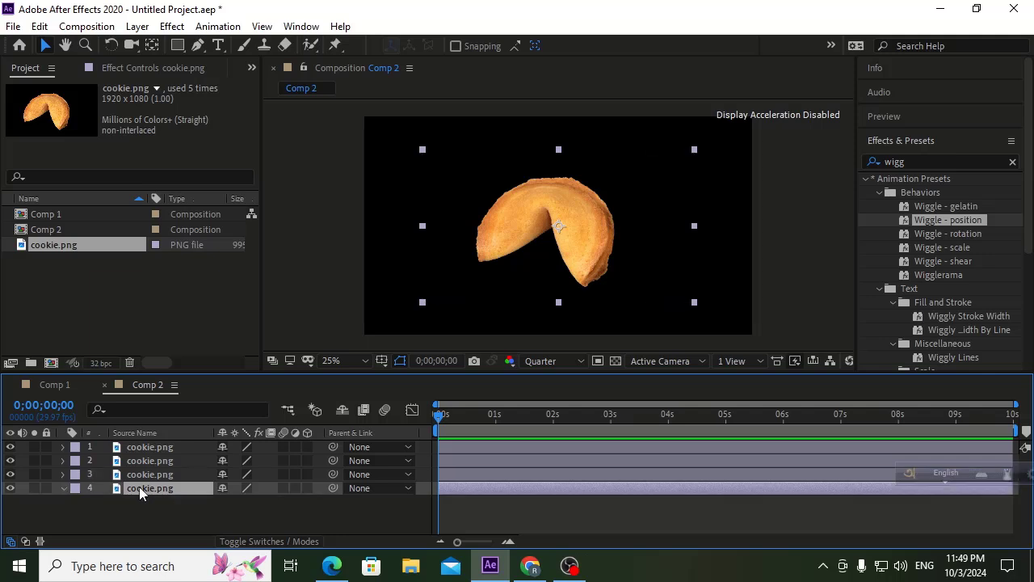
left_click(147, 475)
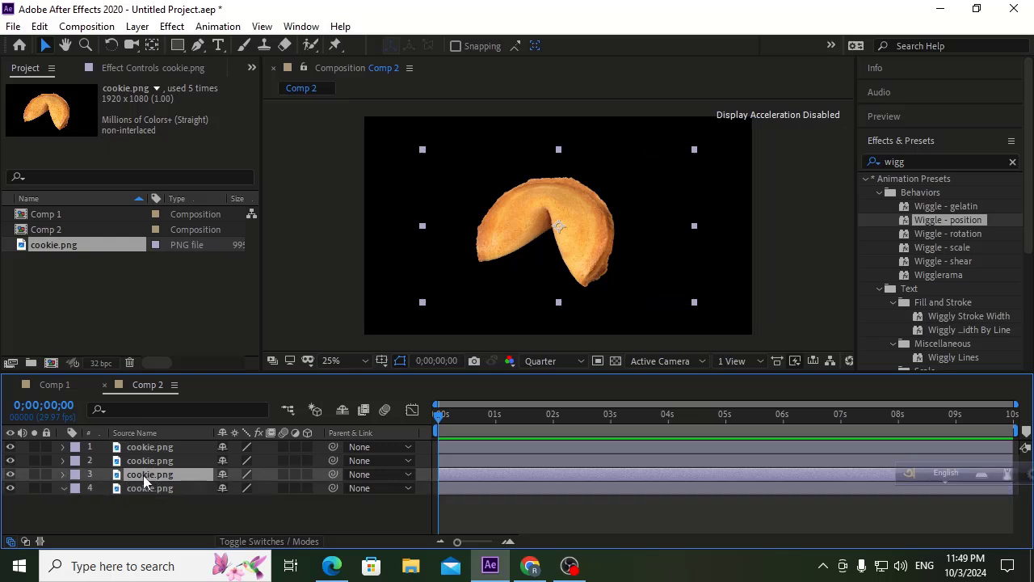
Search the effects and presets for "shat" and select the Shatter simulation effect.
left_click(913, 160)
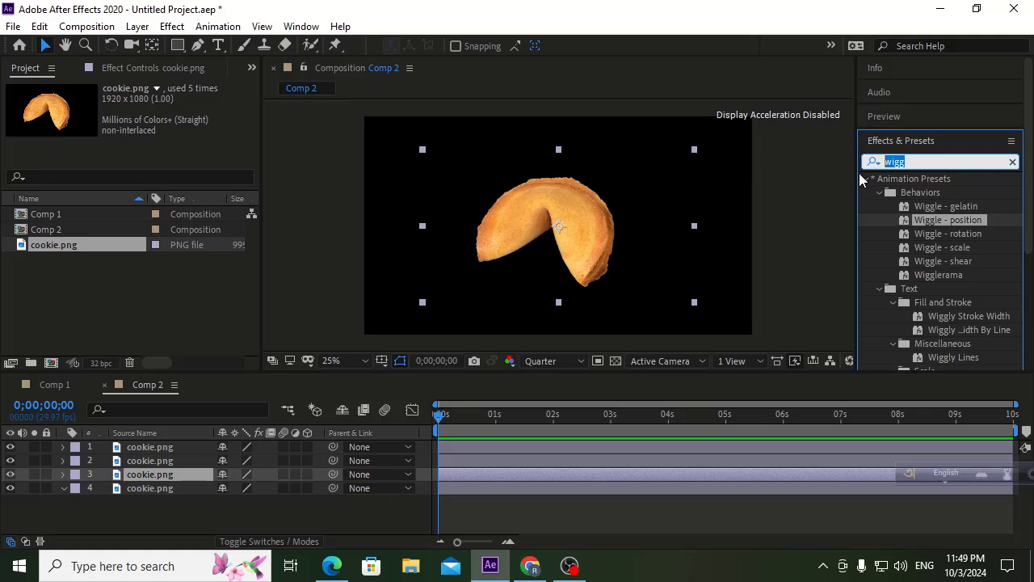
type("sh")
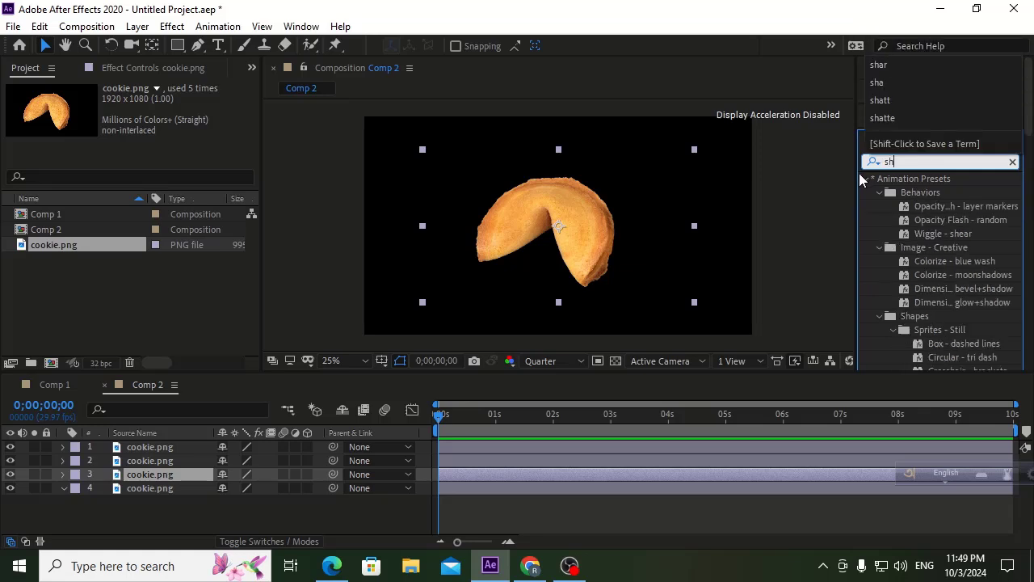
type("a")
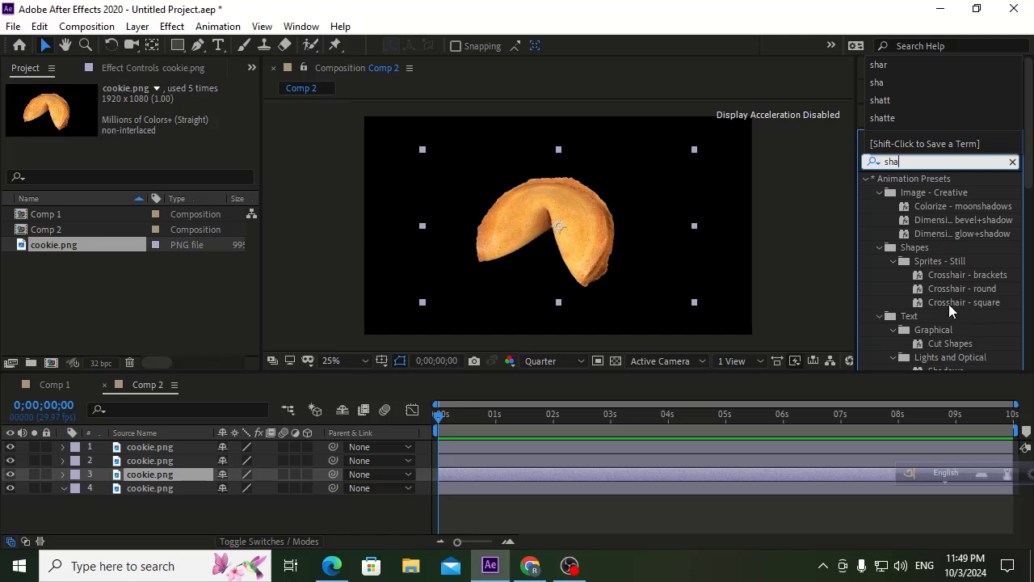
scroll(945, 292, "down", 2)
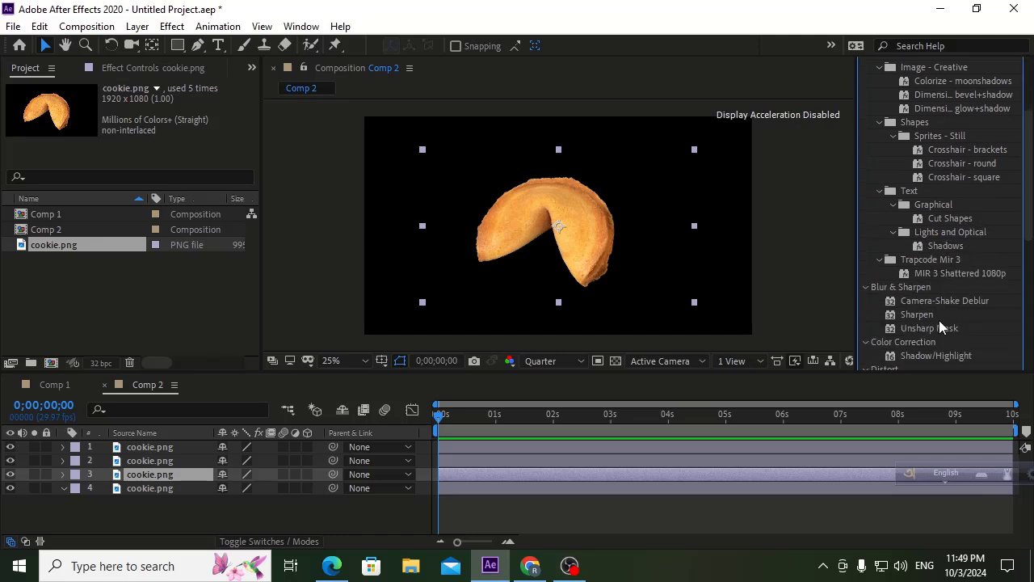
scroll(955, 336, "up", 2)
scroll(952, 307, "up", 3)
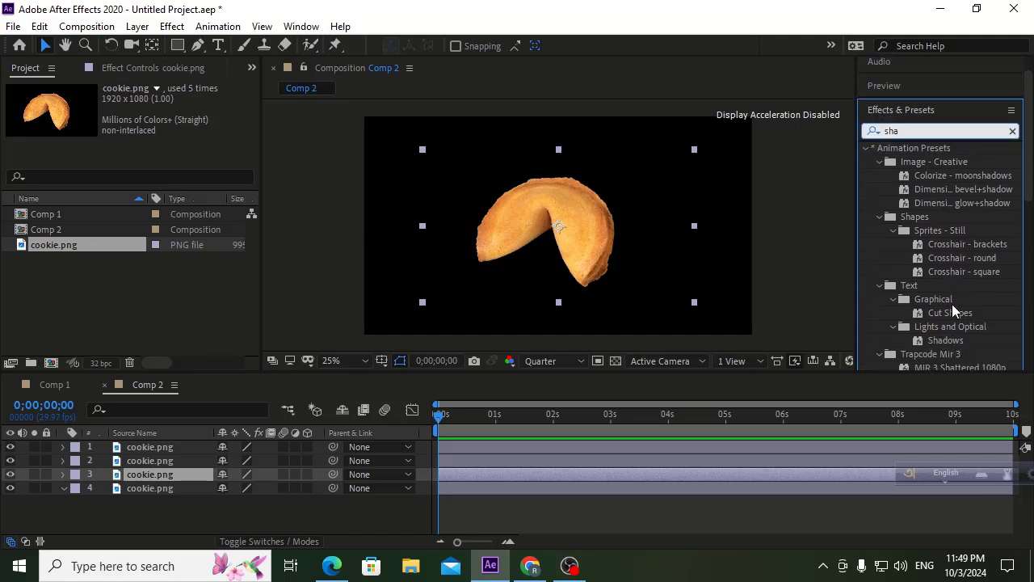
scroll(946, 258, "down", 4)
scroll(946, 264, "down", 2)
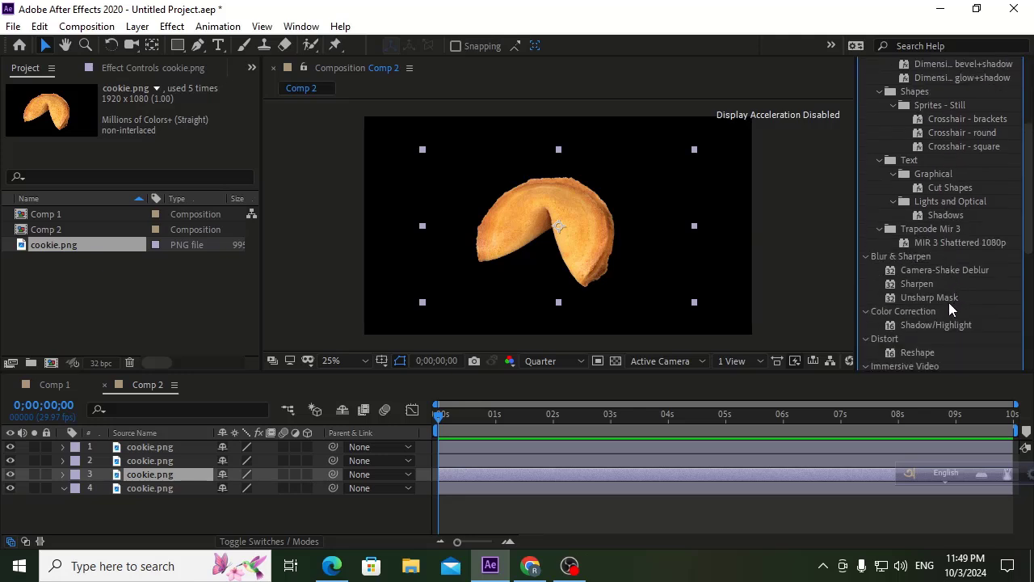
scroll(949, 301, "up", 4)
type("r")
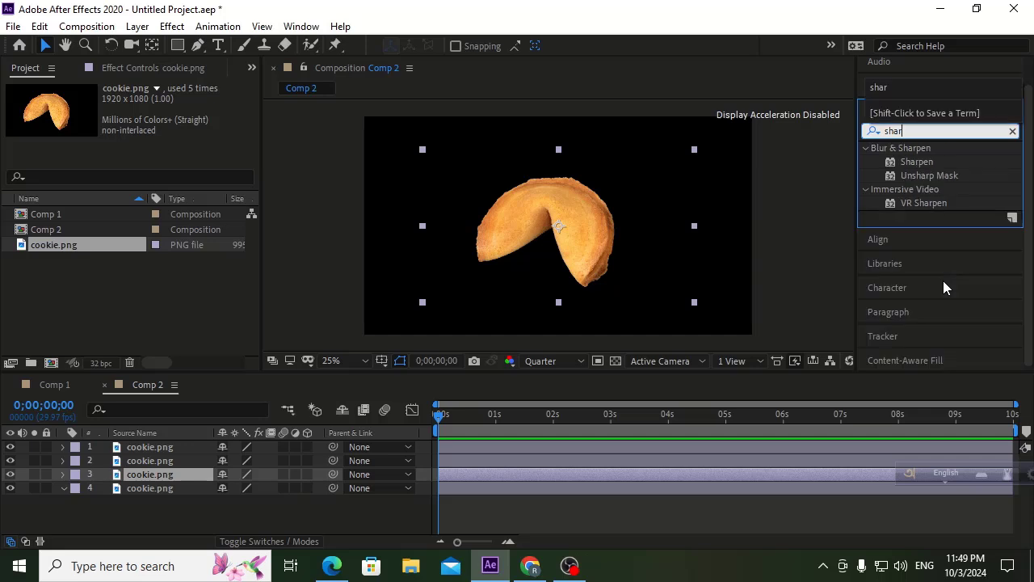
key("BackSpace")
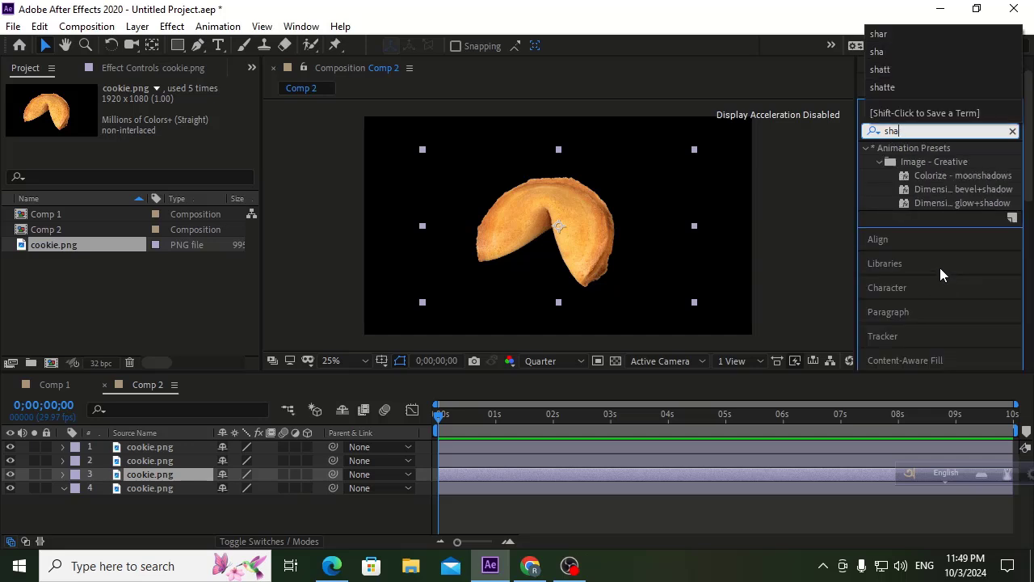
type("t")
left_click(906, 204)
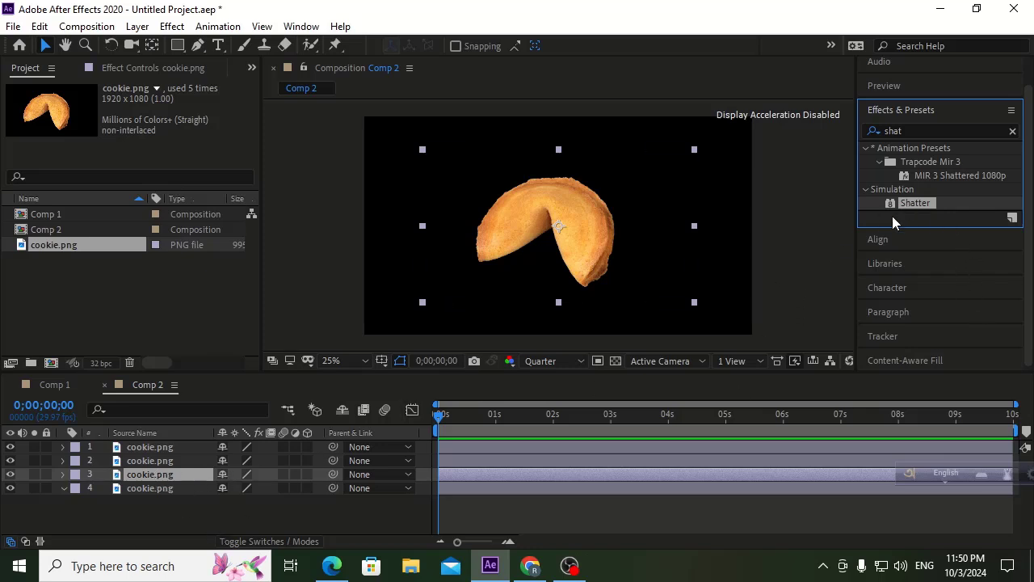
Try the Shatter effect directly on the layer 3 cookie image and delete the effect again.
double_click(909, 203)
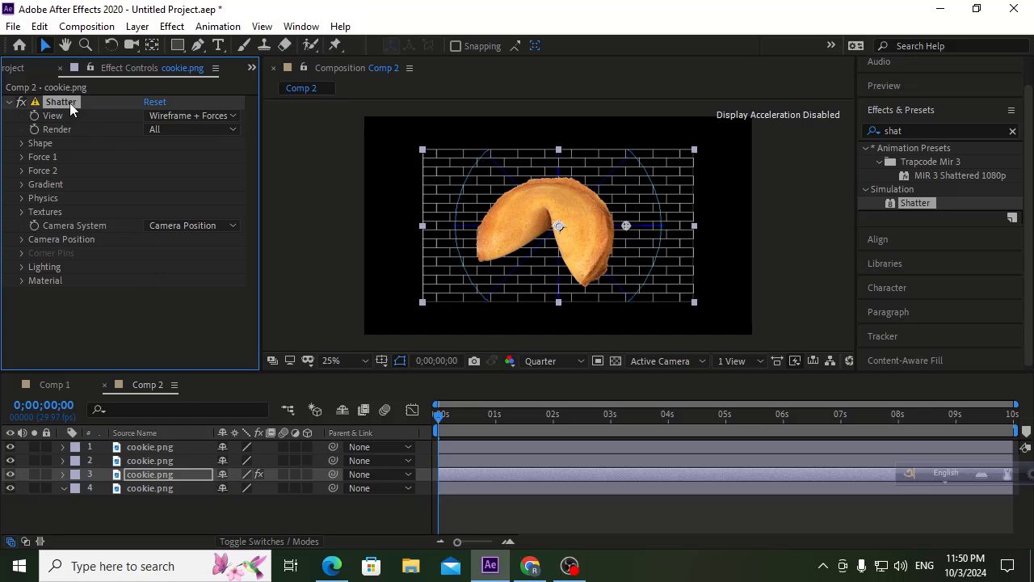
key("Delete")
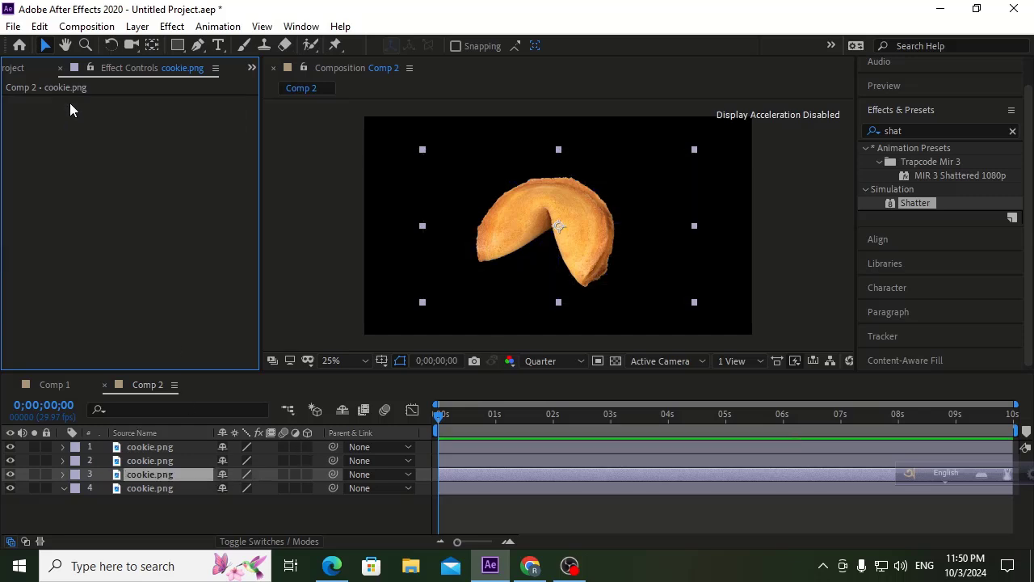
right_click(151, 475)
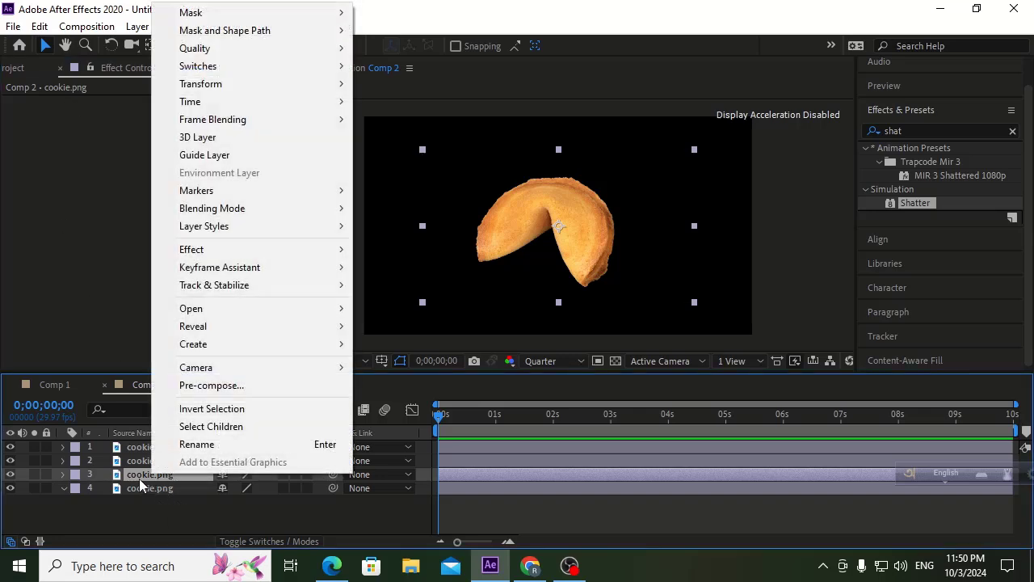
left_click(134, 482)
right_click(268, 471)
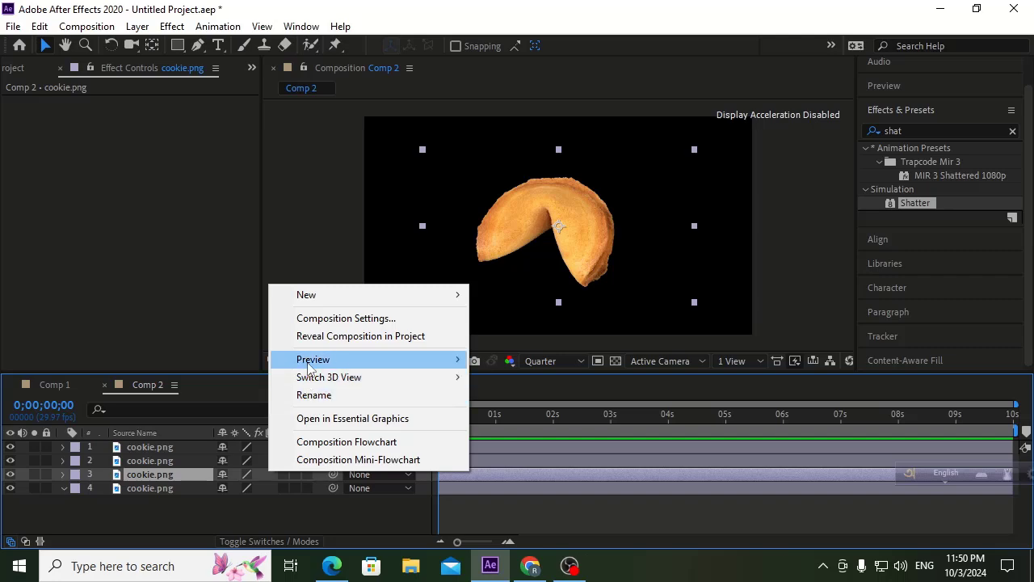
right_click(143, 473)
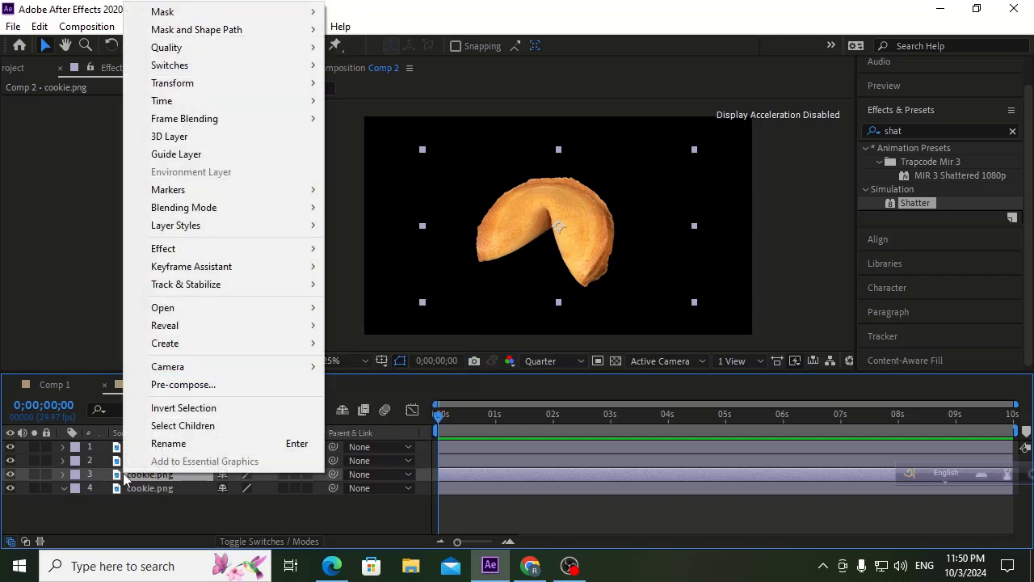
left_click(146, 521)
Pre-compose the layer 3 cookie, moving all attributes into the new composition.
left_click(139, 471)
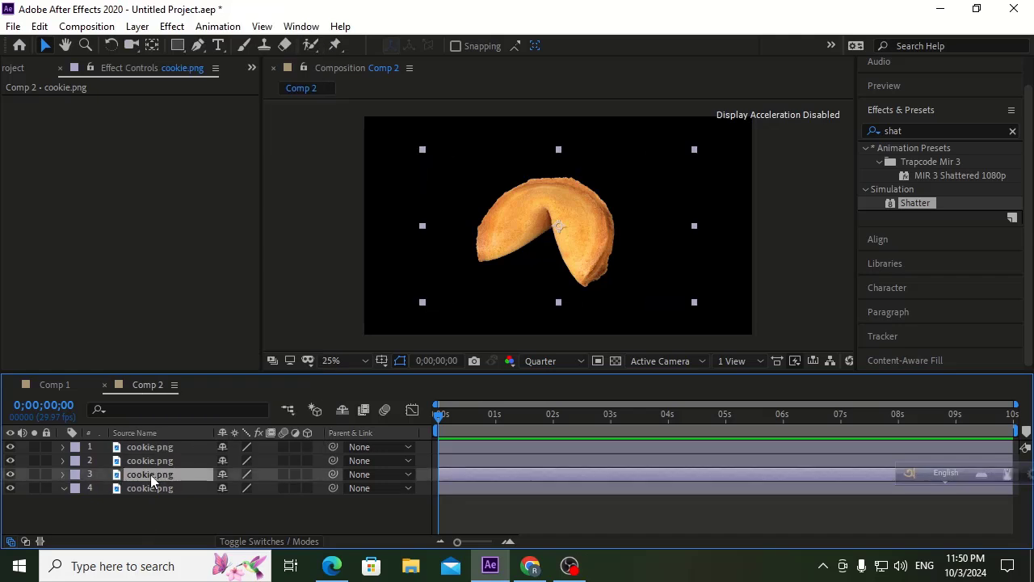
right_click(150, 470)
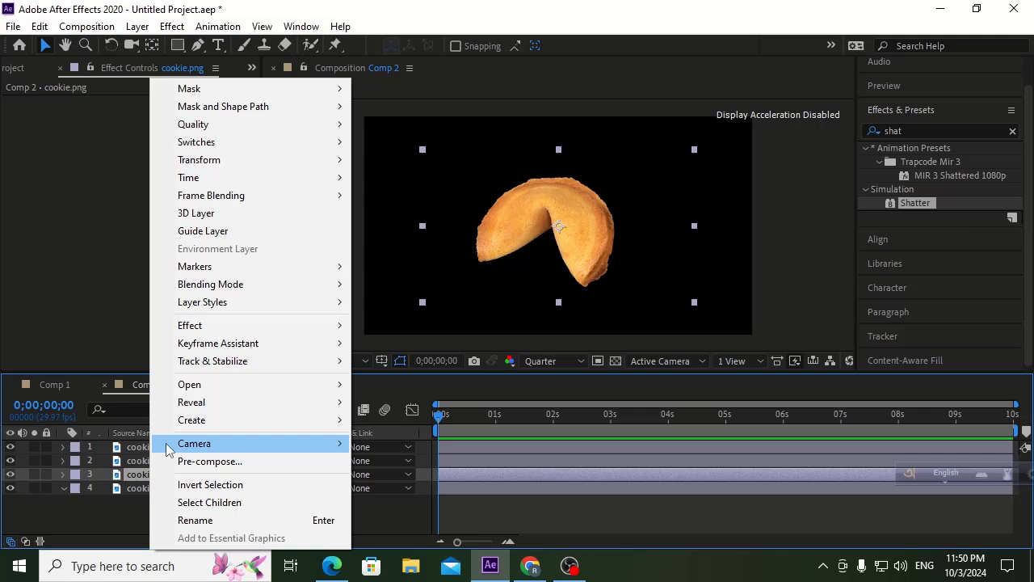
left_click(201, 467)
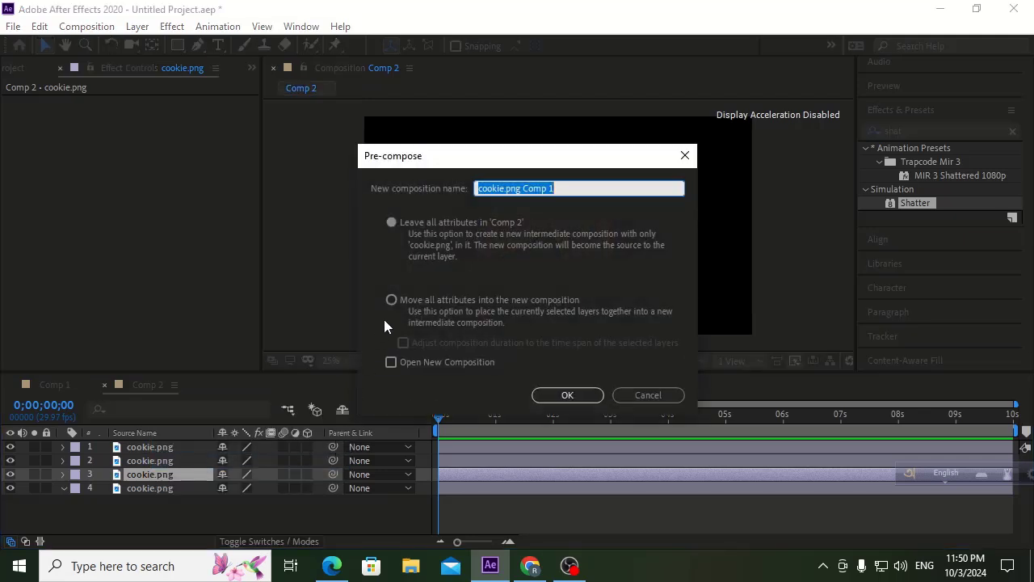
left_click(392, 301)
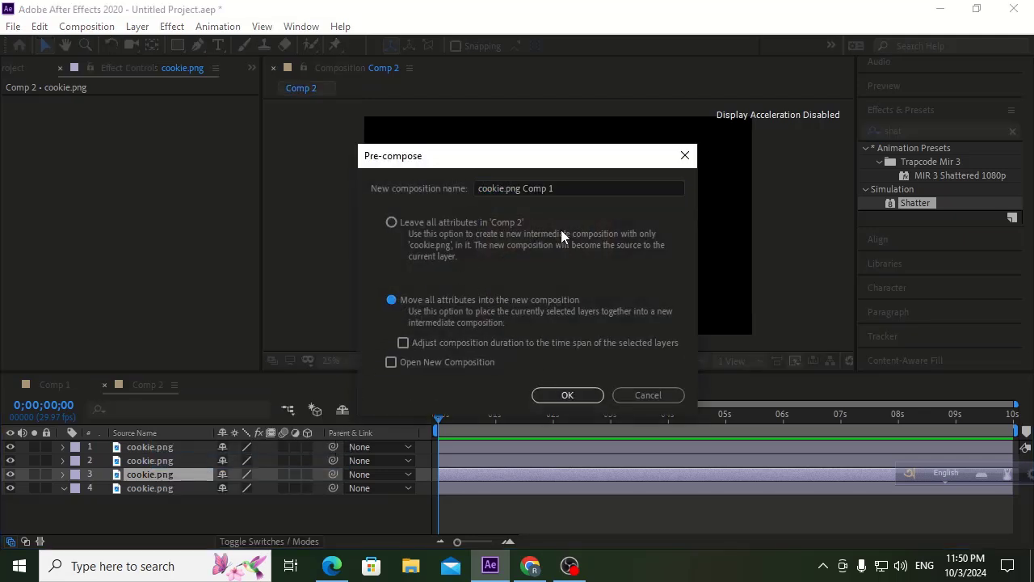
left_click(575, 396)
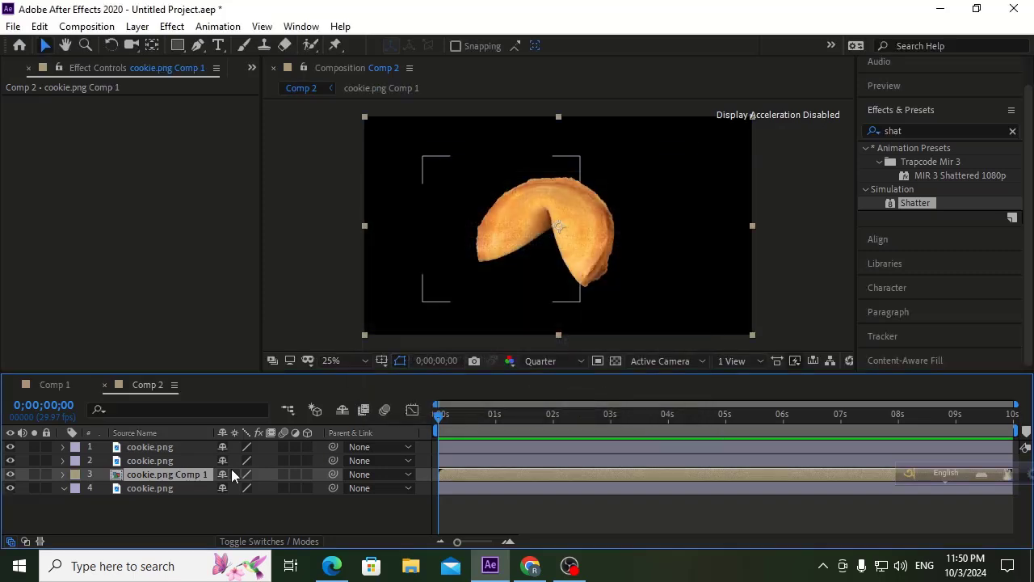
Apply Shatter to the pre-composed cookie layer with its View set to Rendered, and preview the breakup from the first frame.
double_click(909, 203)
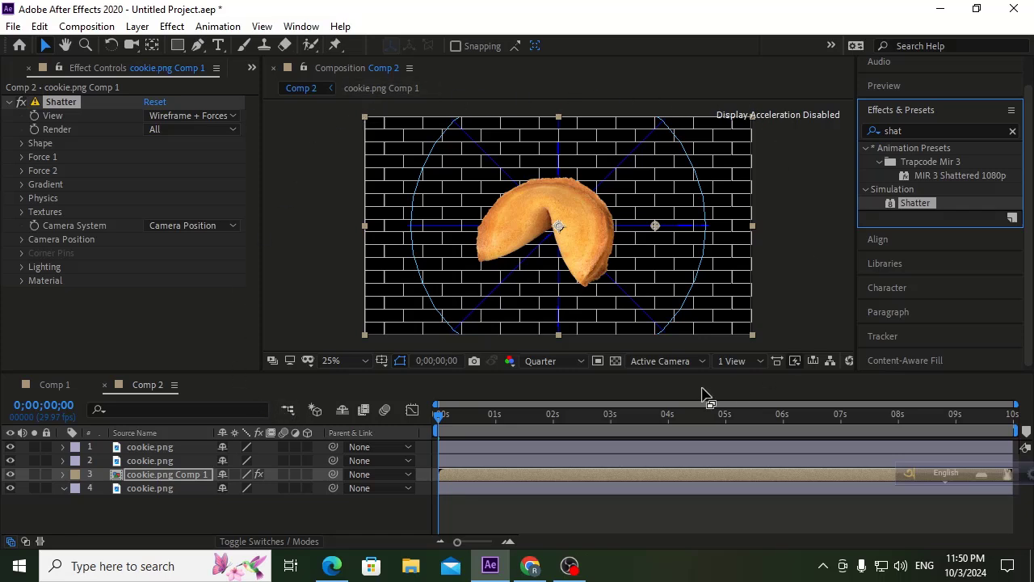
left_click(165, 117)
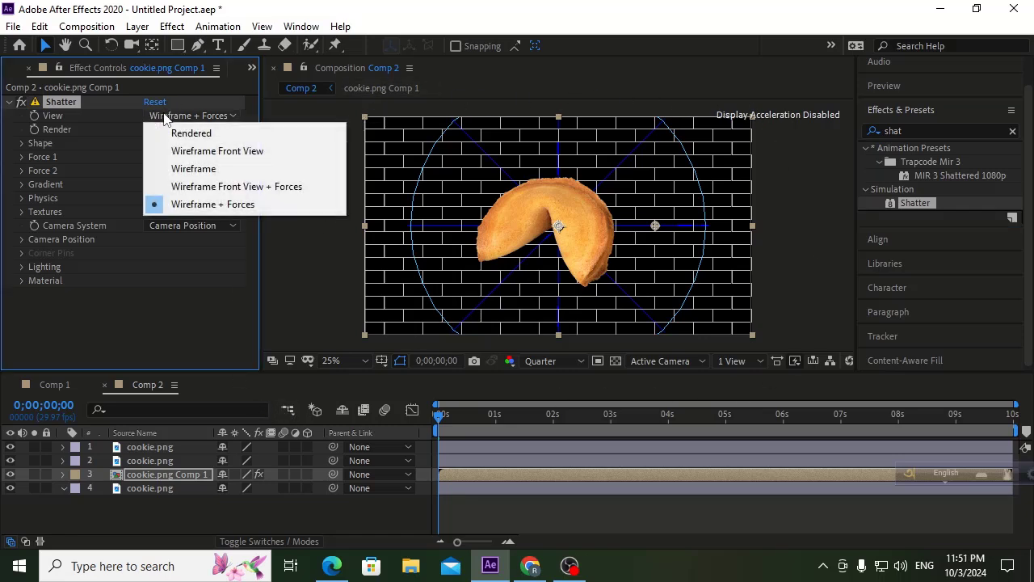
left_click(186, 135)
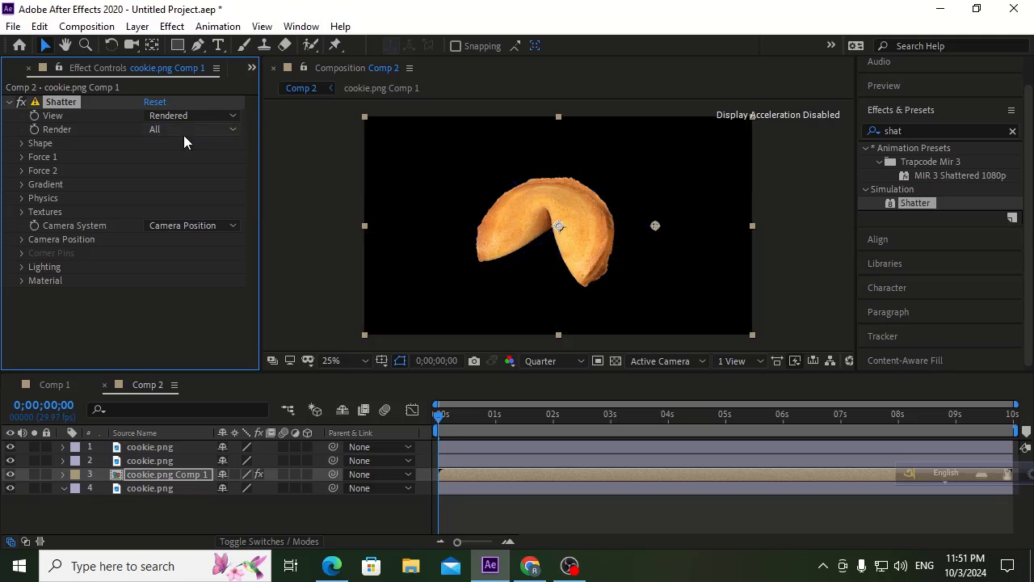
left_click(22, 144)
left_click(21, 144)
key("space")
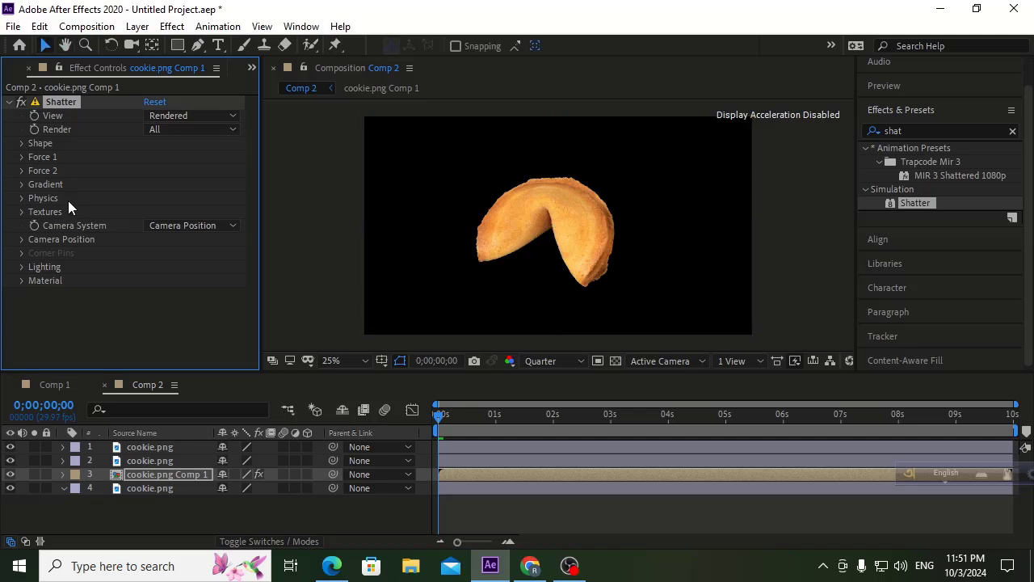
key("space")
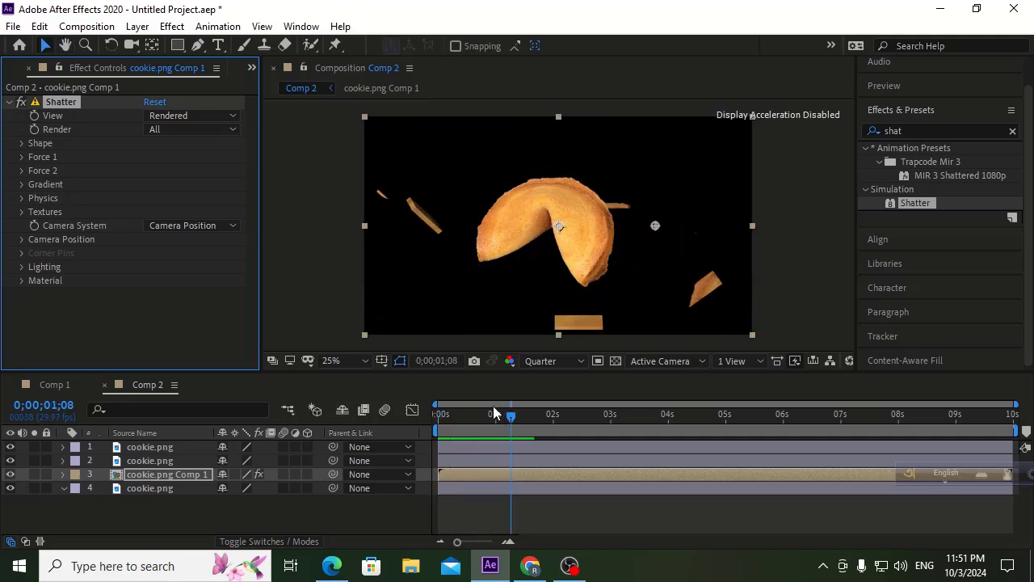
key("Home")
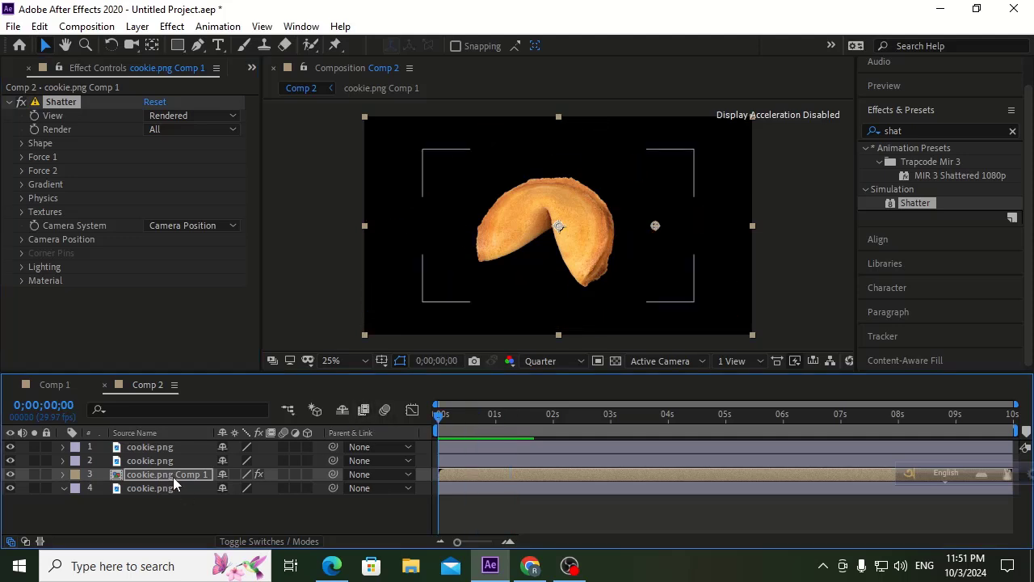
Set the Shatter shape pattern to Squares and preview the flying pieces.
left_click(22, 143)
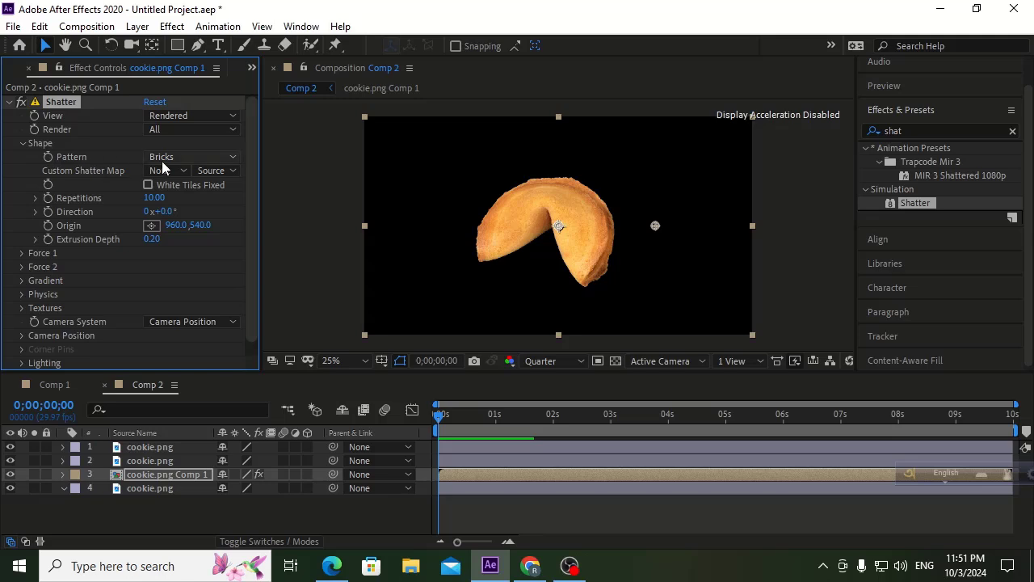
left_click(163, 161)
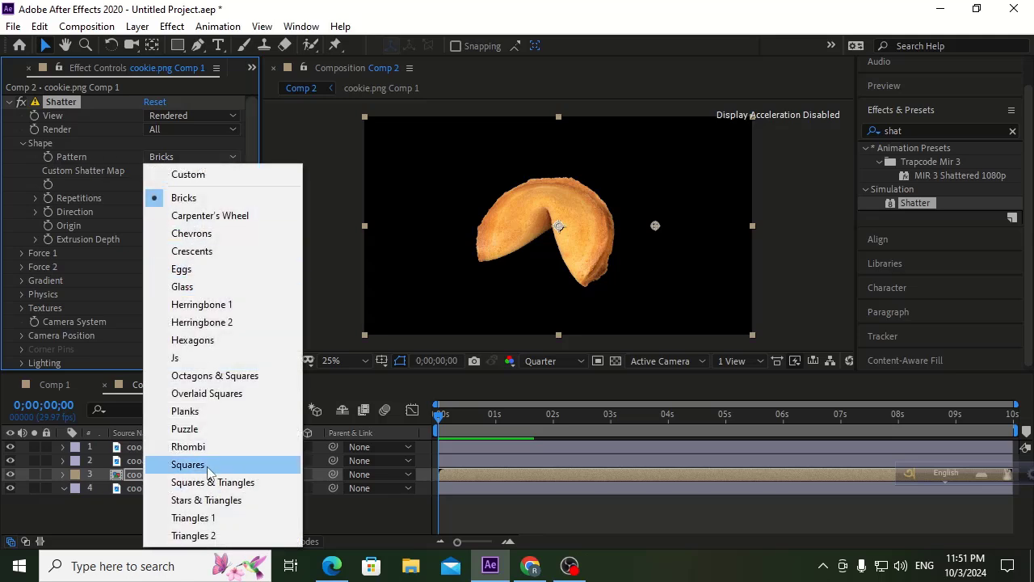
left_click(208, 467)
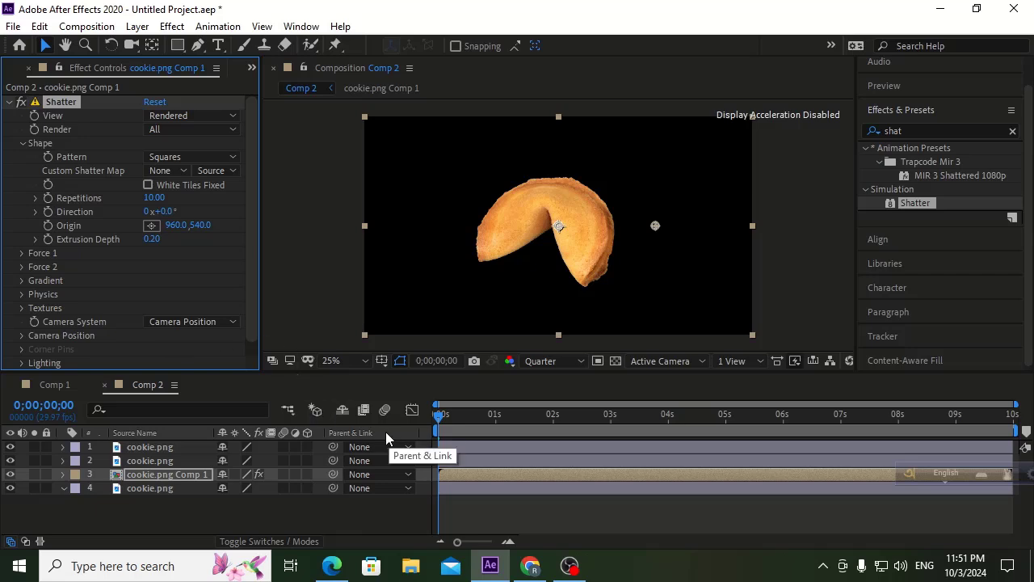
key("space")
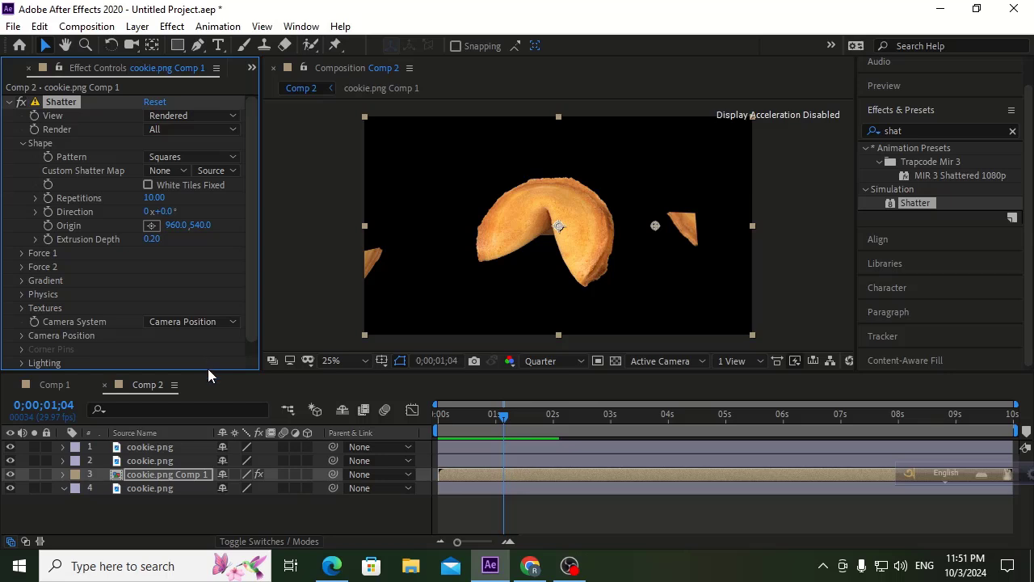
Hide the shattered cookie pre-comp and add Position keyframes to the layer 1 and 2 cookie halves at the first frame.
left_click(11, 474)
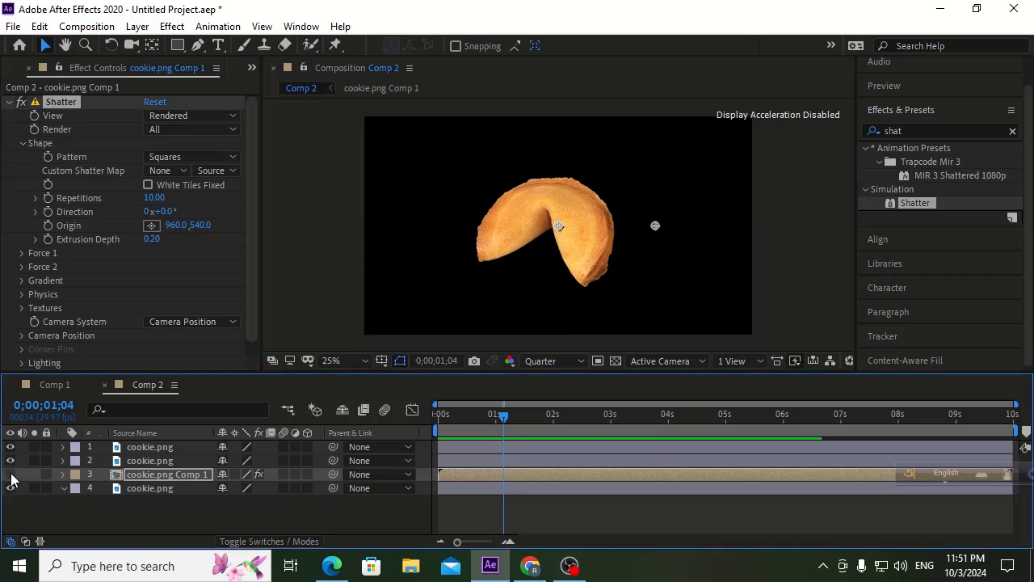
left_click(145, 461)
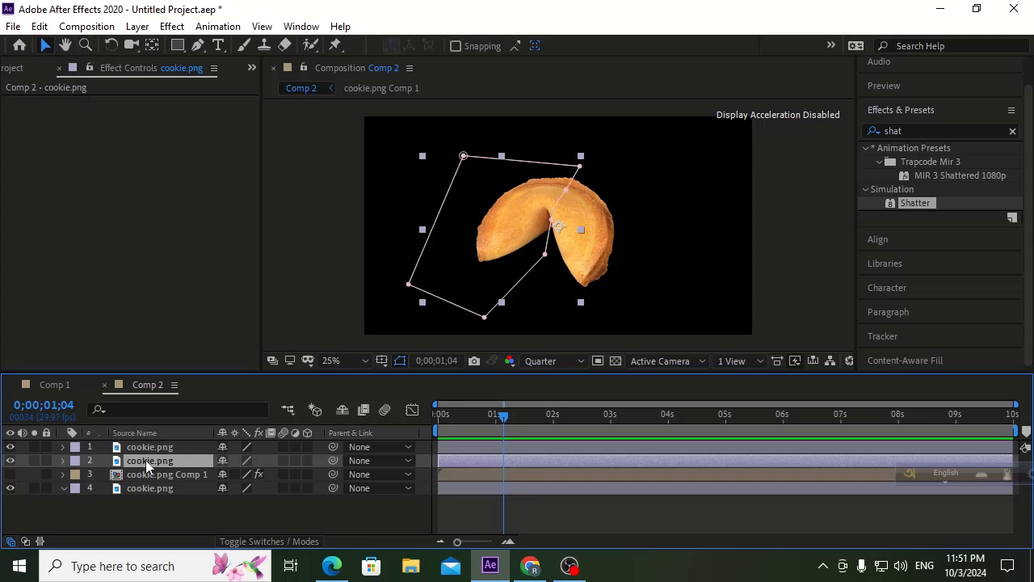
left_click(141, 449, "shift")
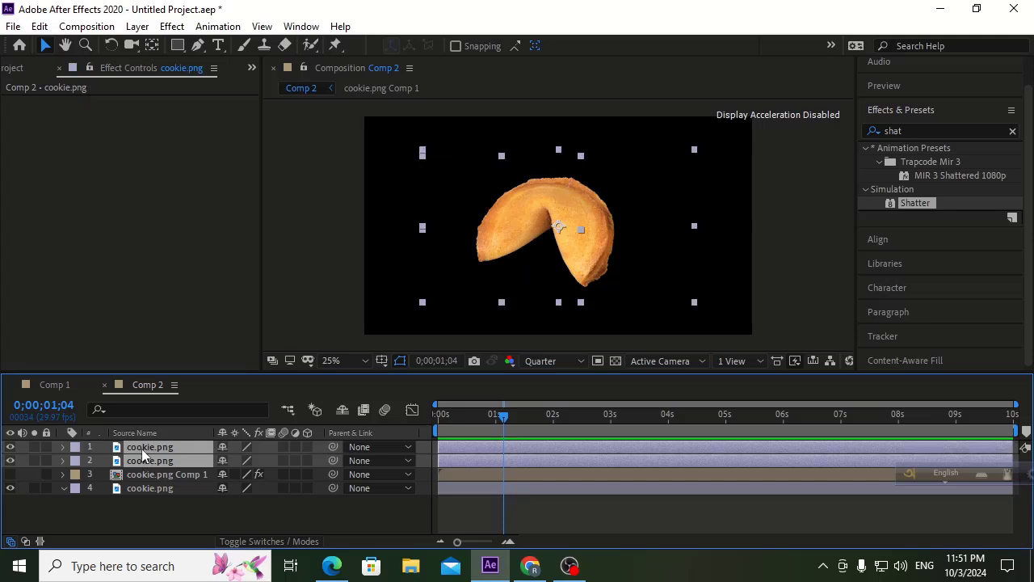
key("p")
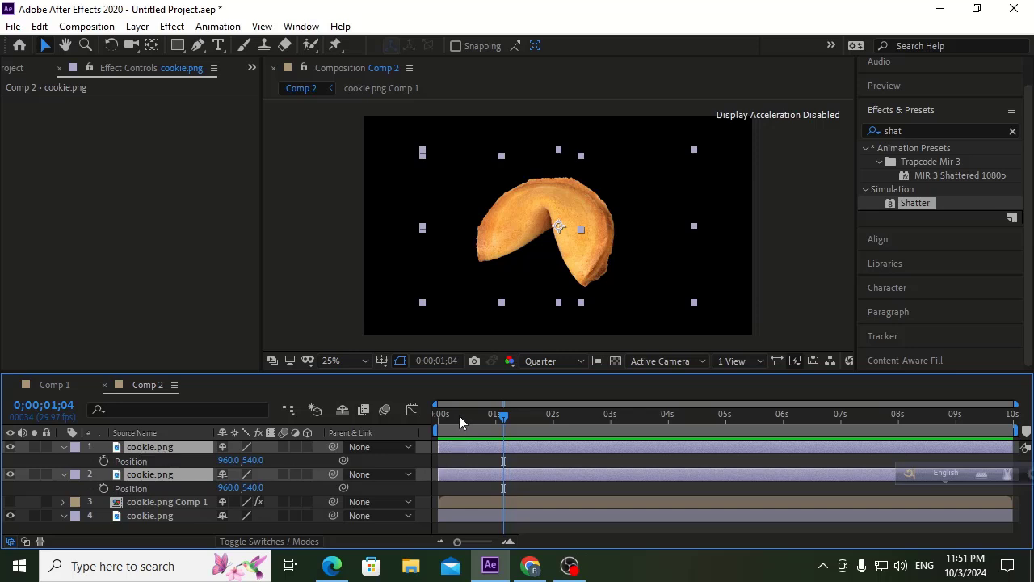
key("Home")
left_click(104, 460)
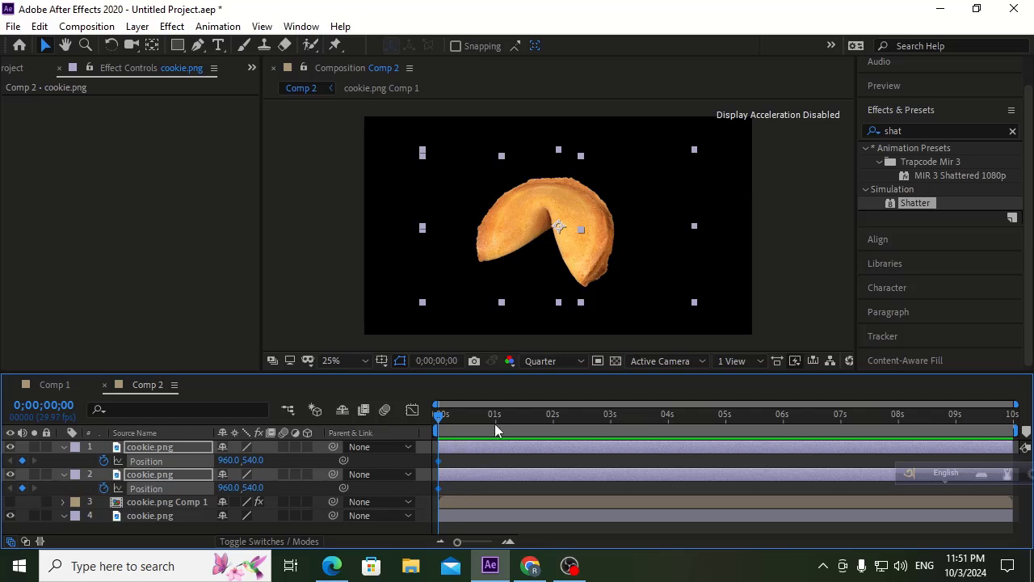
Add Position keyframes with the same values for both cookie halves at 1 second.
left_click(553, 420)
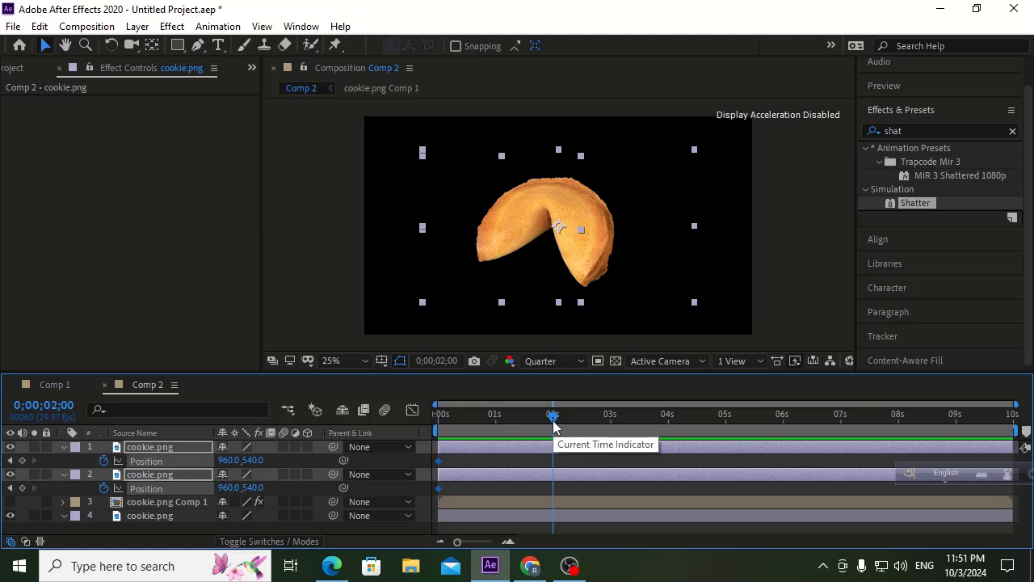
left_click(496, 417)
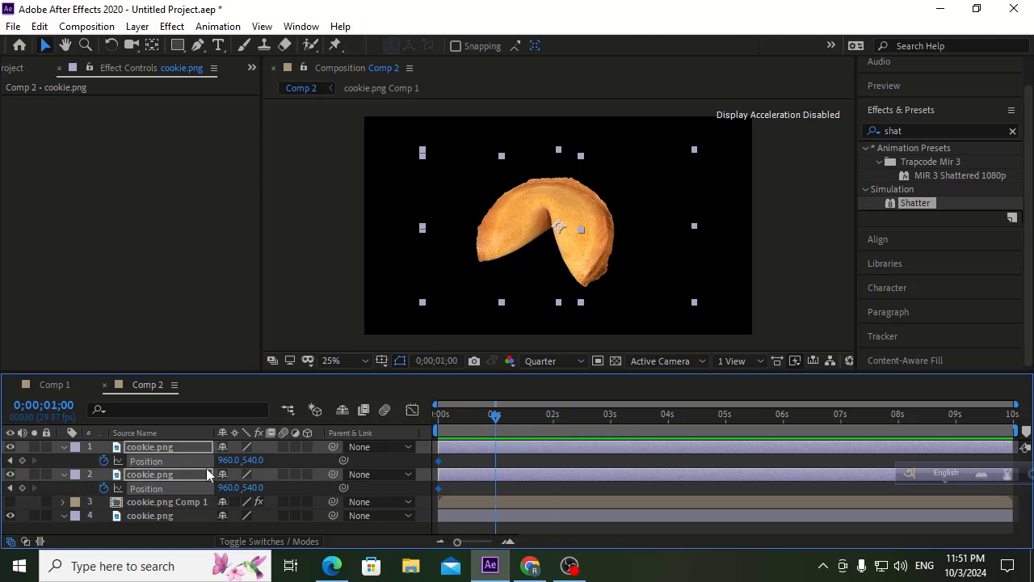
left_click(22, 460)
At the first frame, try offsetting the layer 1 half to 1333, 540 and the layer 2 half to 659, 418.
key("Home")
left_click(282, 459)
left_click_drag(240, 460, 546, 469)
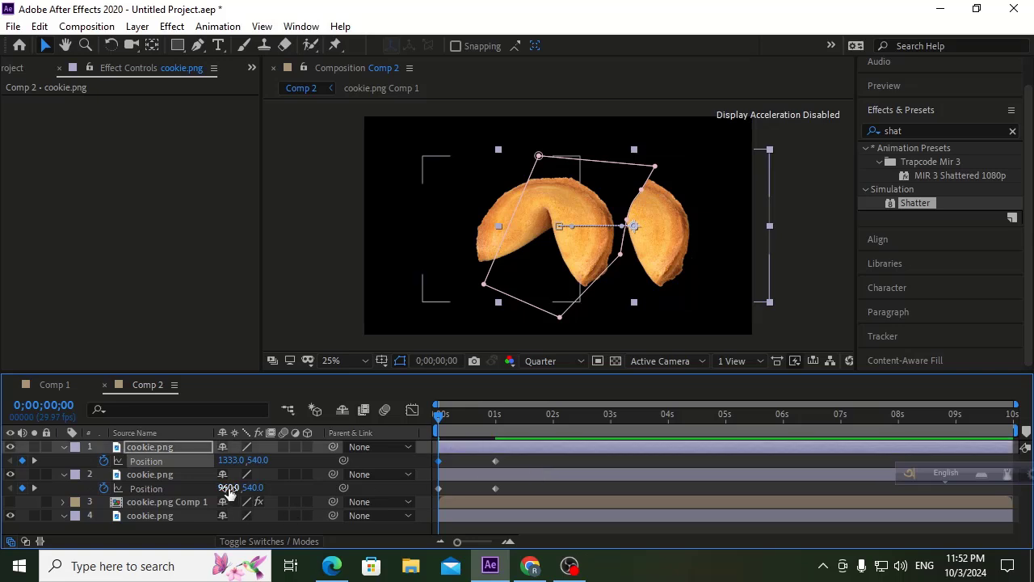
left_click_drag(229, 490, 4, 527)
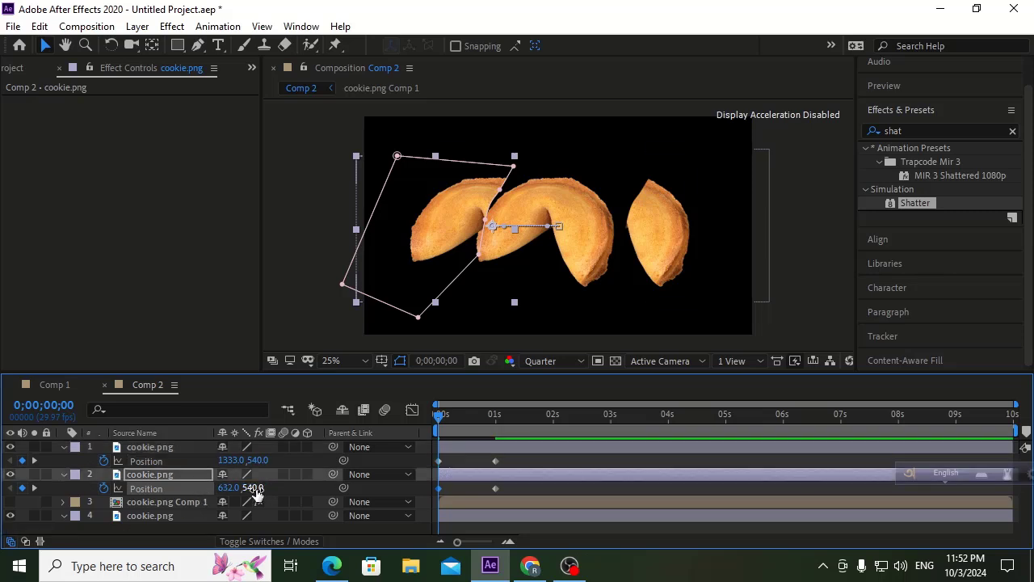
left_click_drag(255, 495, 96, 551)
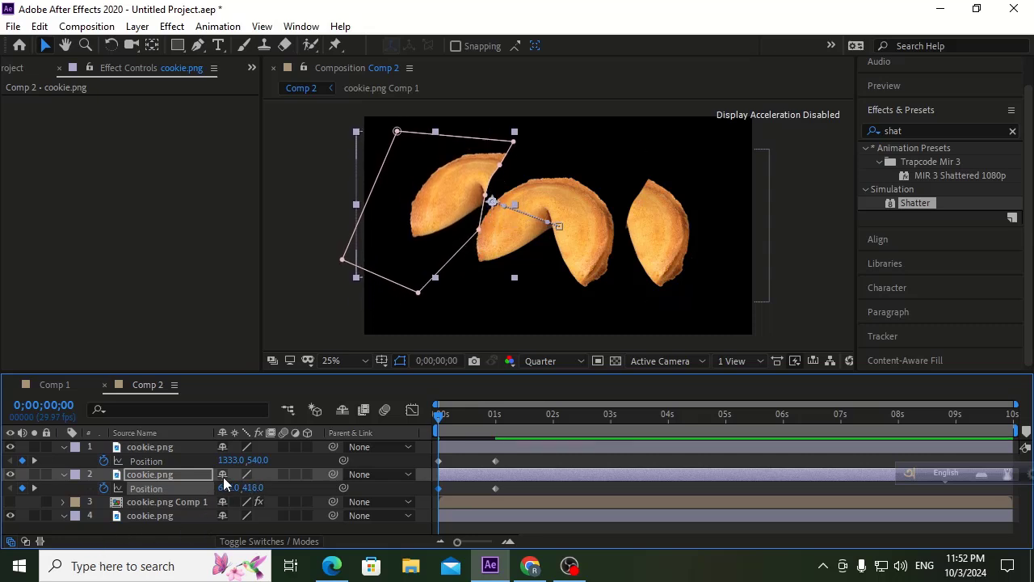
left_click_drag(221, 493, 465, 446)
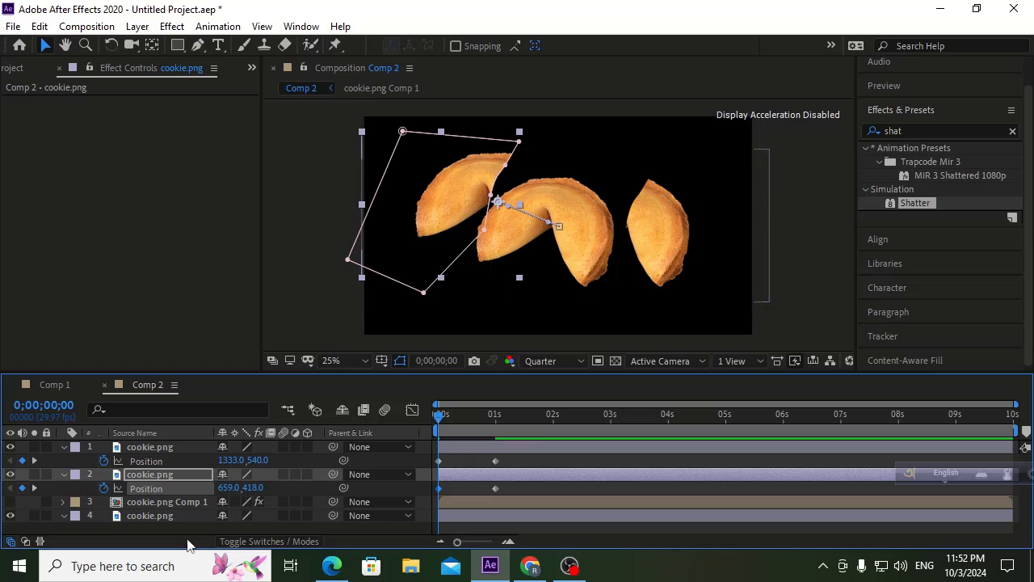
Hide the full cookie on layer 4 and preview the movement of the two halves.
left_click(9, 516)
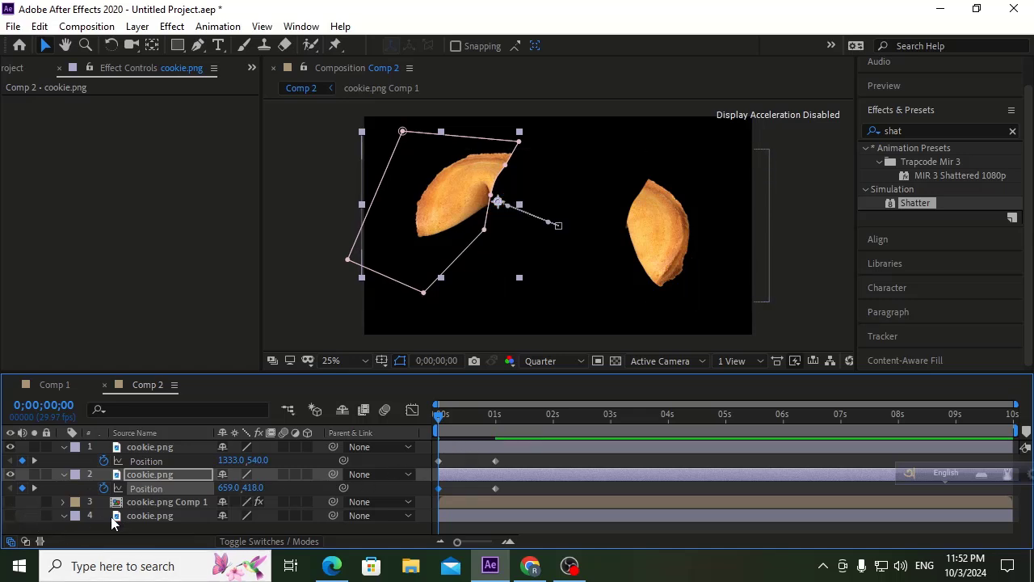
key("space")
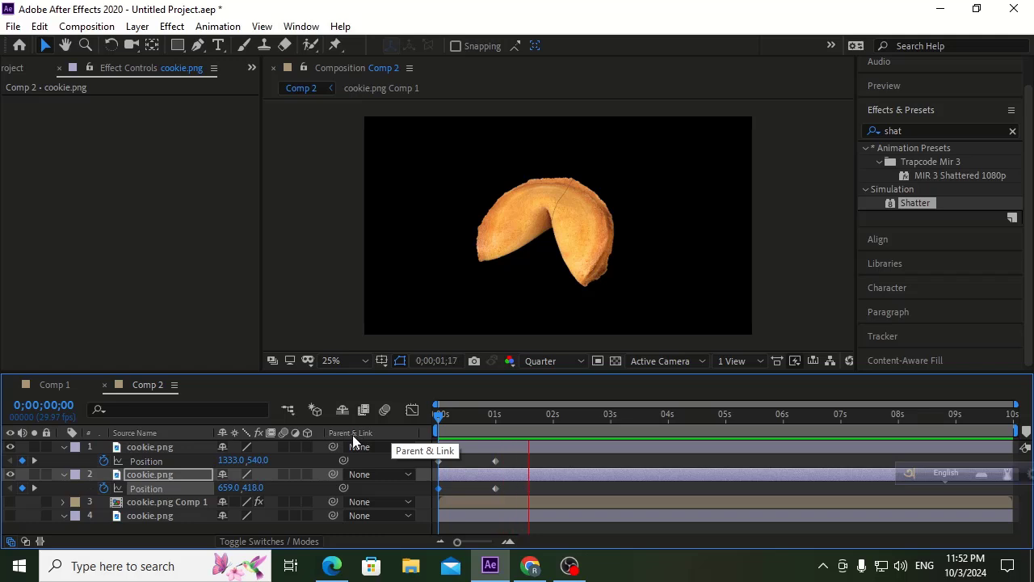
key("space")
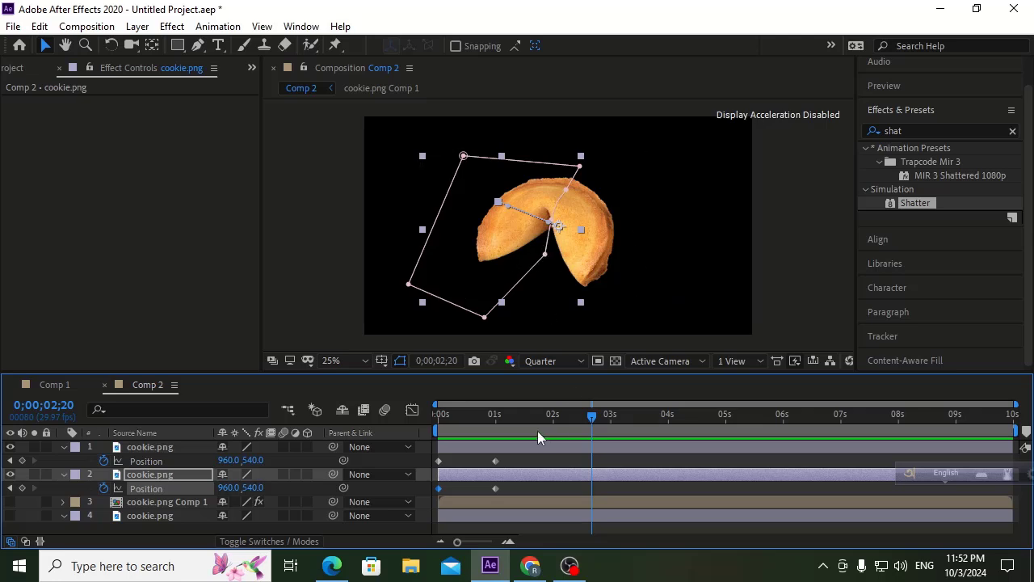
left_click(477, 416)
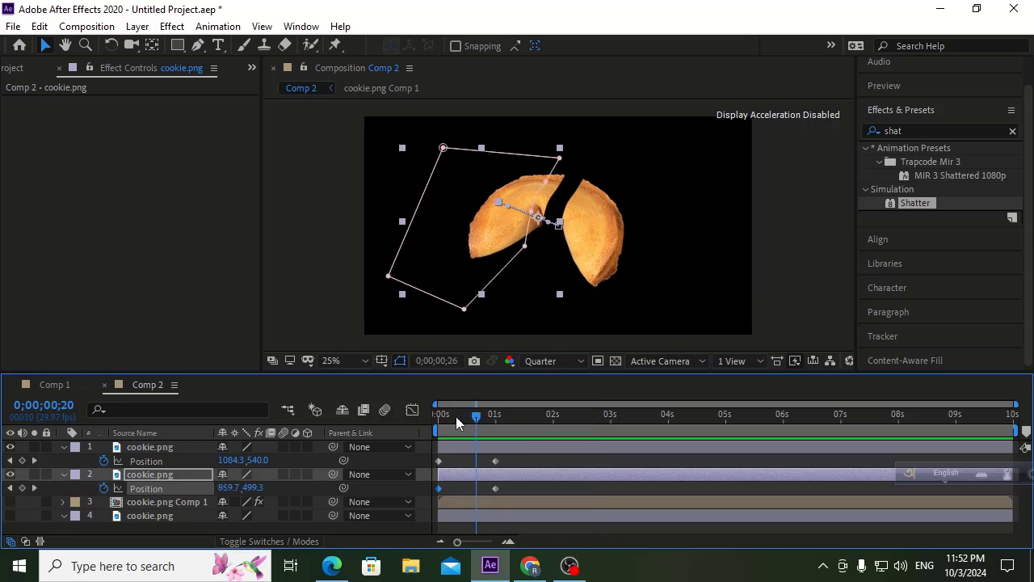
left_click_drag(456, 416, 430, 418)
Undo the hiding of layer 4 and the first-frame Position offsets of both halves.
key("ctrl+z")
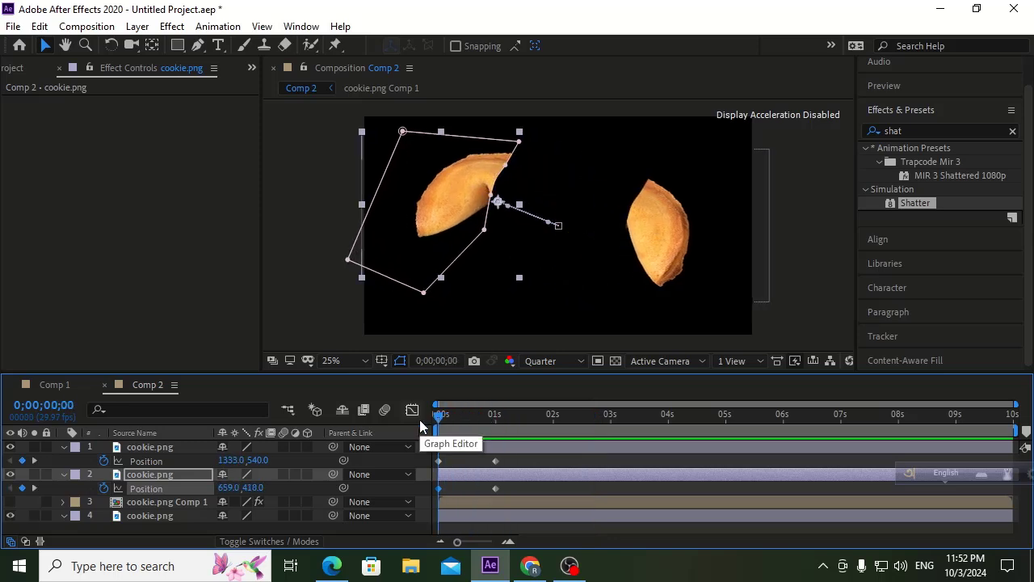
key("ctrl+z")
key("ctrl+z")
key("ctrl+z")
key("ctrl+z")
key("ctrl+z")
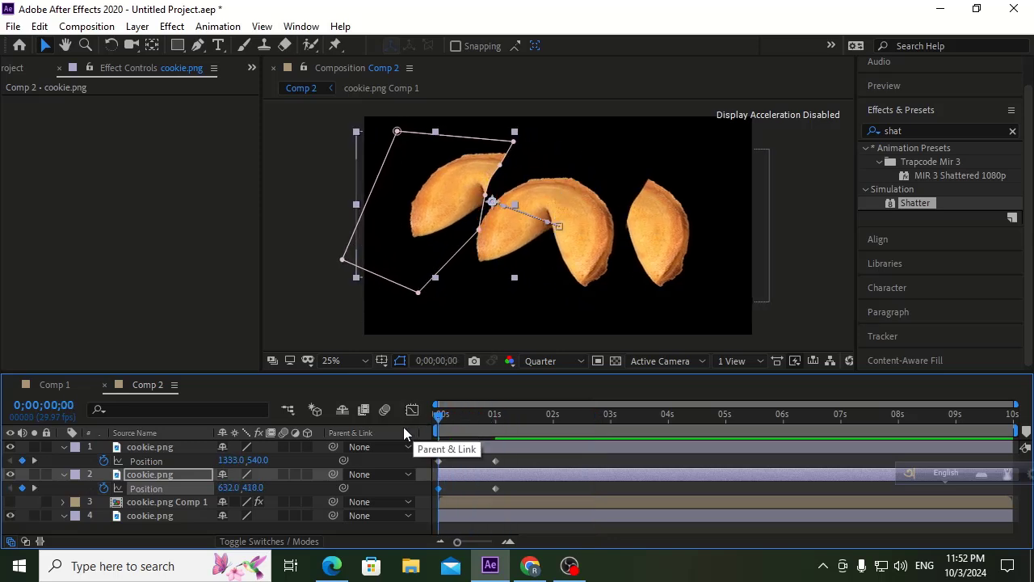
key("ctrl+z")
key("ctrl+z")
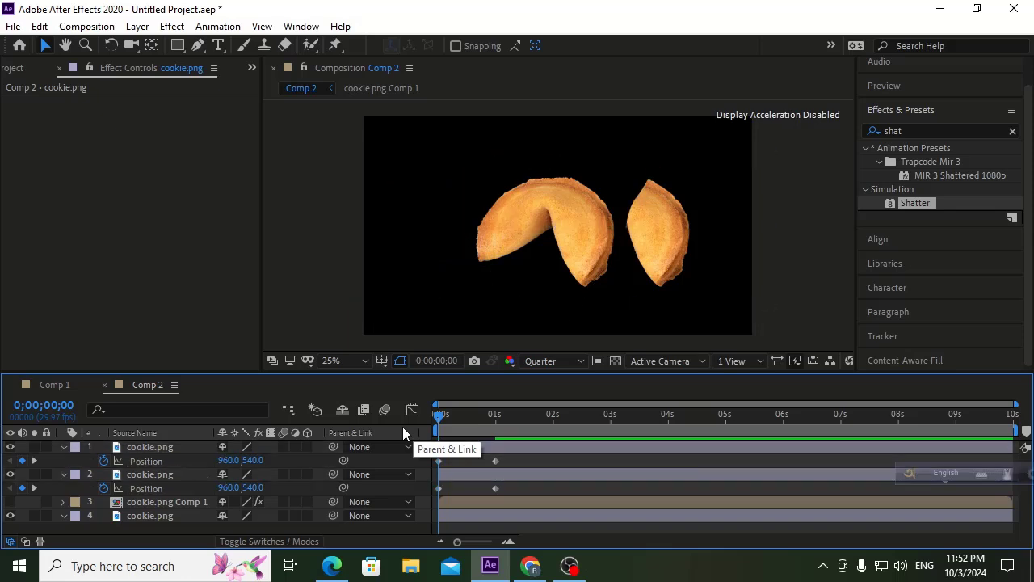
key("ctrl+z")
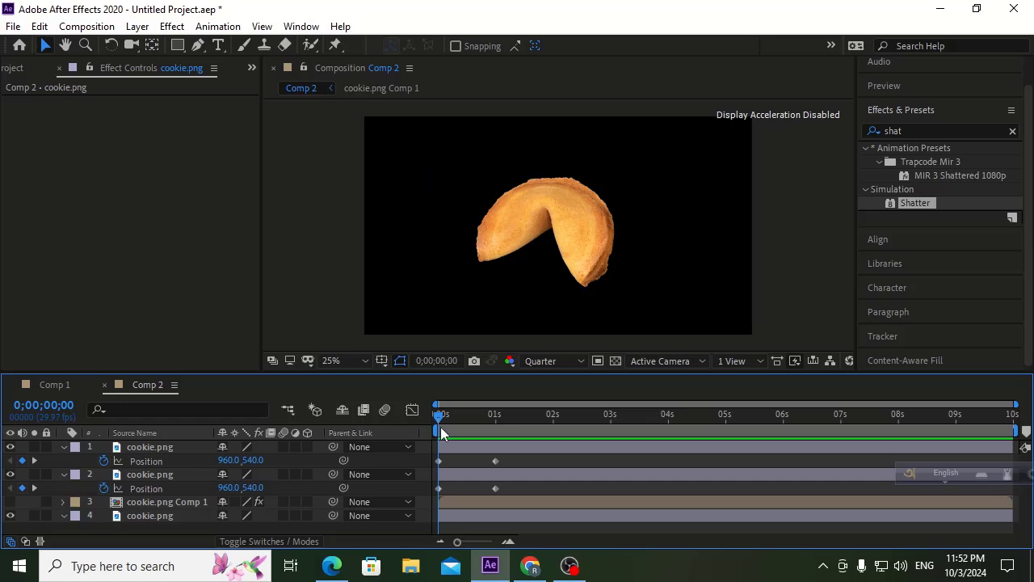
At the 1-second keyframes, move the layer 1 half to 1392, 644 and the layer 2 half to 569, 375.
left_click_drag(438, 419, 469, 418)
left_click(34, 461)
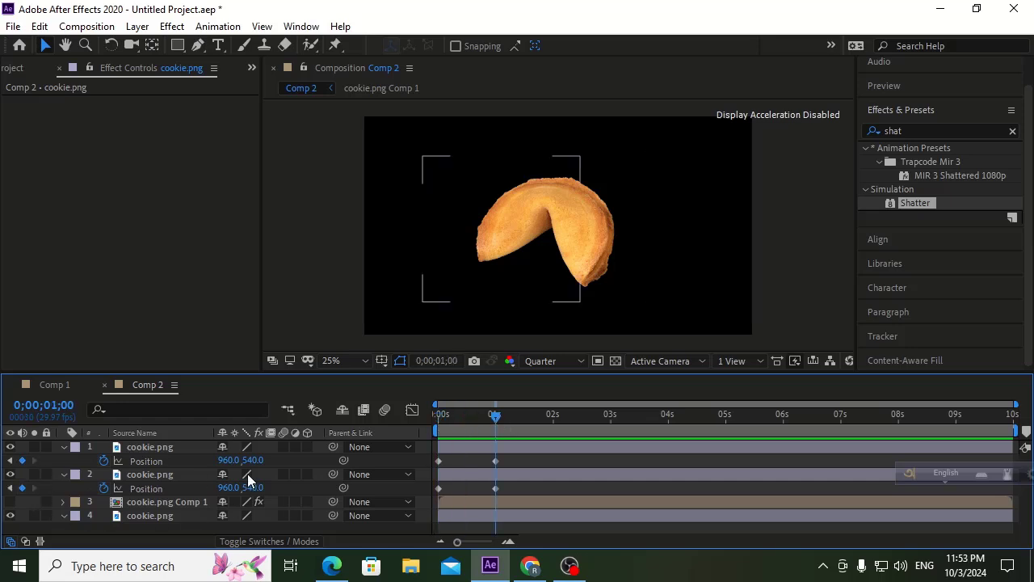
left_click_drag(229, 460, 658, 490)
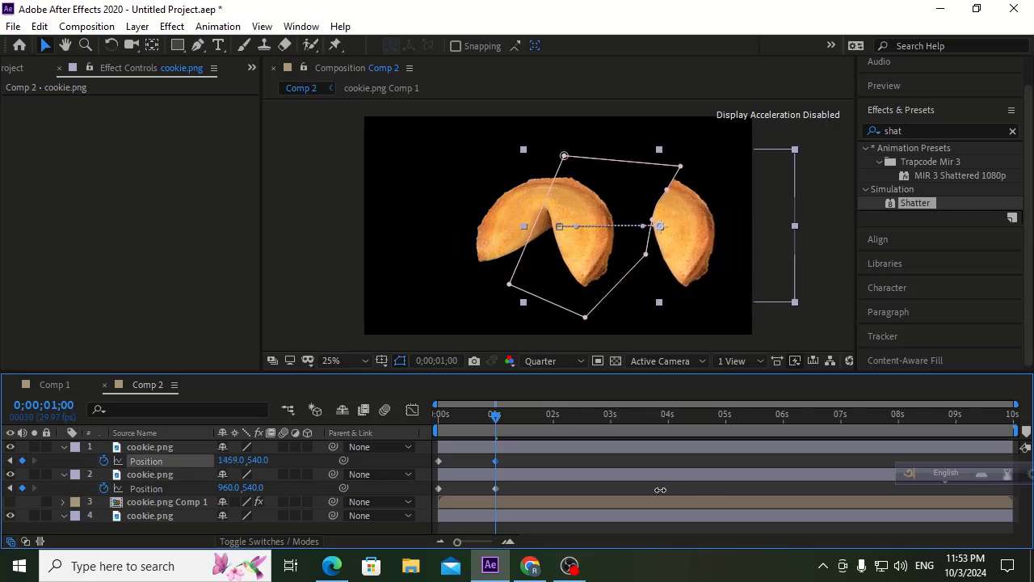
left_click_drag(258, 460, 183, 462)
left_click_drag(230, 495, 161, 500)
left_click_drag(222, 489, 129, 502)
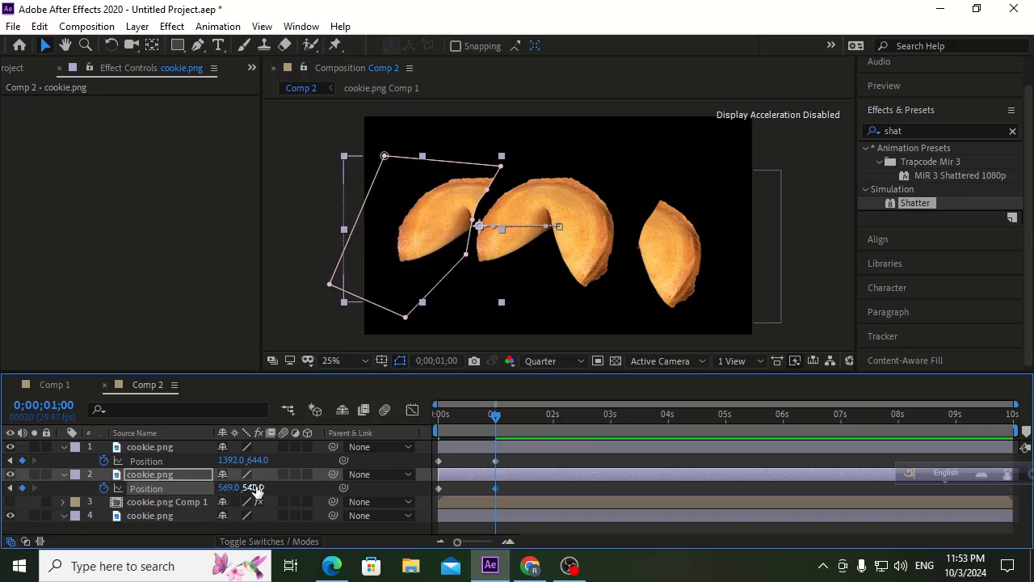
left_click_drag(250, 487, 81, 524)
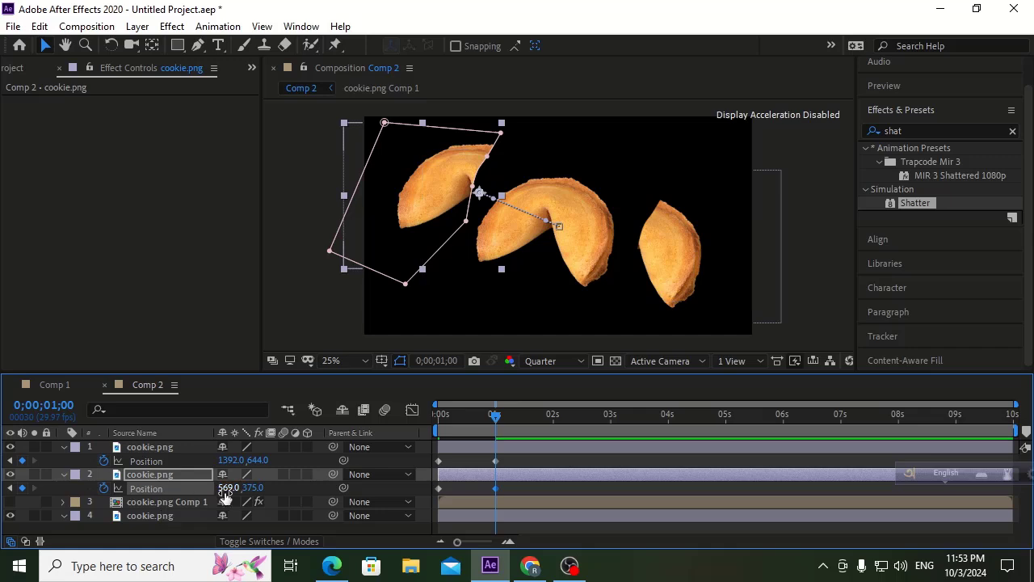
Bring the halves closer together at 1 second, with layer 1 at 1283, 644 and layer 2 at 654, 439.
left_click_drag(230, 487, 289, 492)
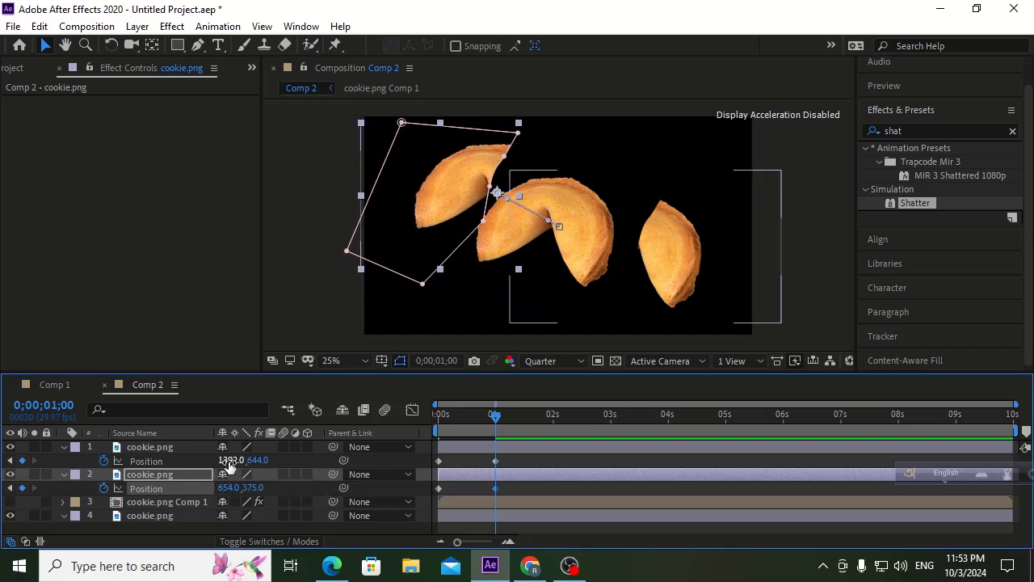
left_click_drag(231, 461, 154, 476)
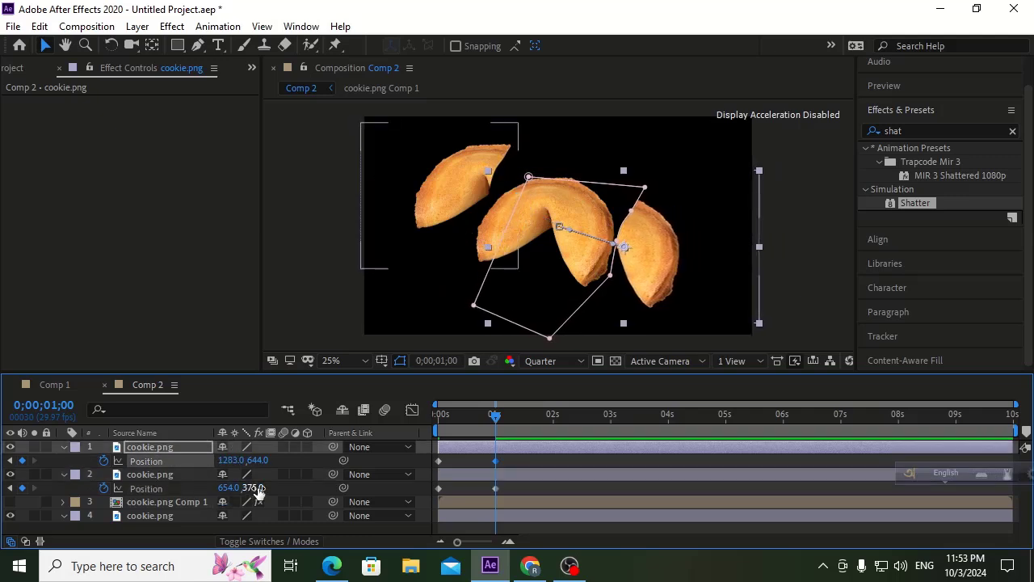
left_click_drag(251, 489, 283, 488)
left_click_drag(343, 439, 369, 429)
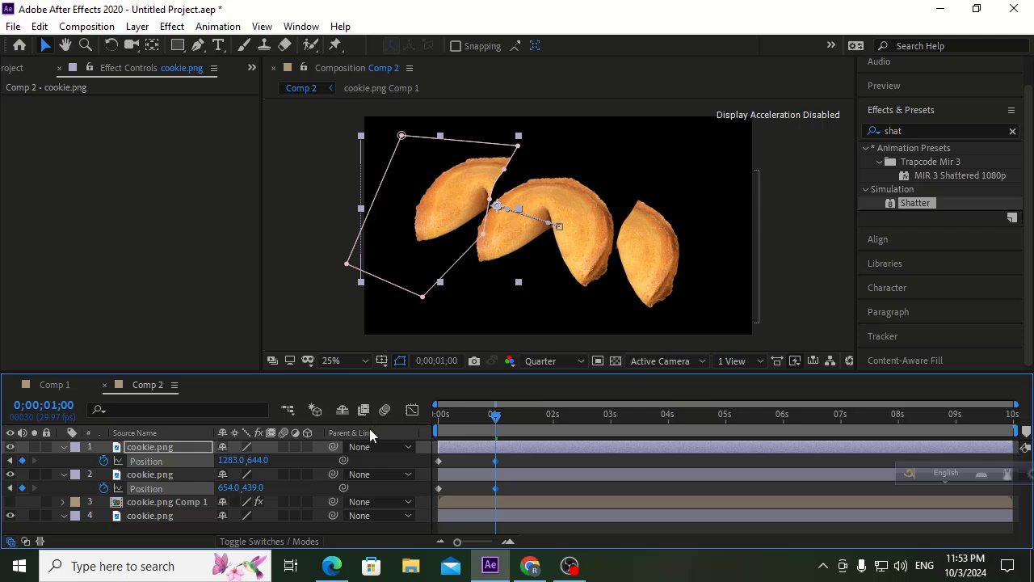
Hide the full cookie on layer 4 and preview the split from the first frame.
left_click_drag(460, 409, 400, 416)
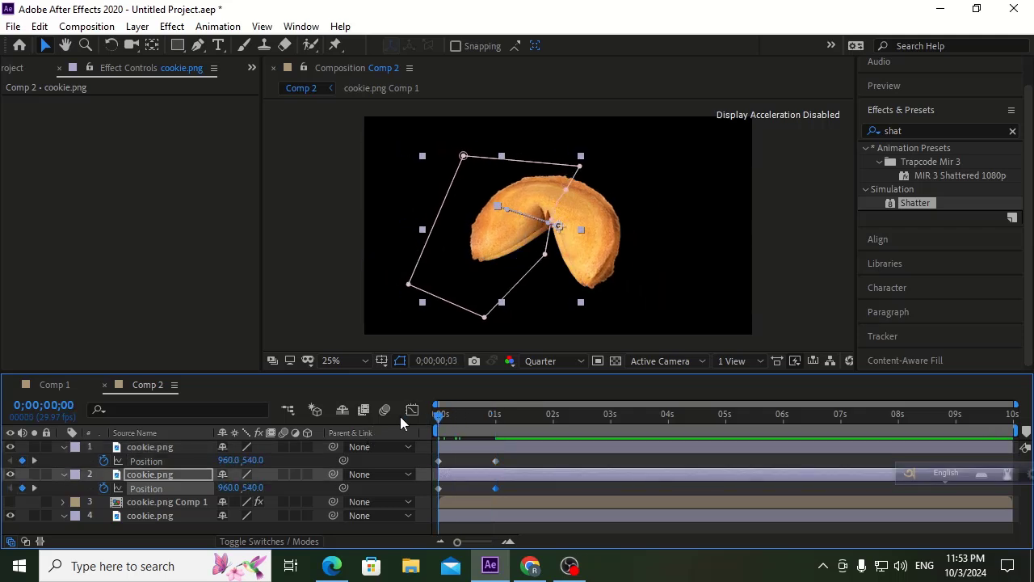
left_click(9, 515)
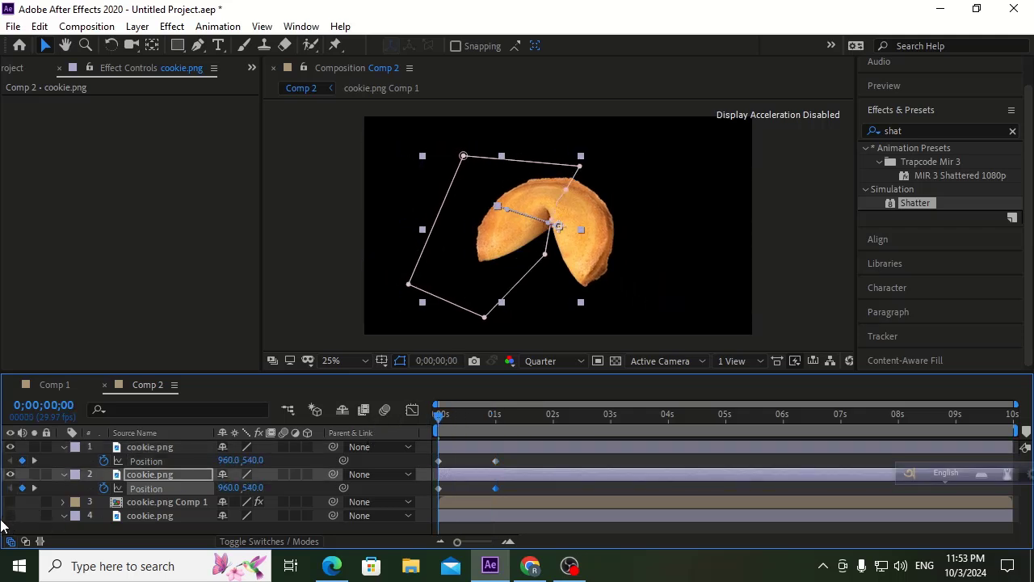
key("space")
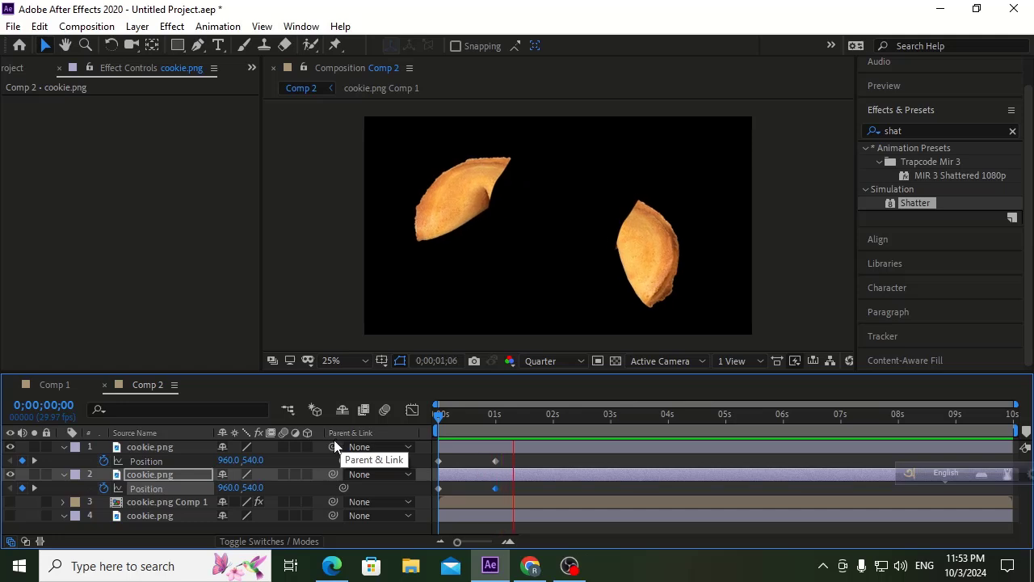
key("space")
Apply Easy Ease to all Position keyframes of the layer 1 and 2 cookie halves.
left_click(516, 462)
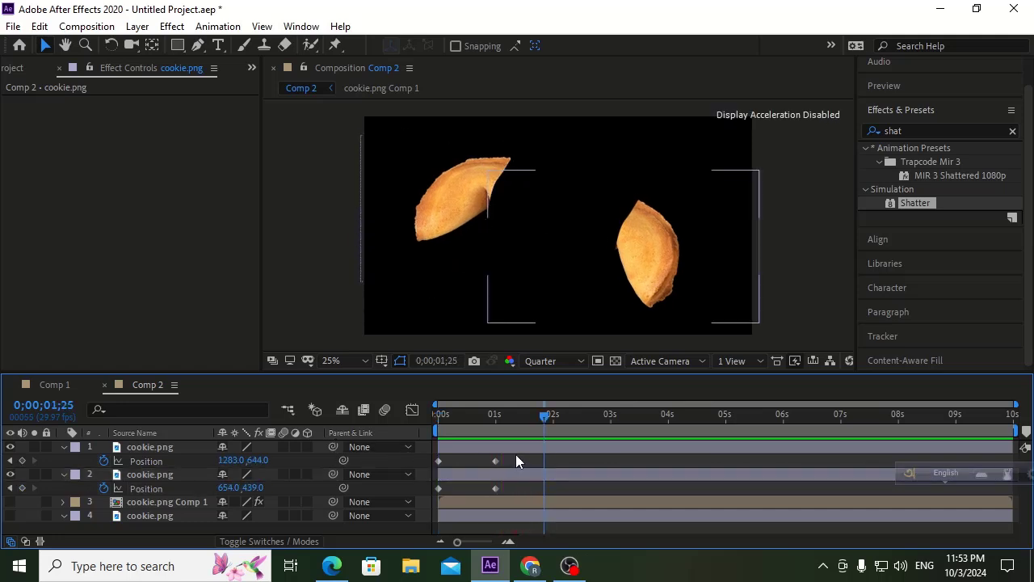
left_click_drag(515, 454, 421, 497)
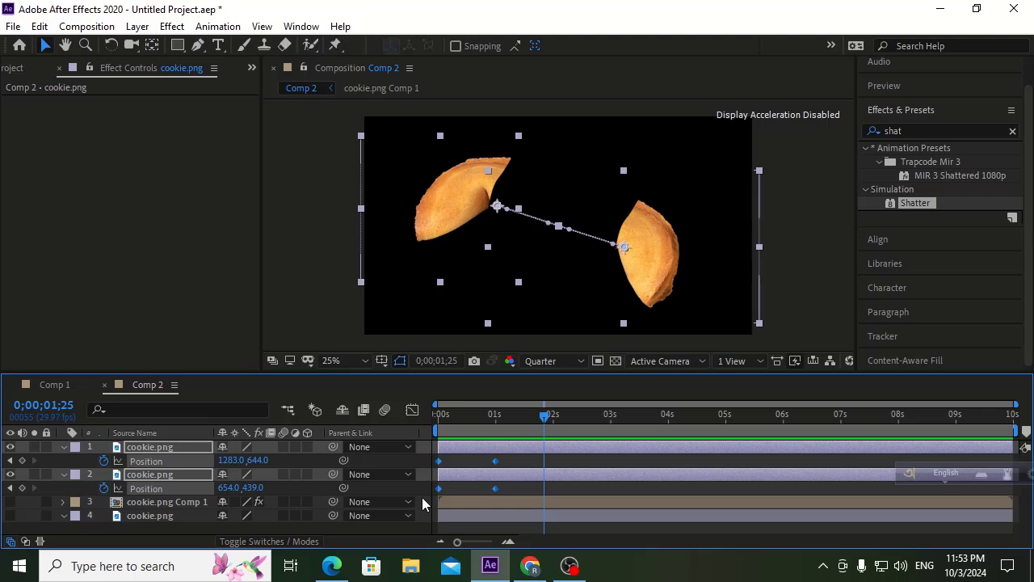
key("F9")
right_click(496, 466)
mouse_move(610, 451)
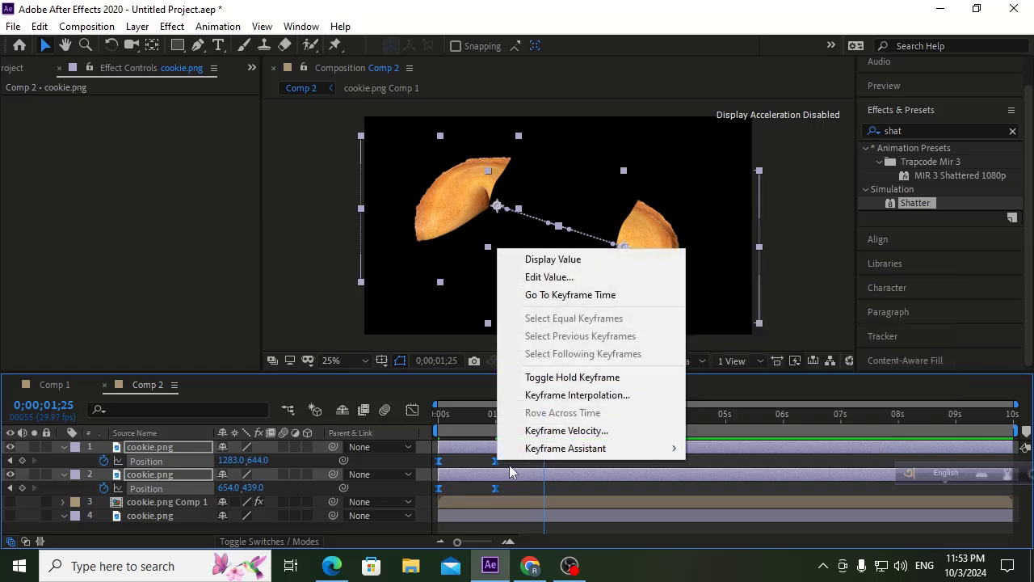
mouse_move(553, 457)
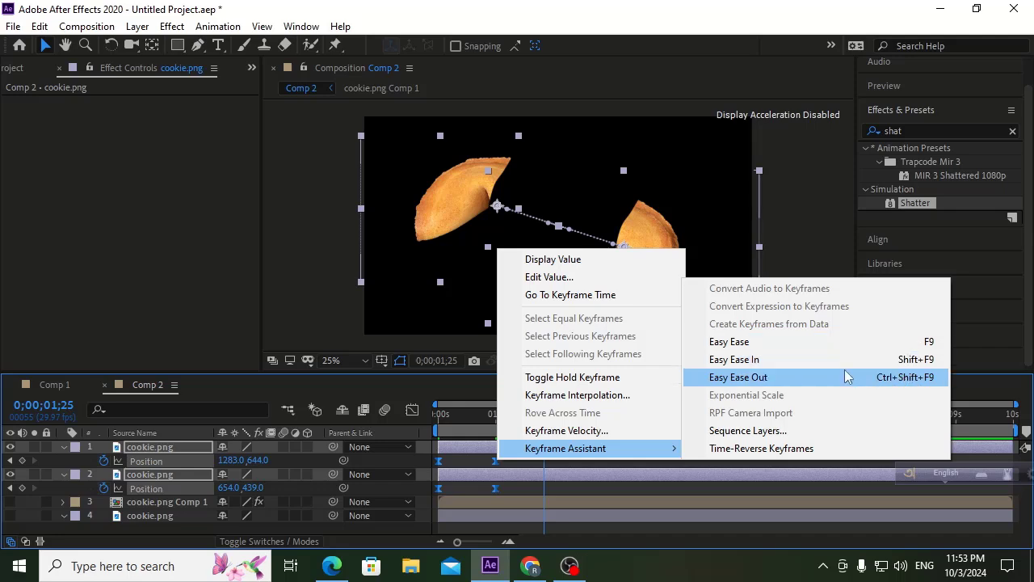
Display the speed graph for the Position keyframes of both cookie halves in the Graph Editor.
left_click(414, 408)
left_click(414, 409)
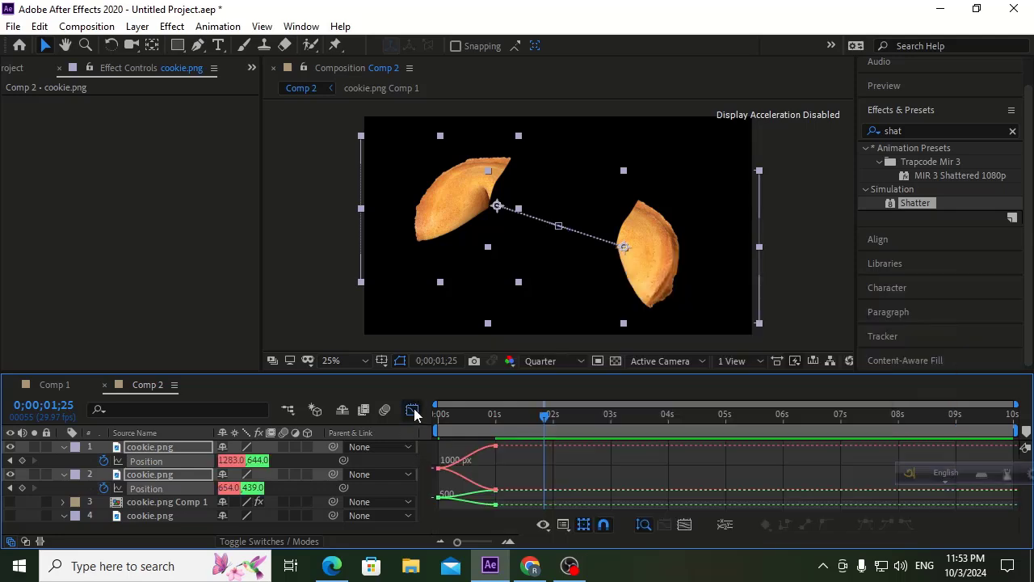
right_click(483, 461)
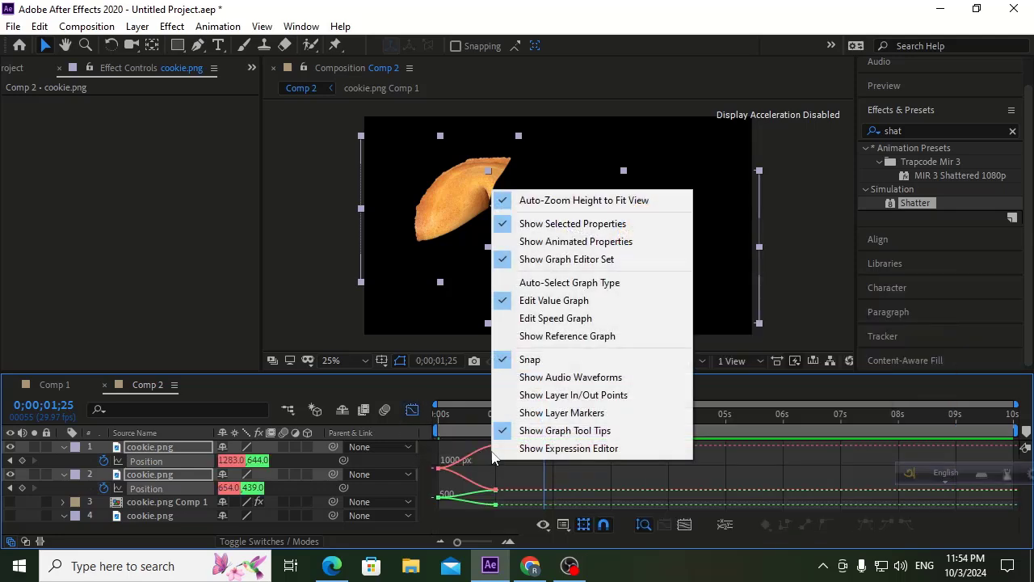
left_click(532, 319)
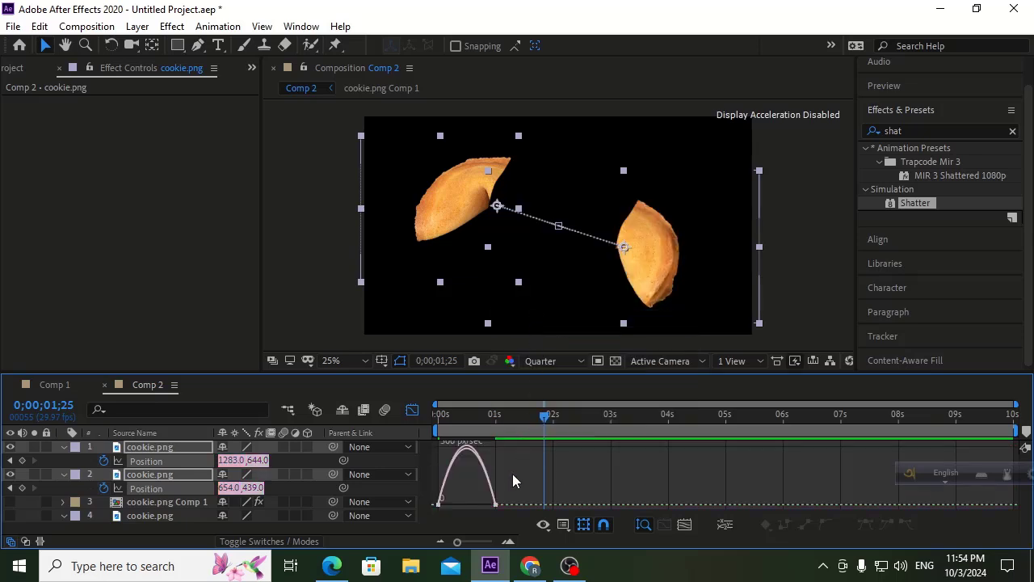
Set the incoming velocity influence of both halves' 1-second Position keyframes to 95% and return to the layer bar view.
left_click_drag(520, 477, 440, 506)
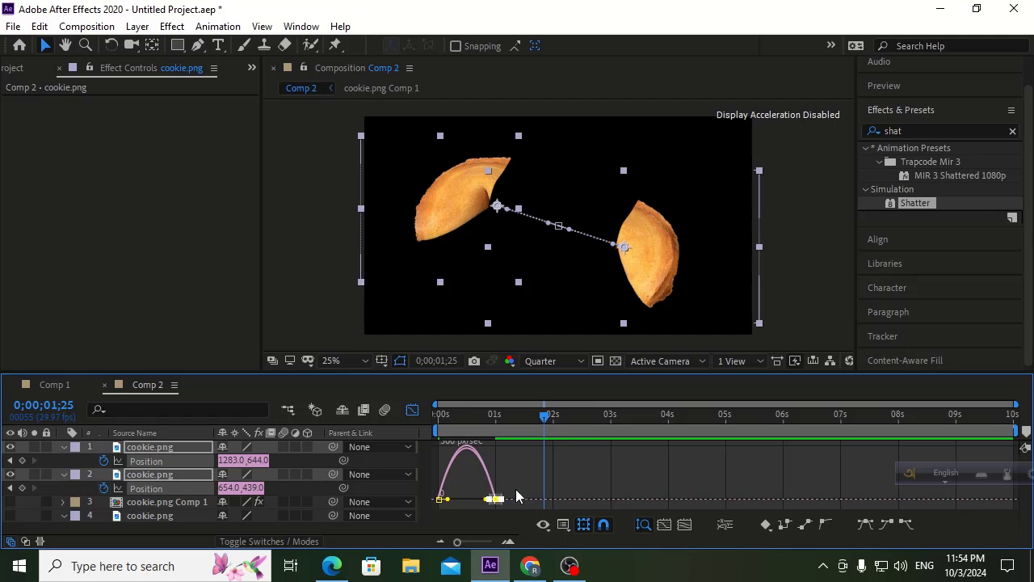
right_click(495, 499)
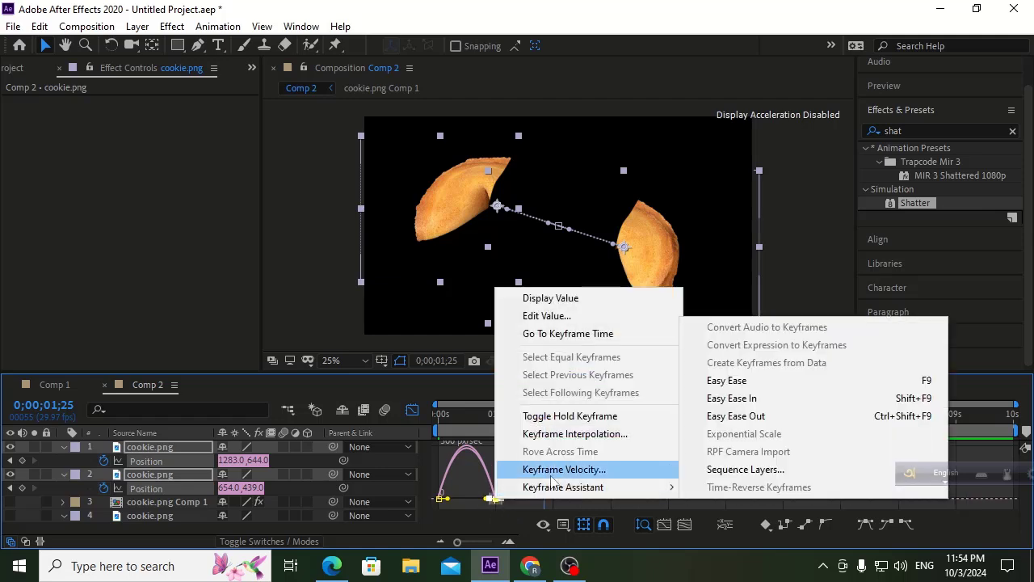
mouse_move(521, 488)
left_click(495, 503)
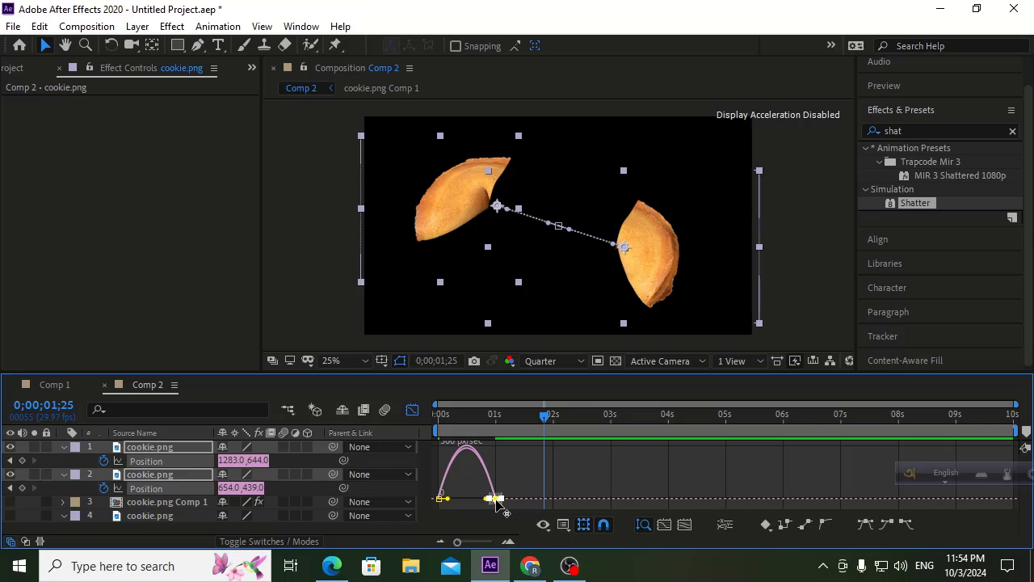
right_click(495, 499)
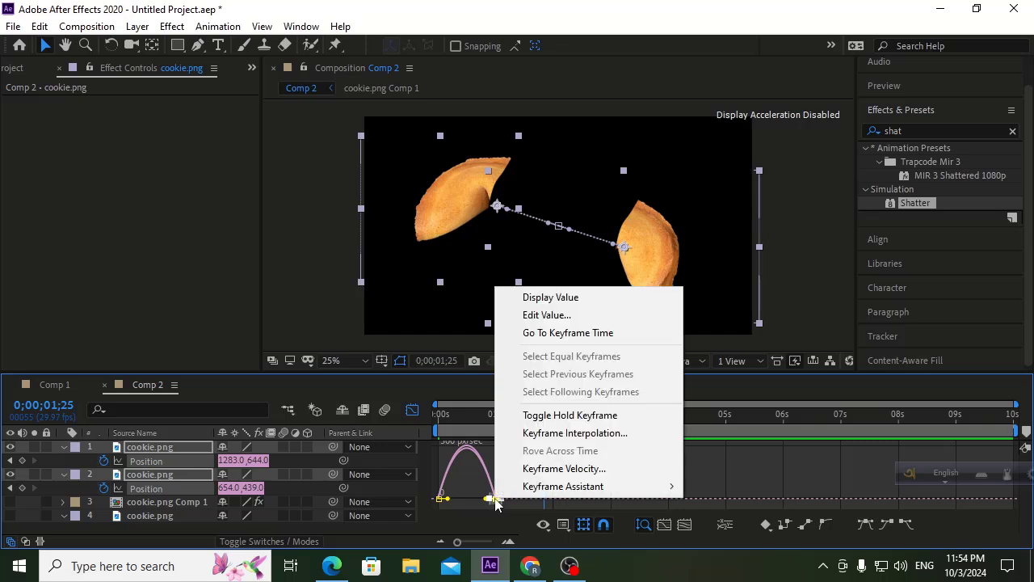
left_click(547, 471)
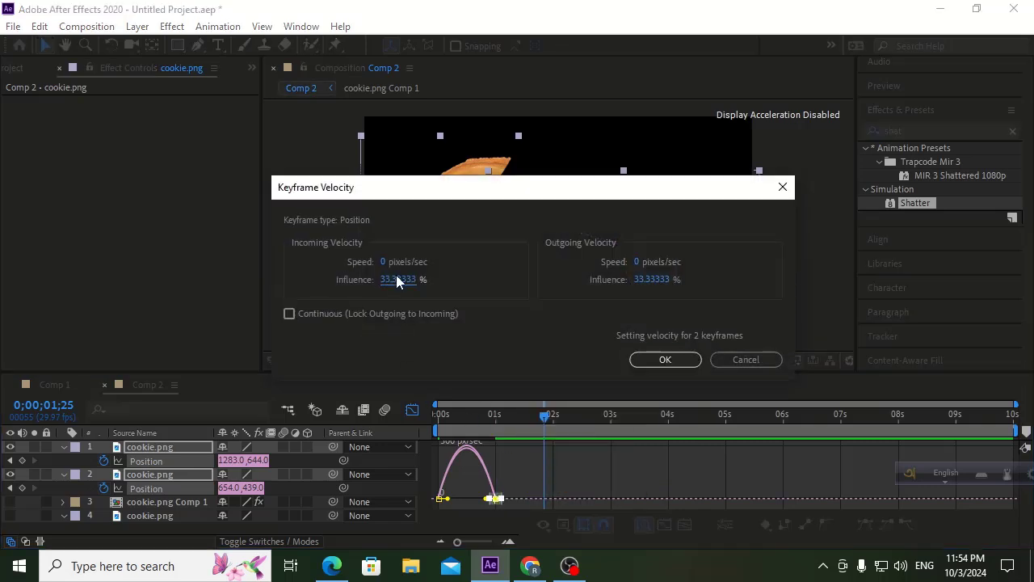
left_click(397, 278)
type("9")
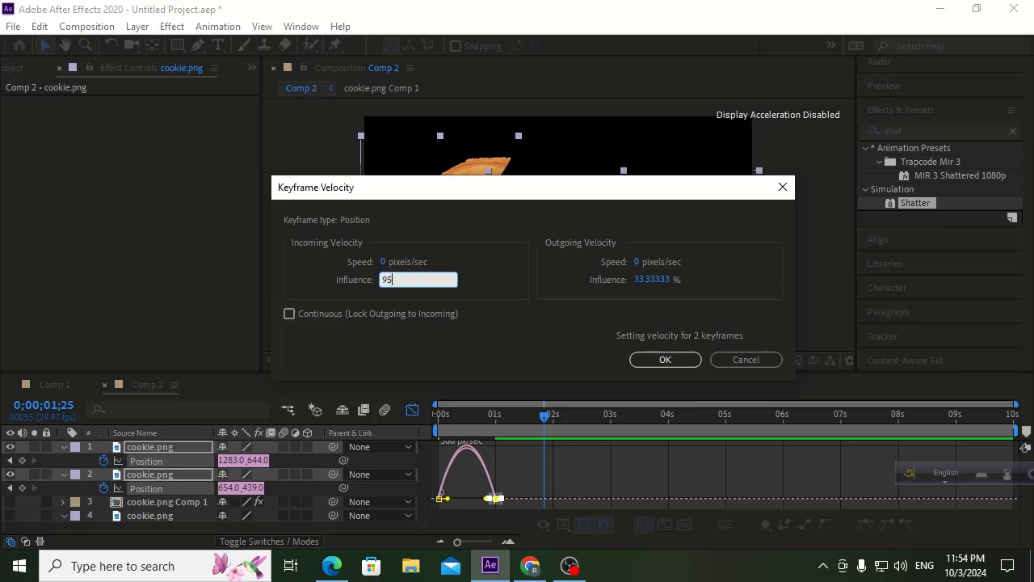
type("5")
left_click(691, 360)
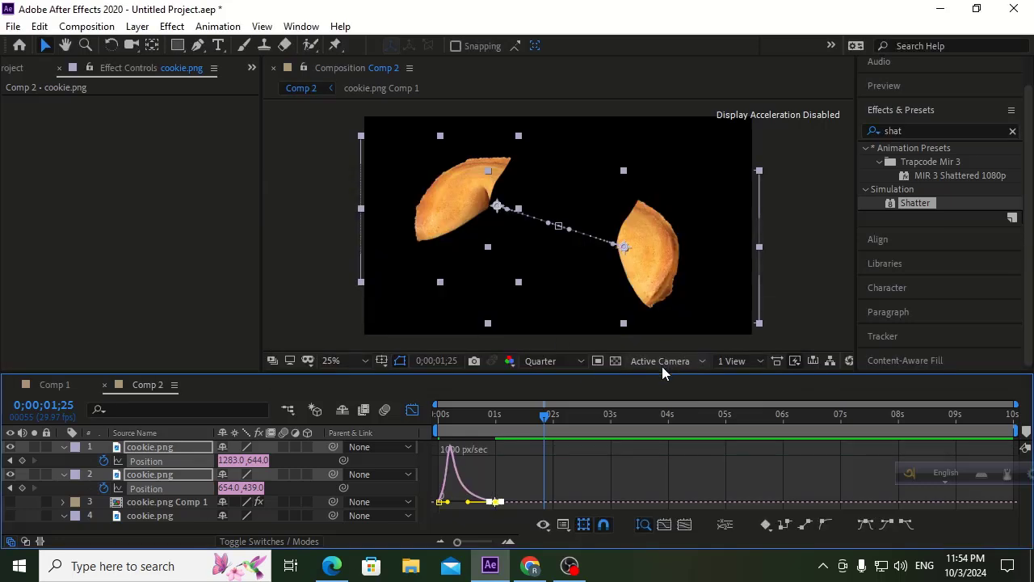
left_click(413, 410)
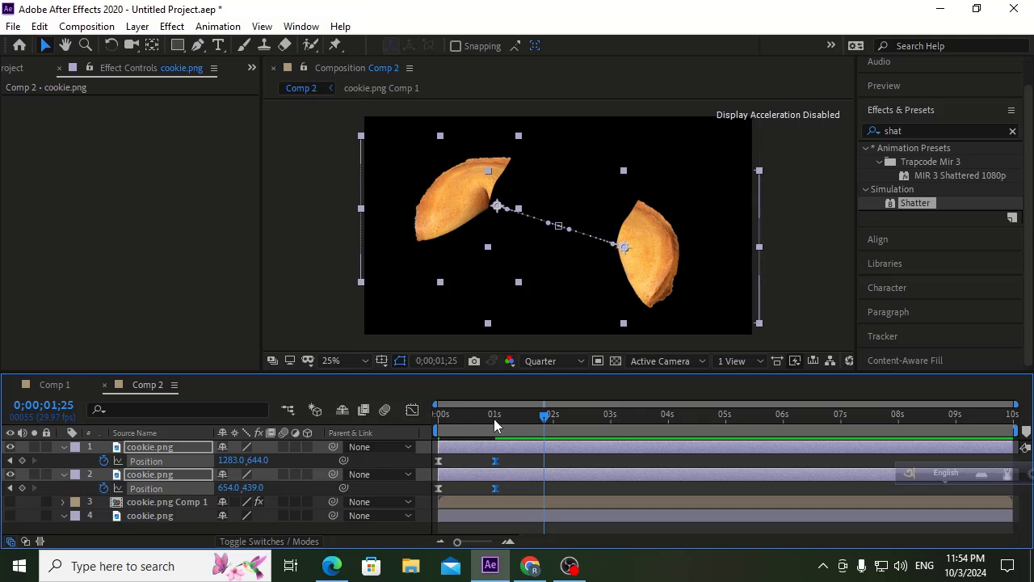
Preview the eased split from the first frame, make layer 3 visible and replay, stopping at 0;00;00;08.
key("Home")
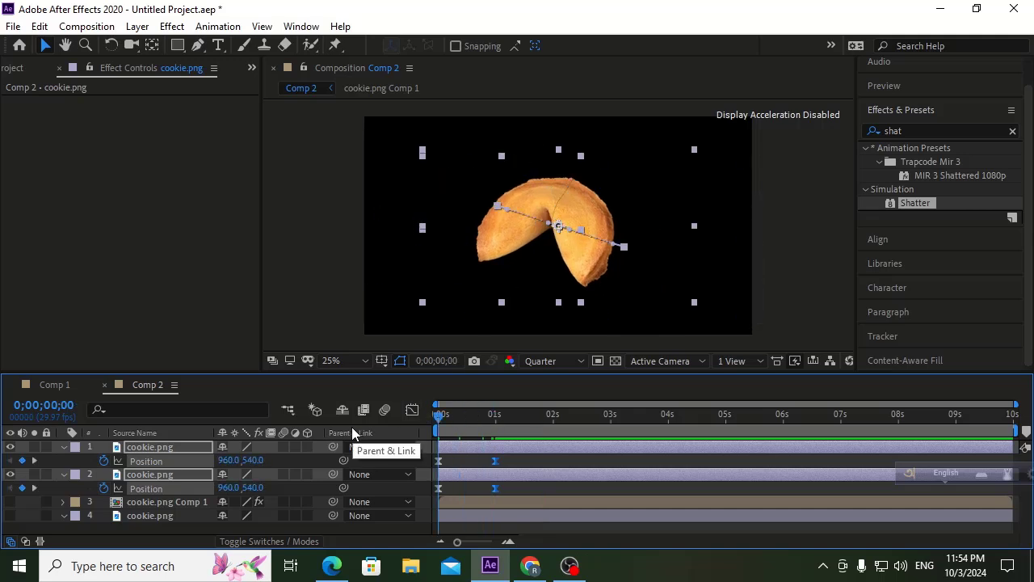
key("space")
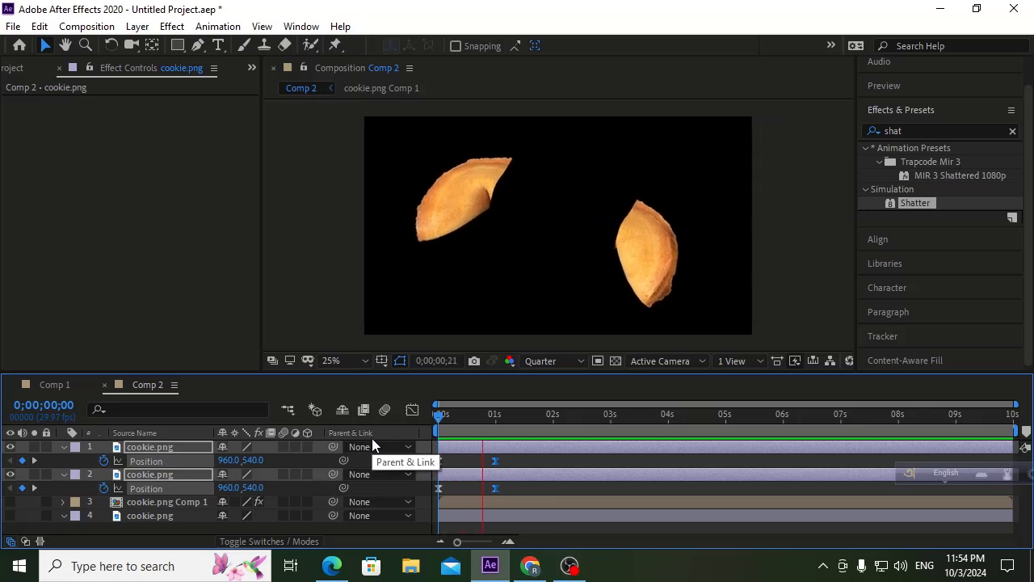
key("space")
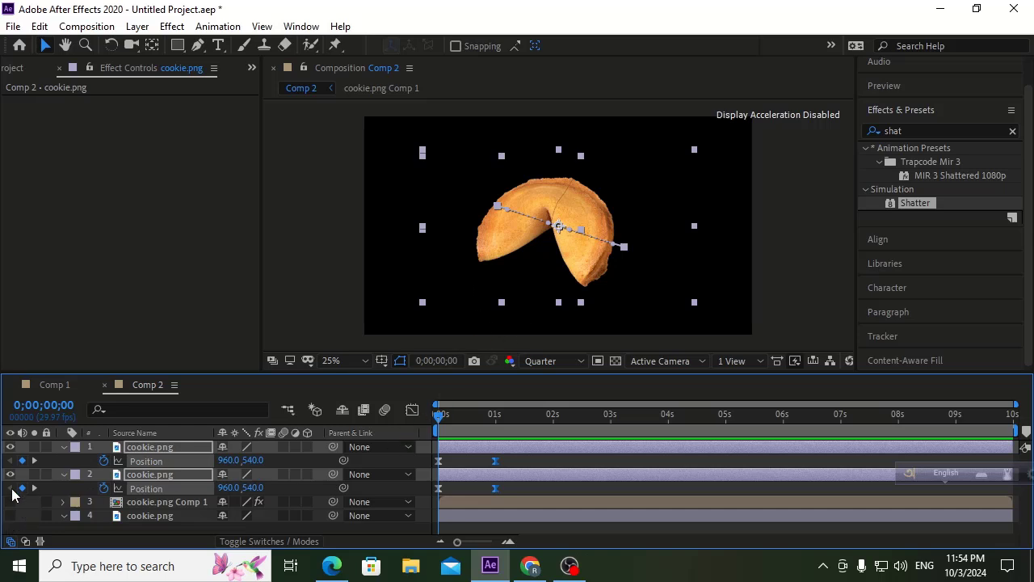
key("space")
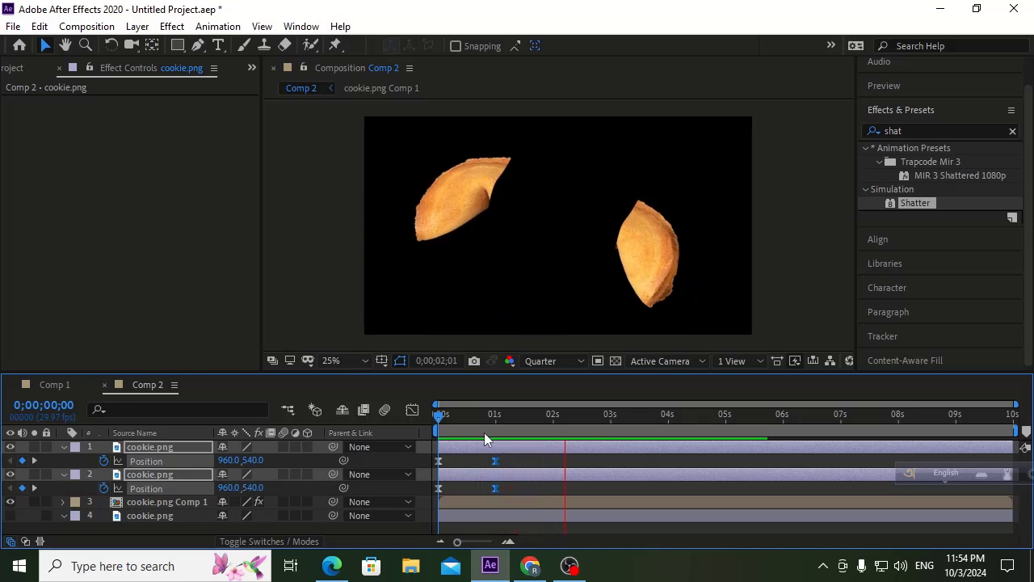
left_click_drag(484, 422, 456, 419)
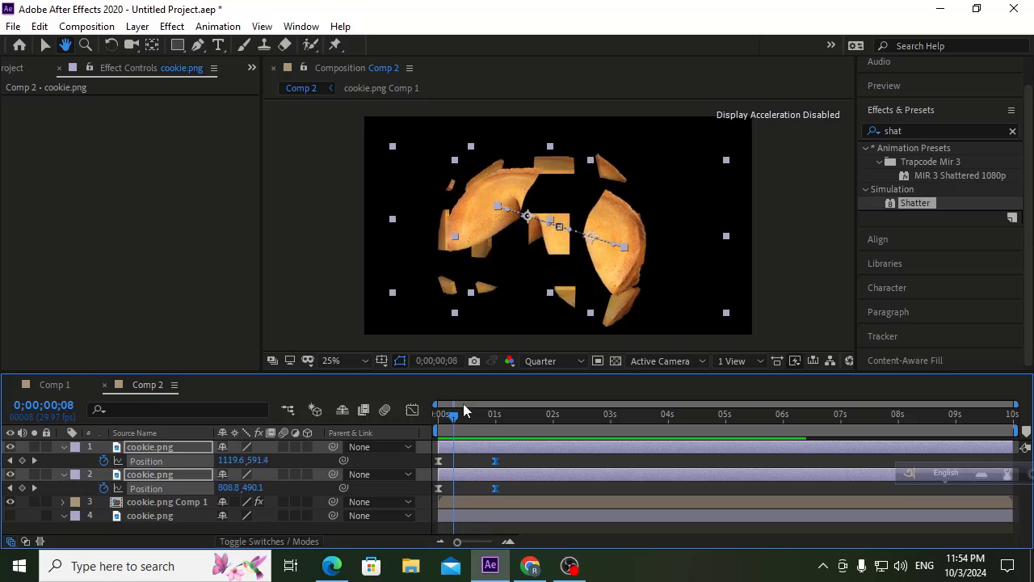
Set the Shatter effect's Repetitions on the layer 3 cookie.png Comp 1 to 96.
left_click(45, 45)
left_click(143, 501)
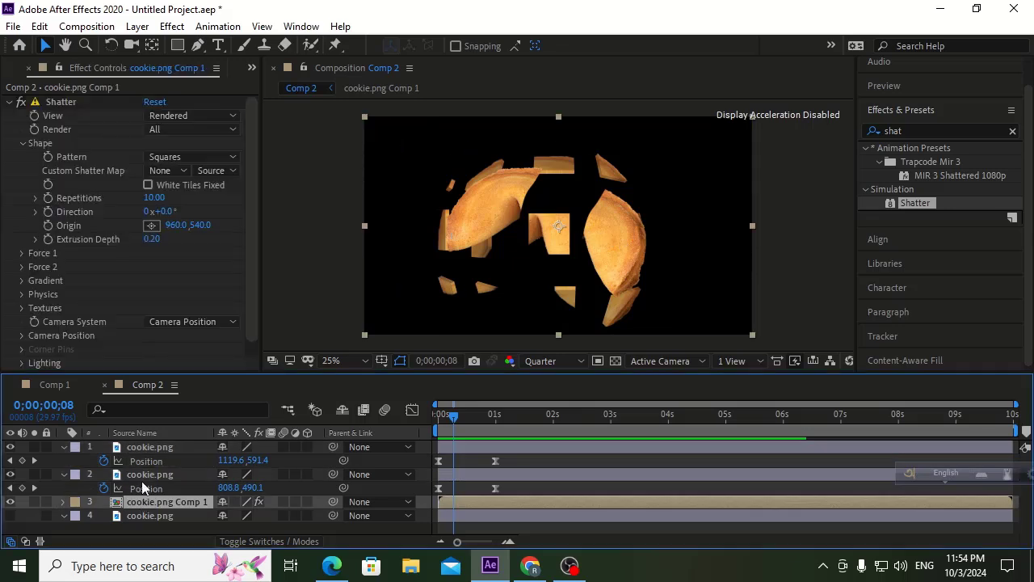
left_click(23, 253)
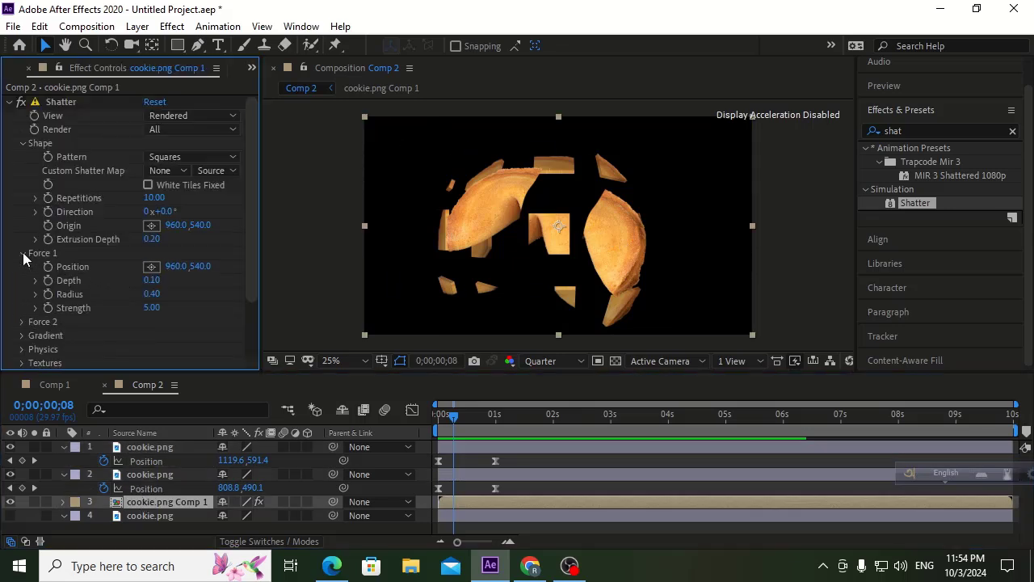
left_click(23, 253)
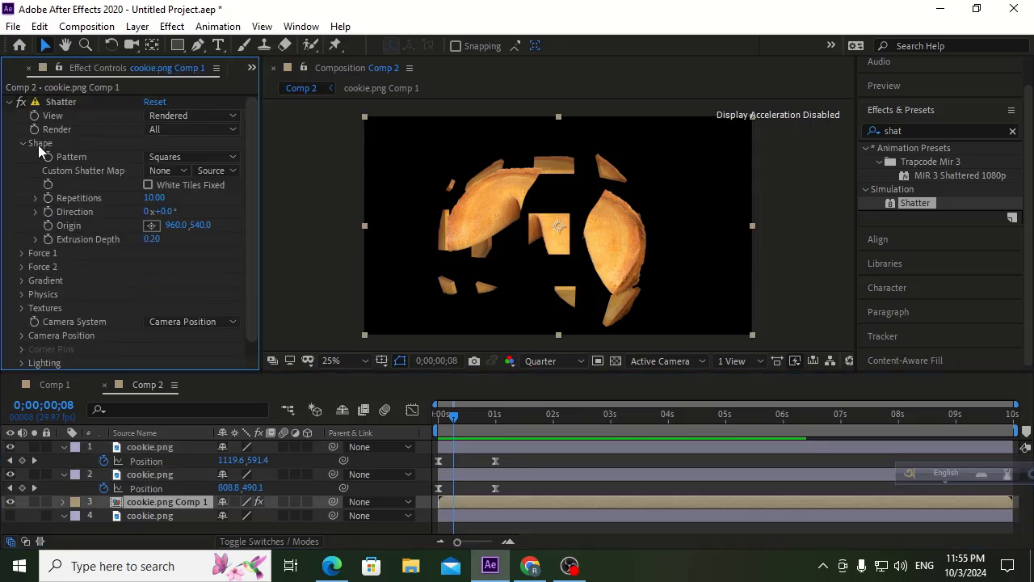
left_click(176, 157)
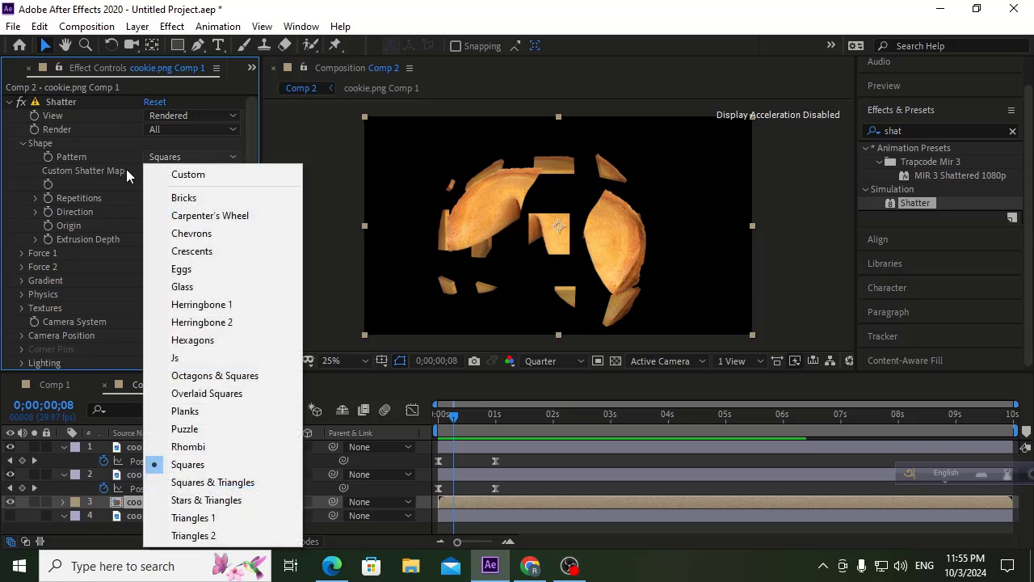
left_click(127, 177)
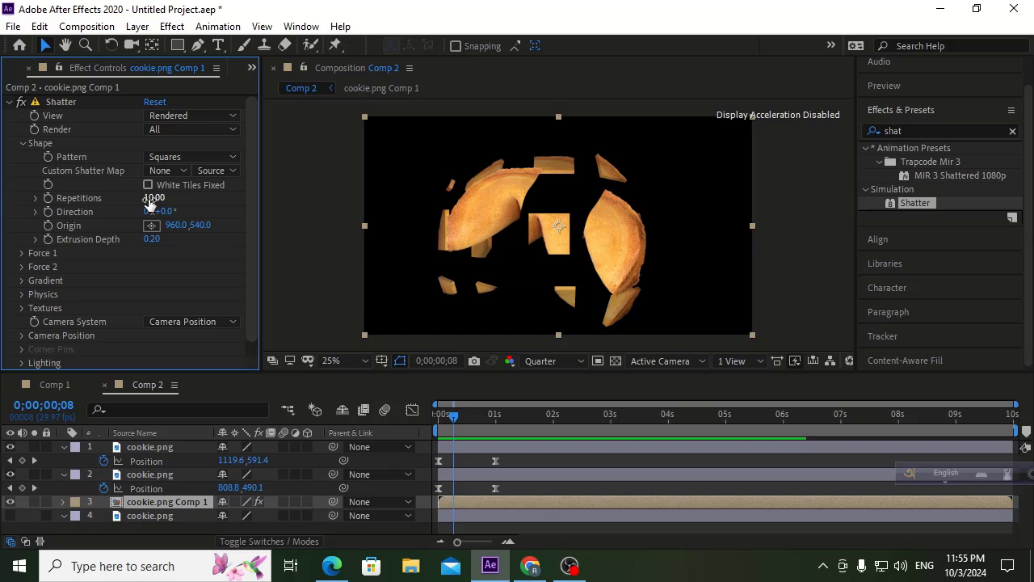
left_click_drag(151, 204, 820, 175)
Preview the split with the finer Shatter debris several times from the first frame.
left_click_drag(467, 420, 386, 428)
key("space")
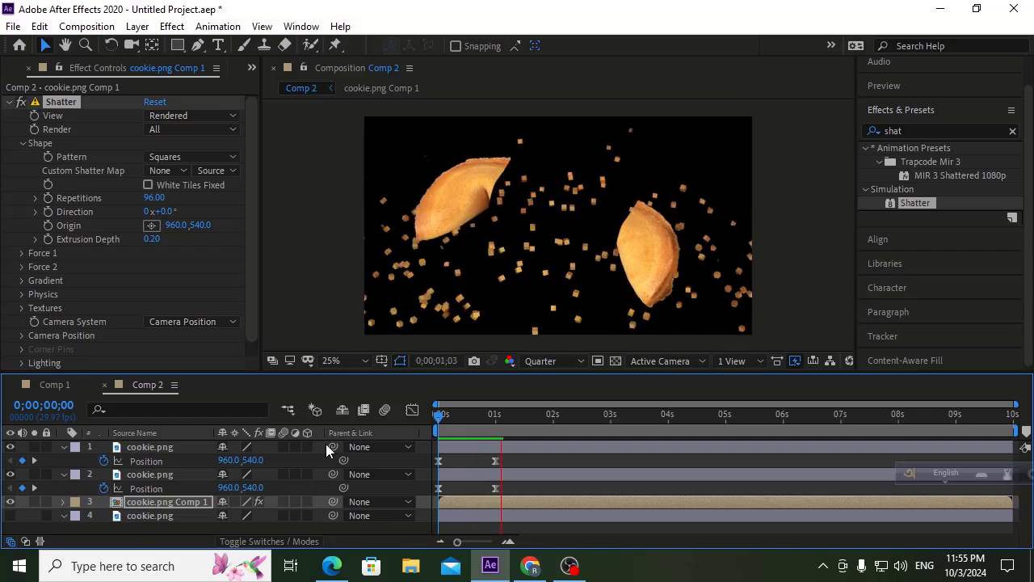
key("space")
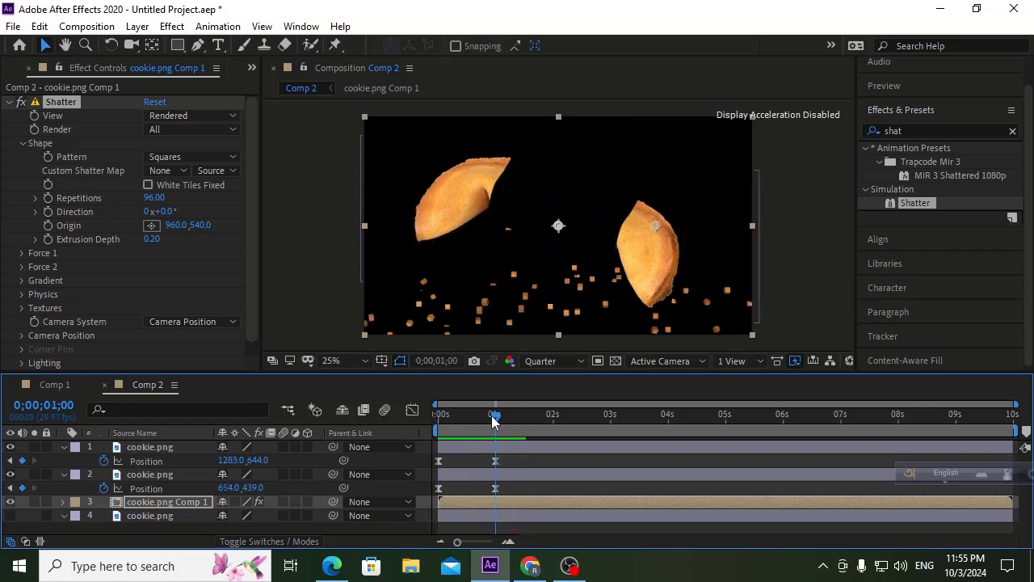
key("space")
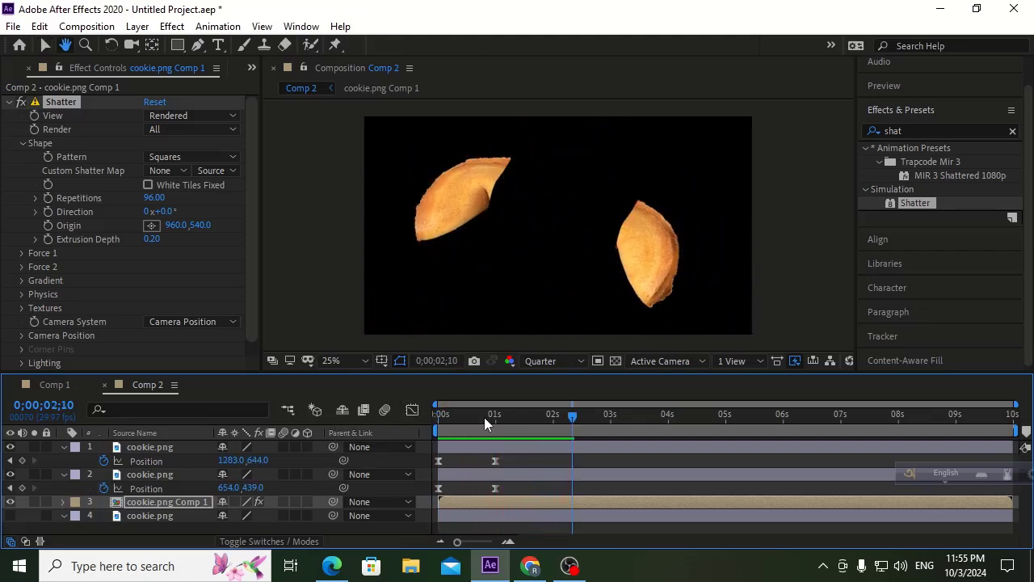
key("space")
key("space")
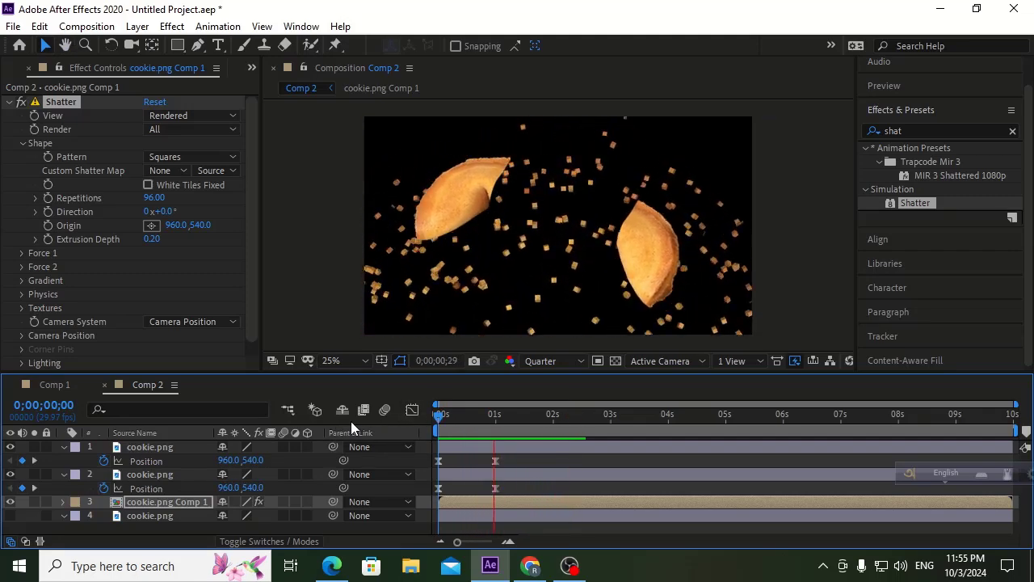
key("space")
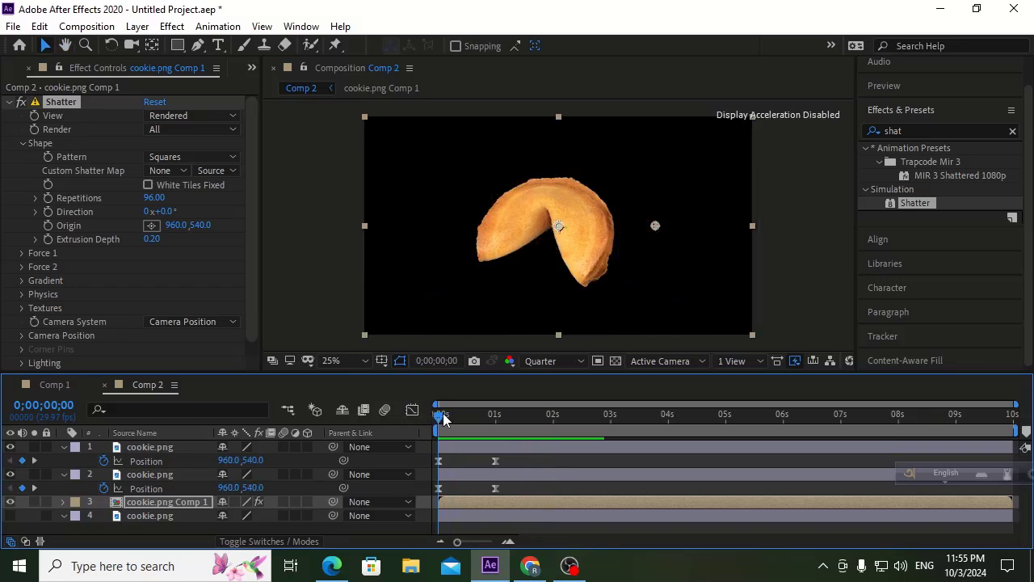
key("space")
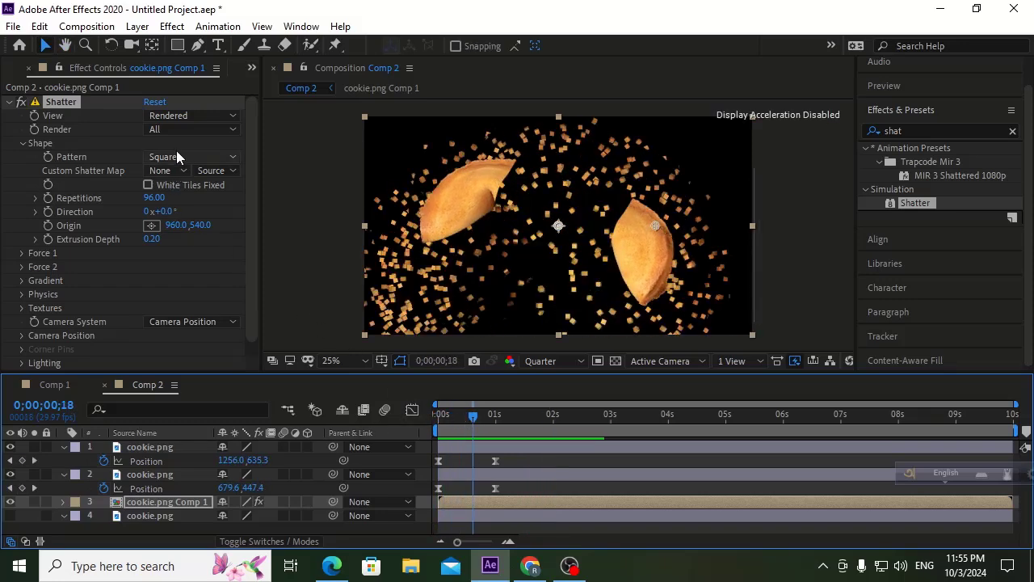
Change the Shatter pattern to Squares & Triangles and preview the split from the first frame.
left_click(182, 158)
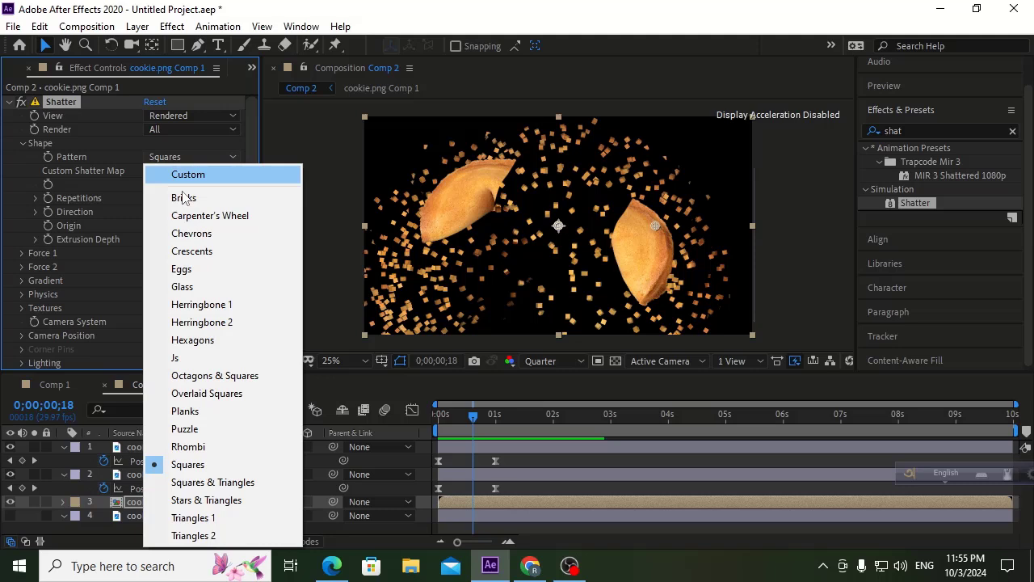
left_click(204, 484)
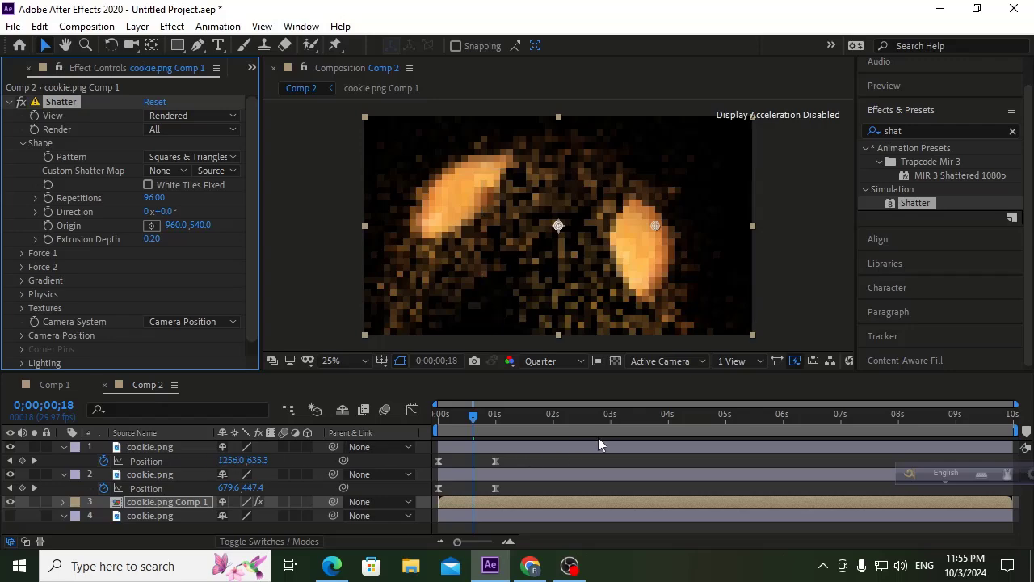
key("Home")
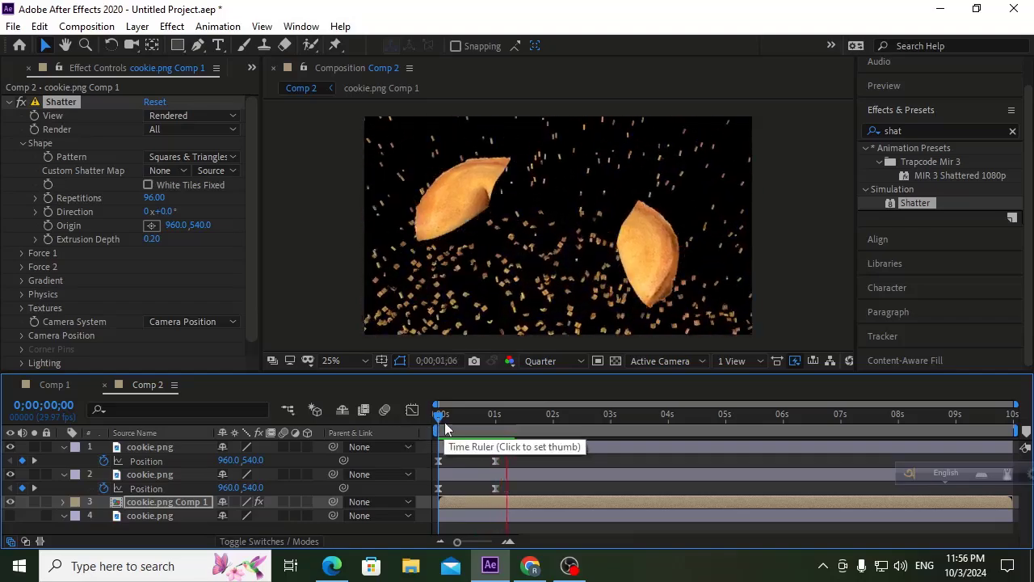
key("space")
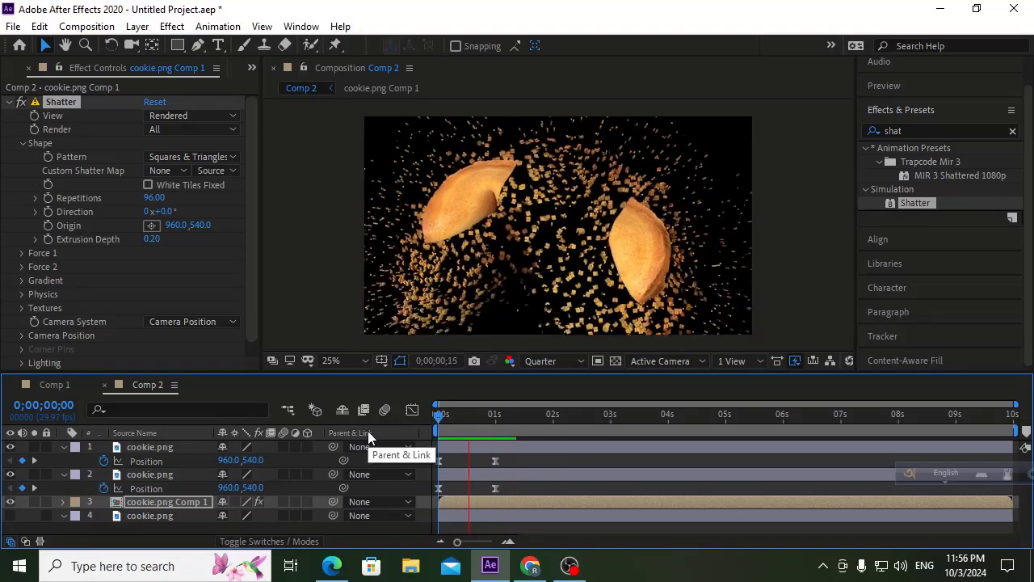
key("space")
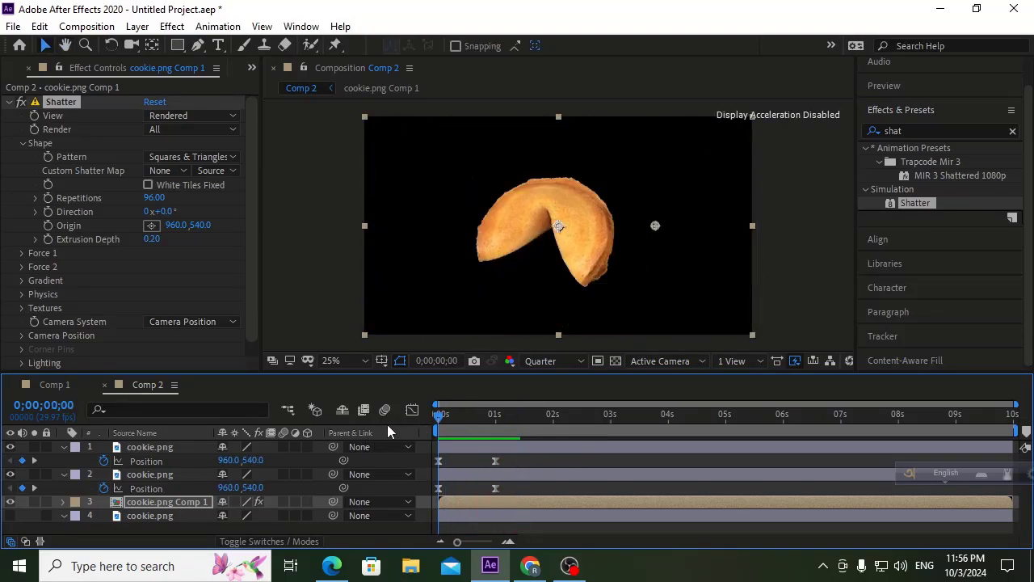
key("space")
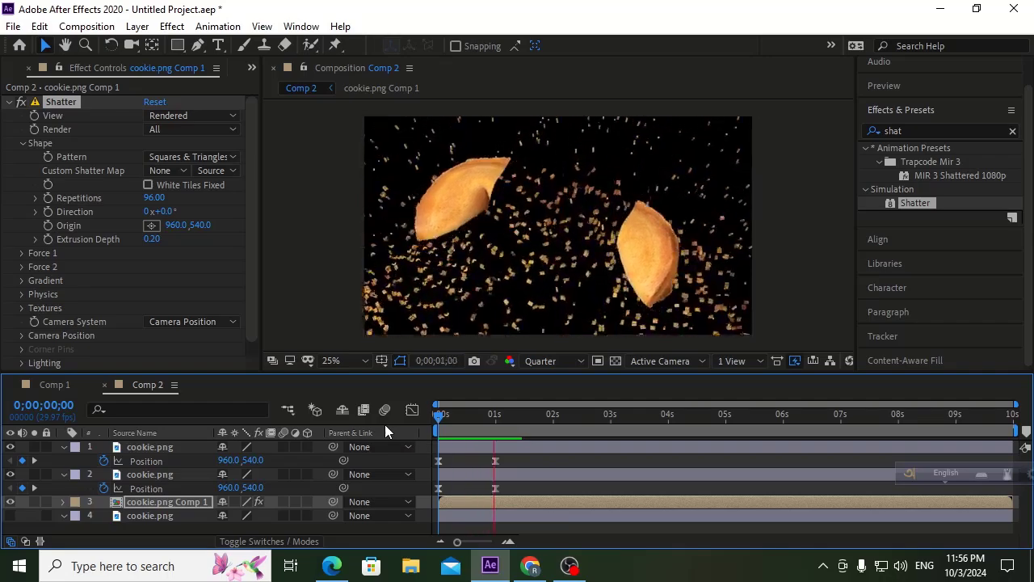
key("space")
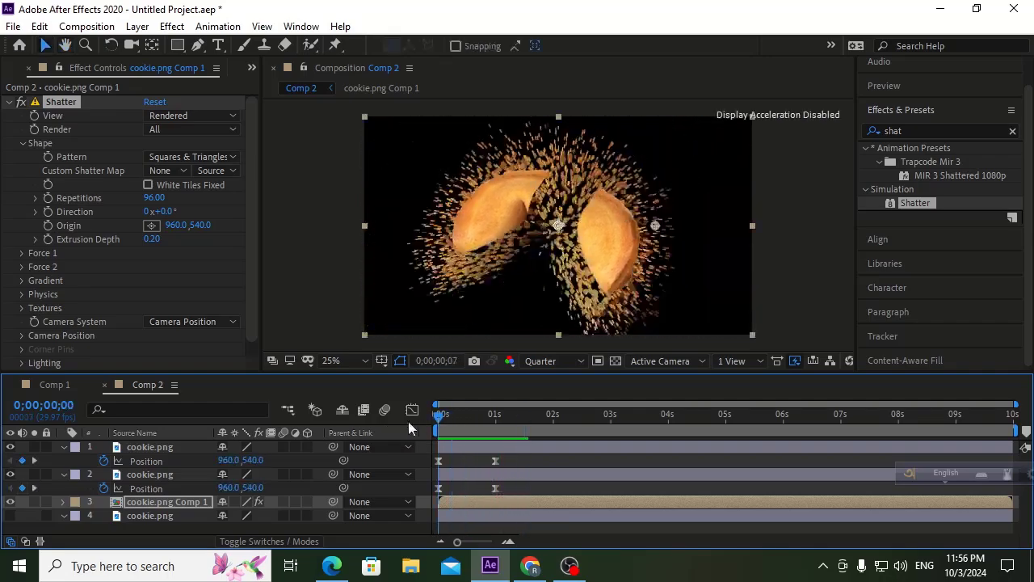
key("space")
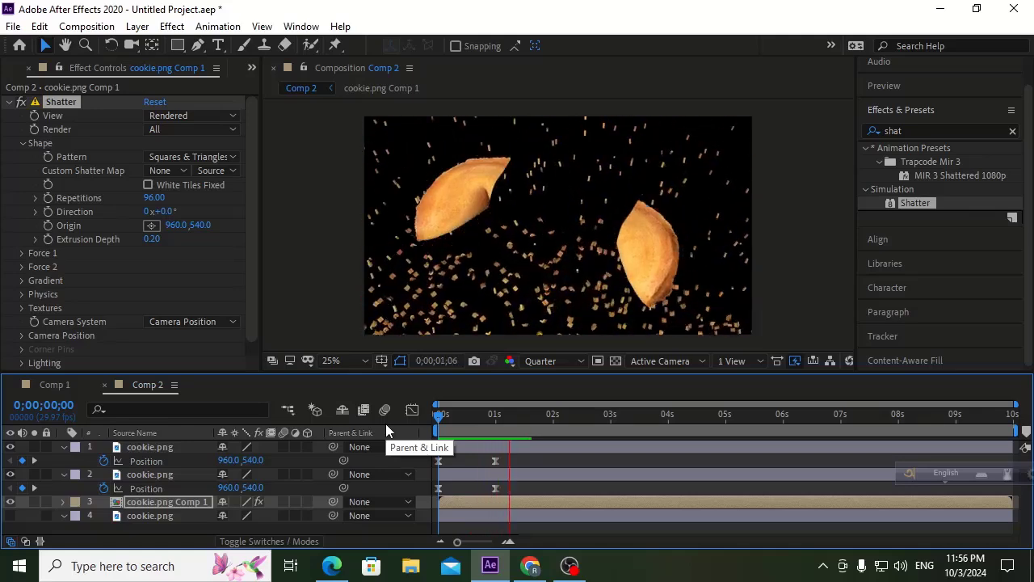
Stop the preview, return to the first frame and add a new shape layer to Comp 2.
key("space")
left_click_drag(458, 414, 428, 418)
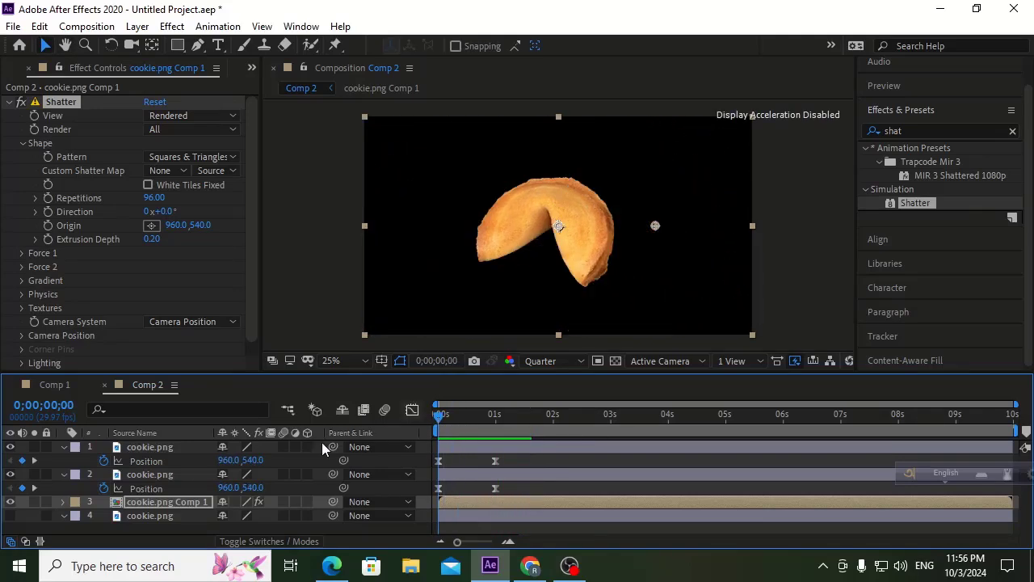
left_click(270, 441)
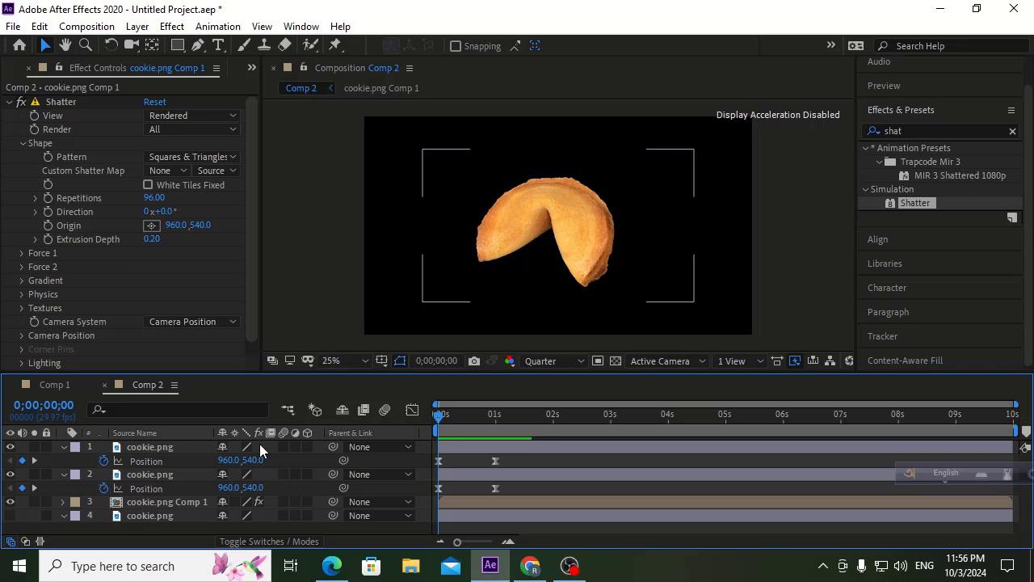
right_click(265, 446)
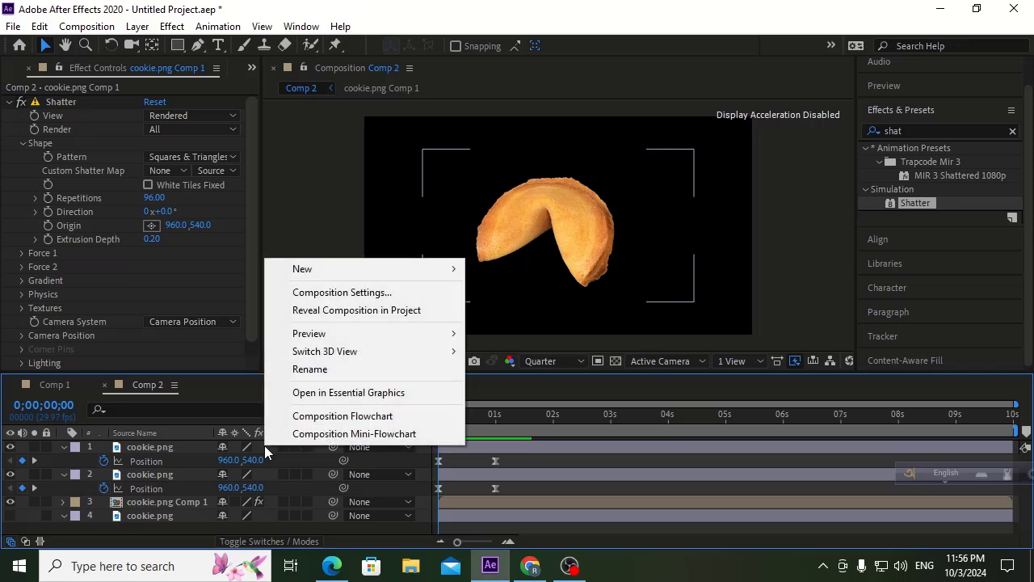
mouse_move(415, 268)
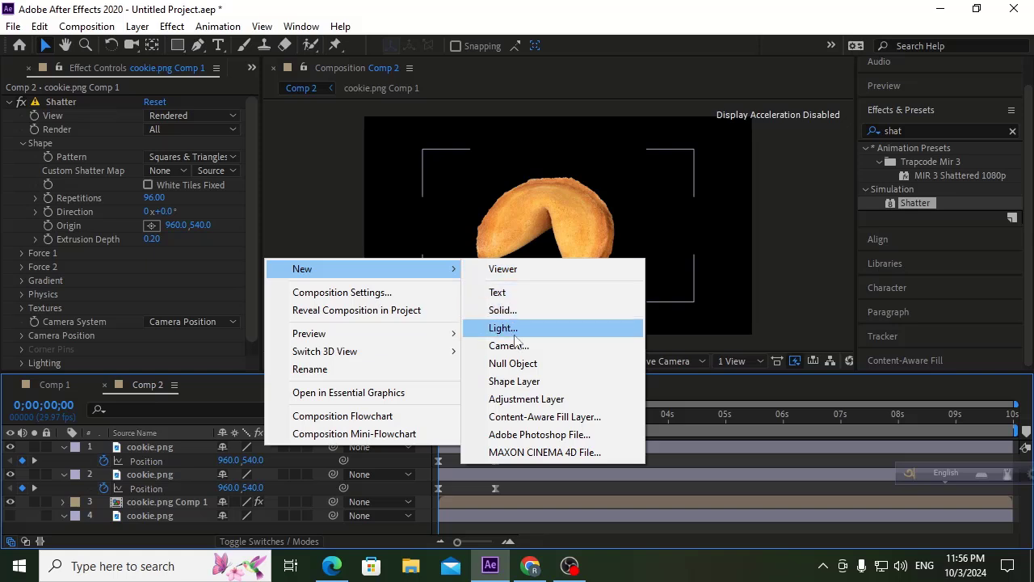
left_click(492, 381)
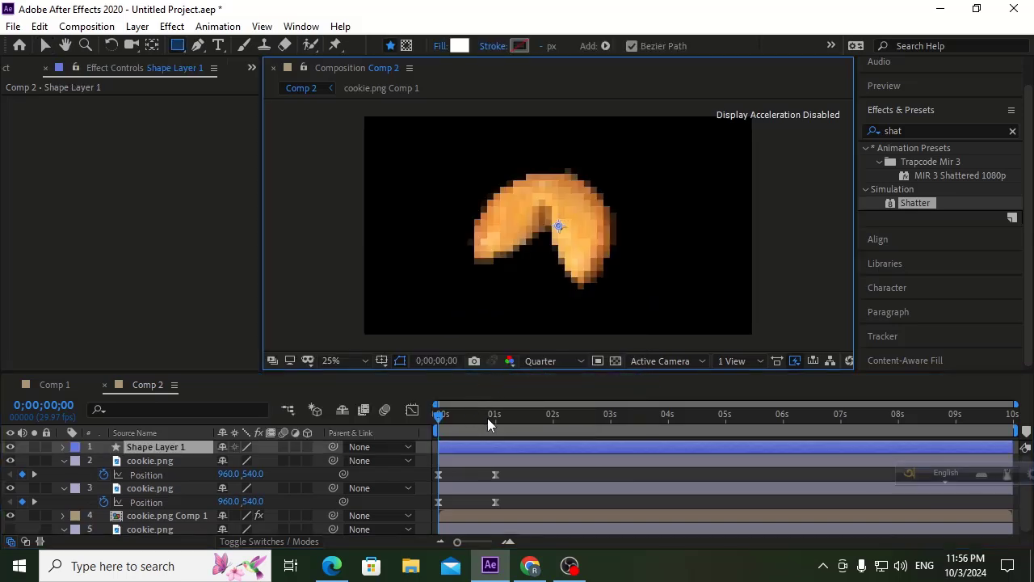
At 0;00;02;24, draw a white rectangle on Shape Layer 1 spanning the gap between the two cookie halves.
left_click(475, 472)
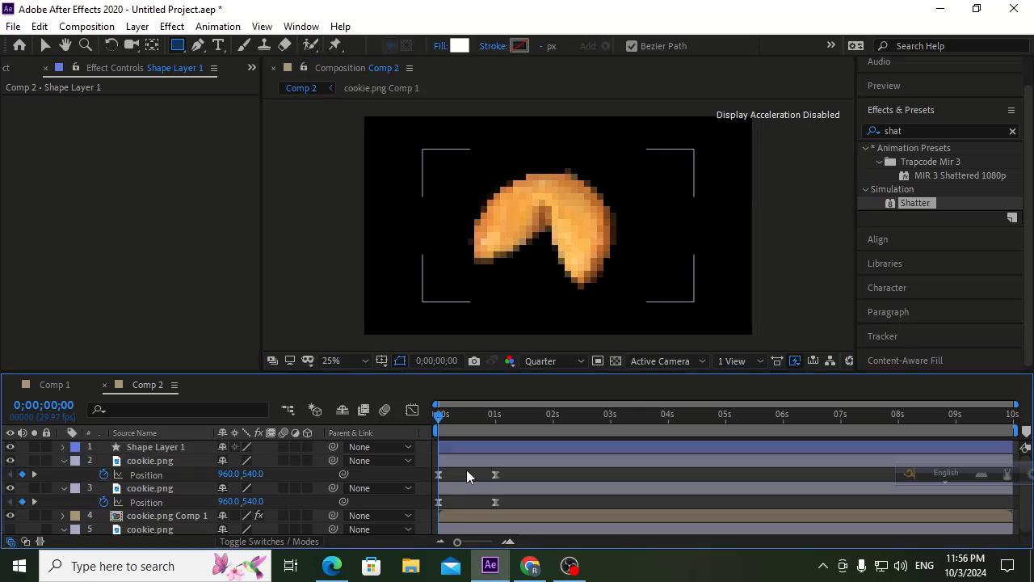
left_click(161, 446)
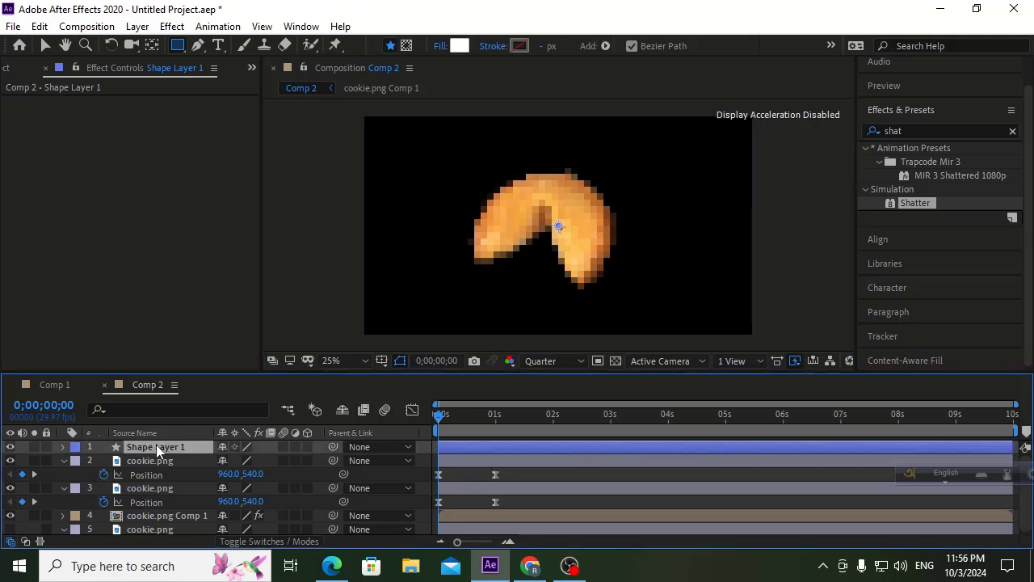
left_click_drag(459, 416, 600, 418)
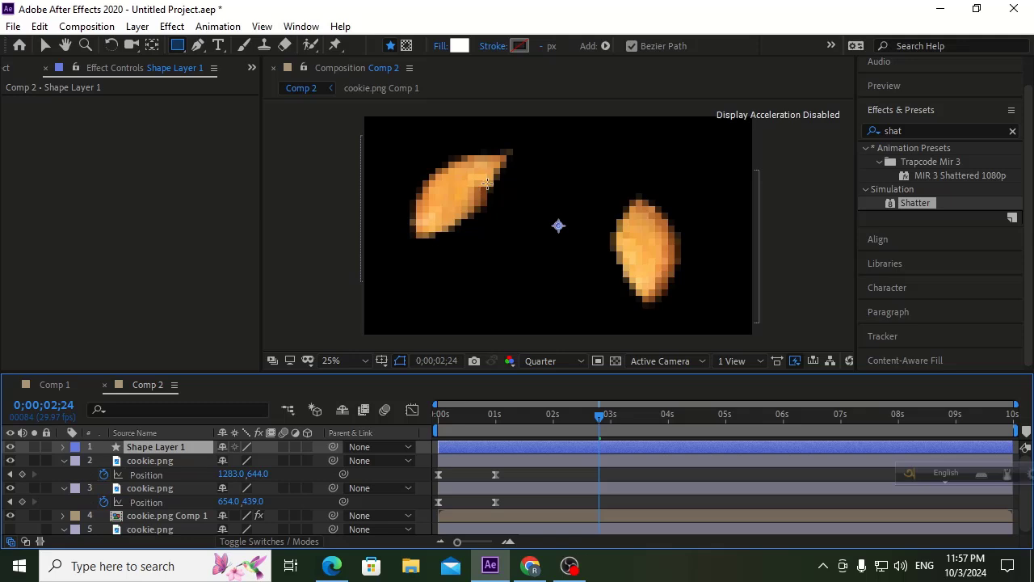
left_click_drag(436, 188, 666, 240)
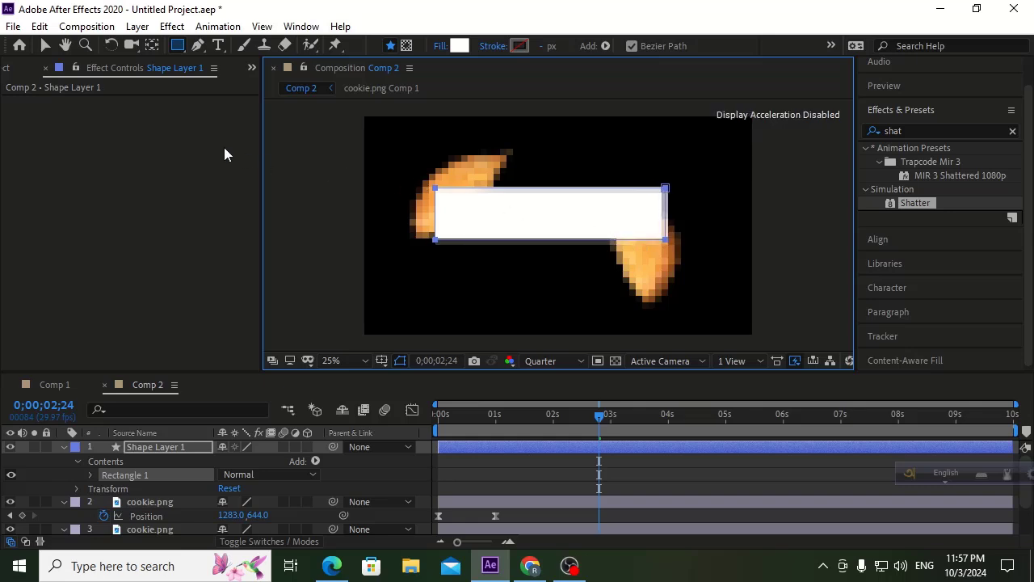
left_click(45, 46)
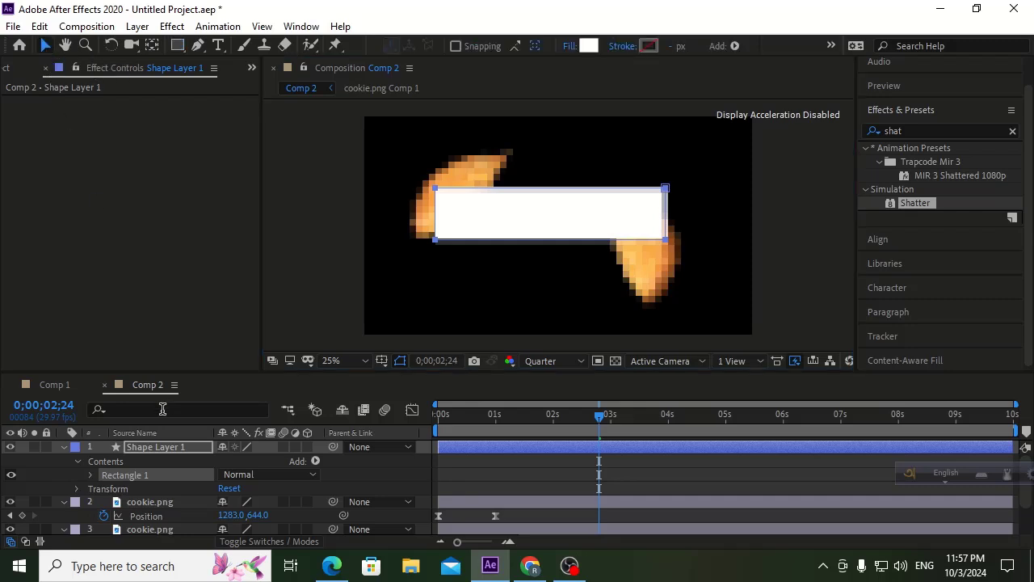
Rotate Shape Layer 1 by 16° to align the white strip with the separated cookie halves.
left_click(138, 447)
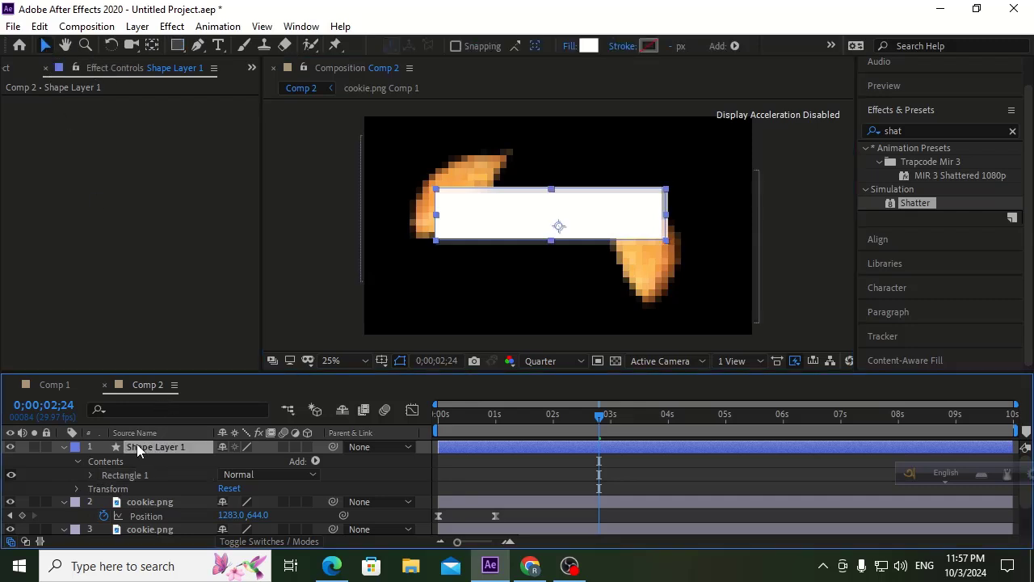
key("r")
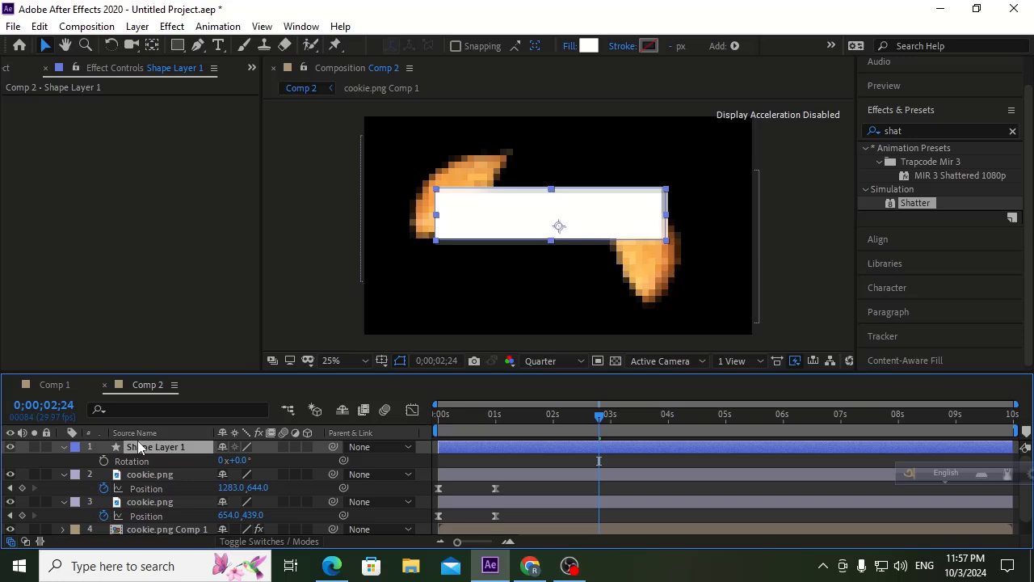
left_click(241, 461)
left_click(263, 462)
left_click_drag(242, 461, 252, 460)
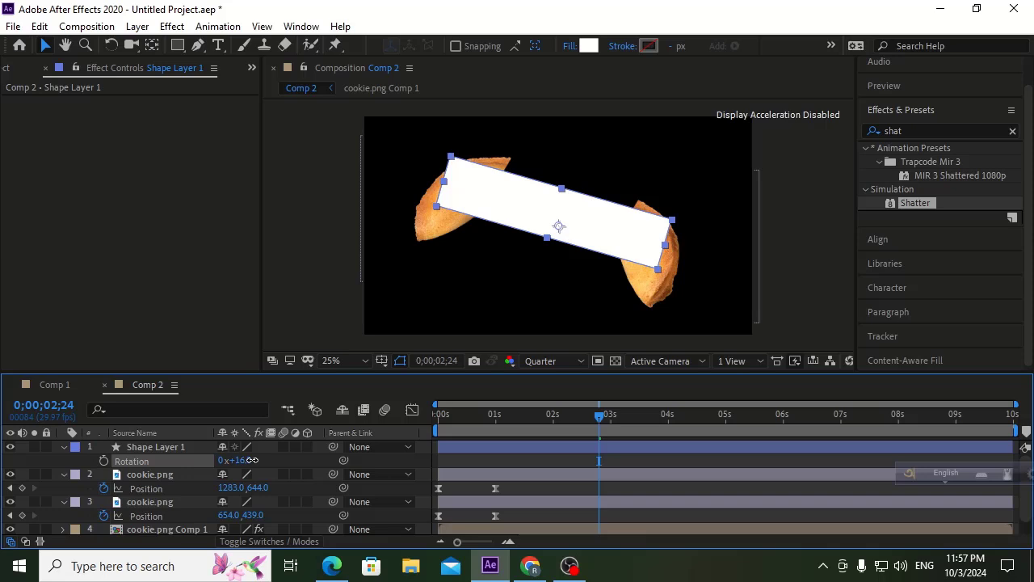
left_click_drag(253, 460, 252, 460)
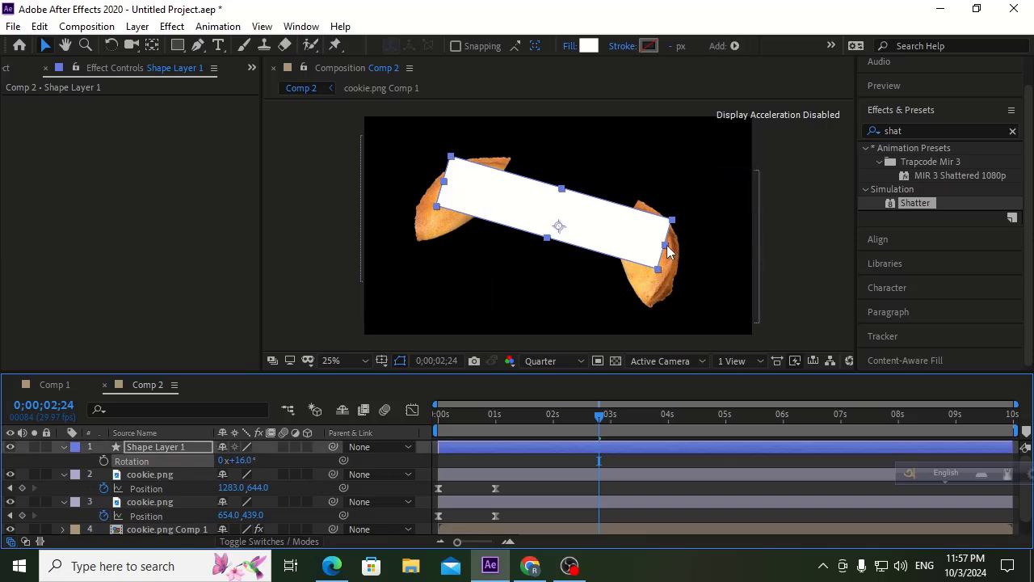
Narrow the white strip to about 82% of its width and place Shape Layer 1 beneath both cookie halves in the layer order.
left_click_drag(666, 246, 648, 251)
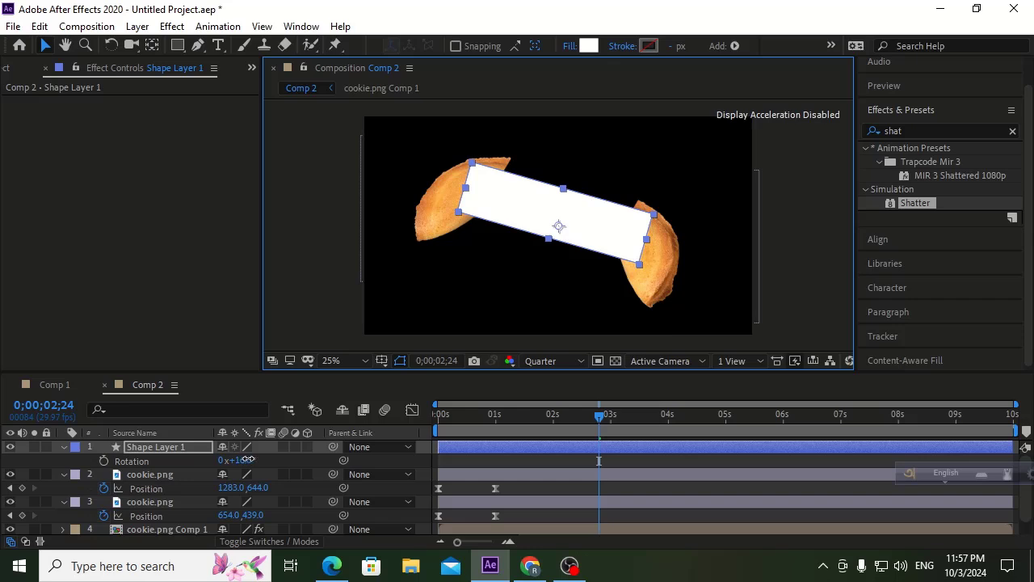
left_click_drag(248, 459, 232, 446)
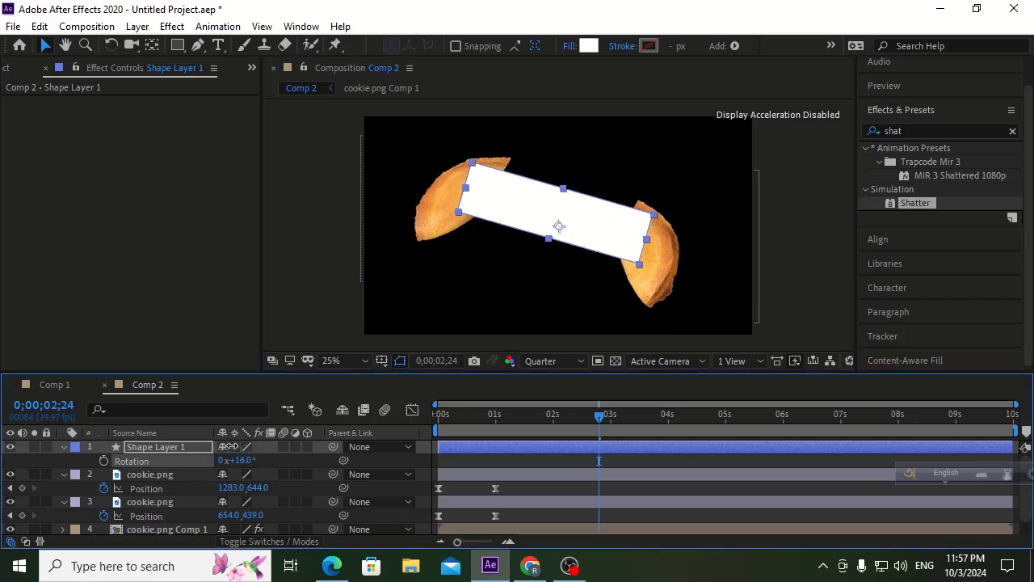
left_click(152, 449)
left_click_drag(154, 449, 146, 519)
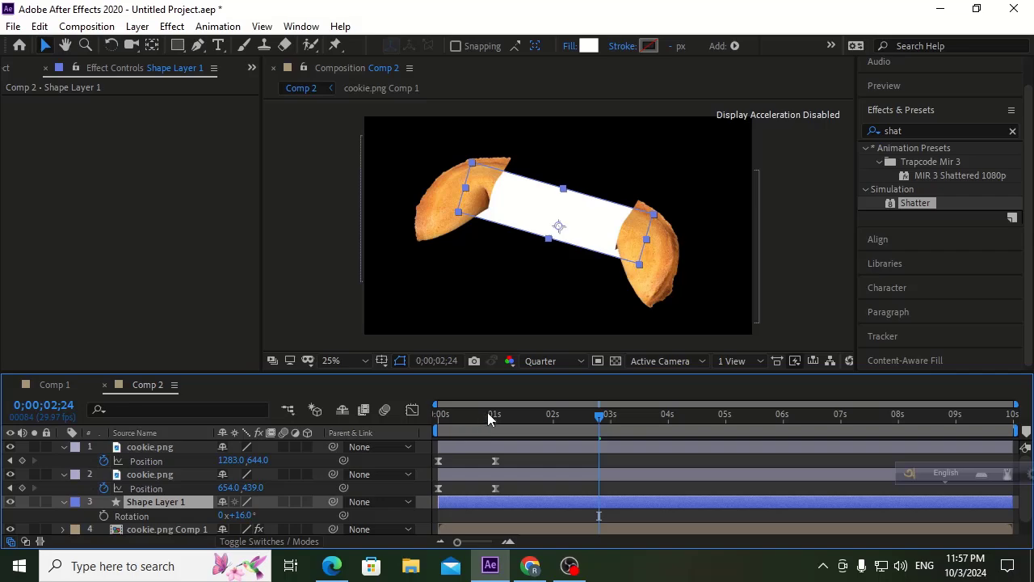
Preview the split with the white paper strip from the first frame, then return to the start.
left_click_drag(488, 412, 397, 412)
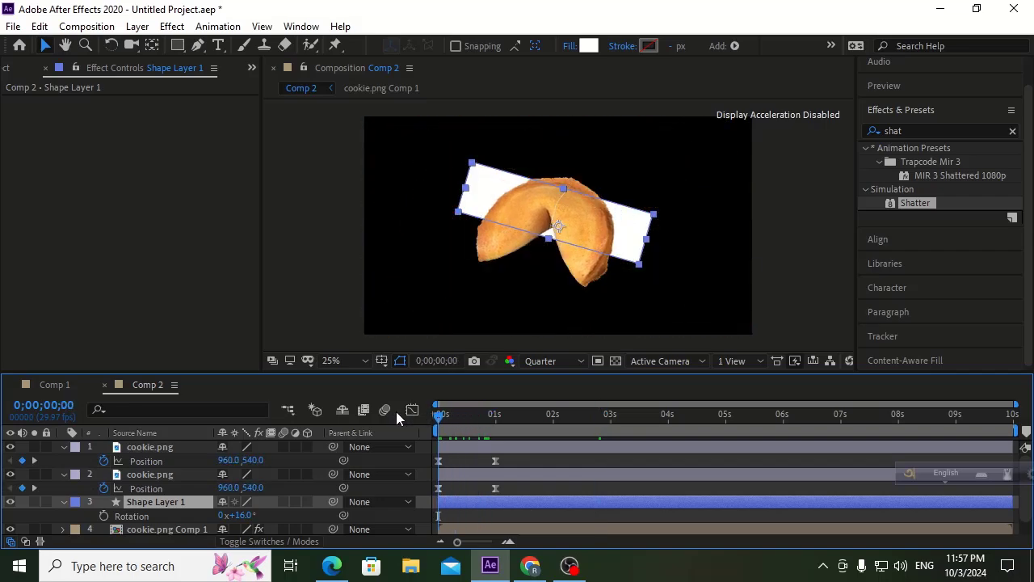
key("space")
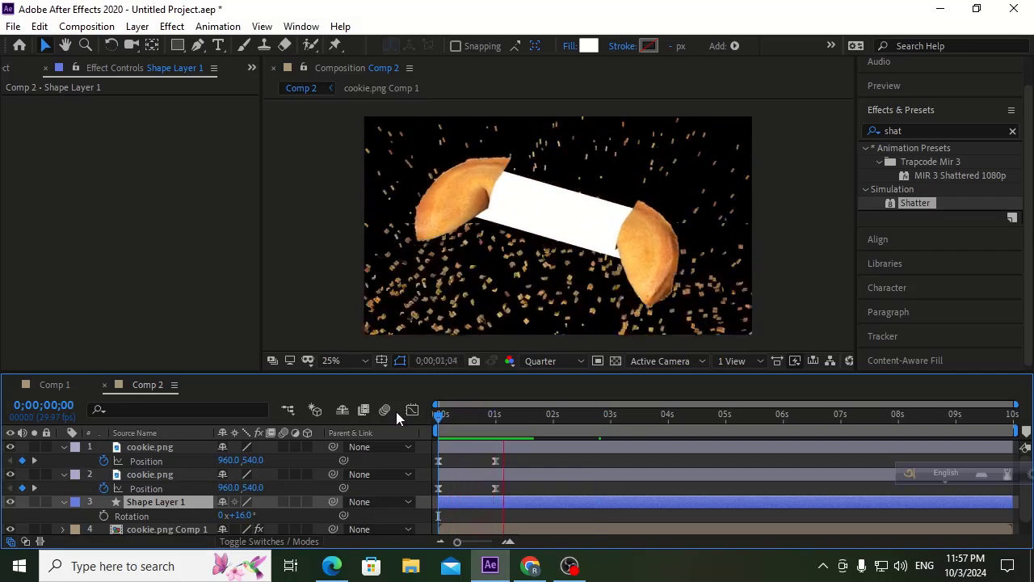
key("space")
left_click_drag(495, 413, 437, 428)
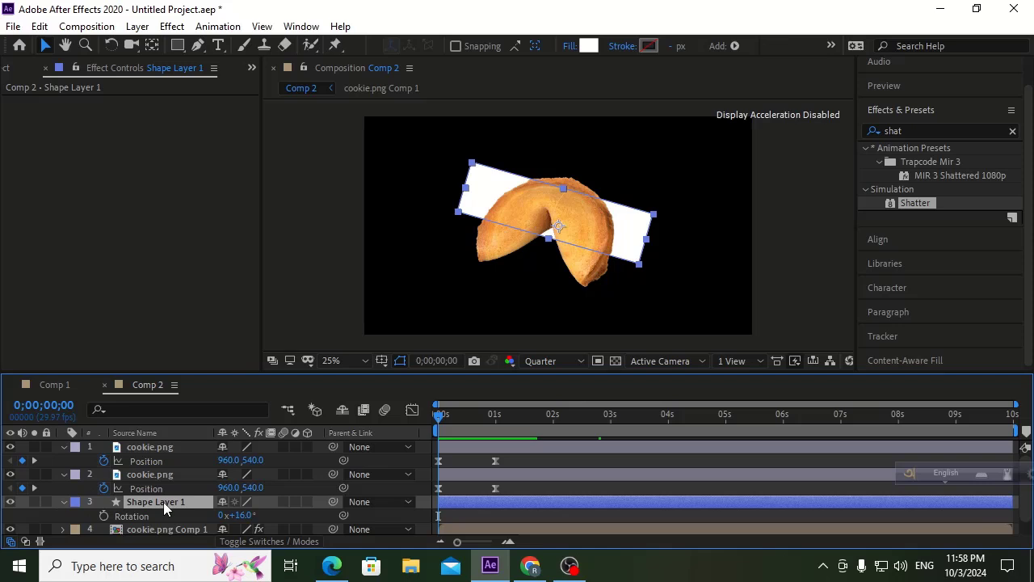
Set Shape Layer 1's horizontal scale to 0% at the first frame and start keyframing its Scale.
key("s")
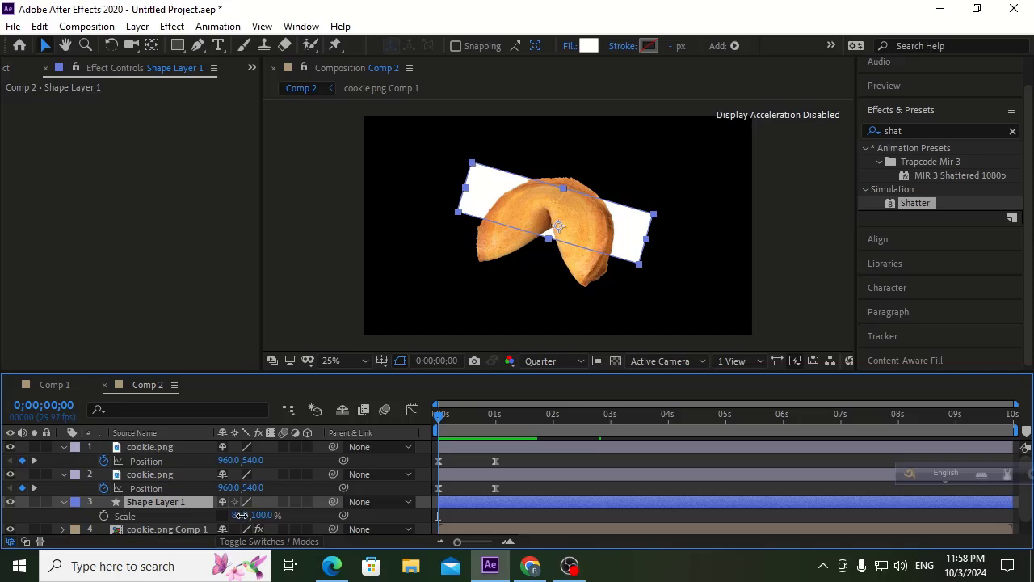
mouse_move(241, 515)
left_mouse_down()
mouse_move(303, 516)
mouse_move(186, 516)
mouse_move(237, 510)
left_mouse_up()
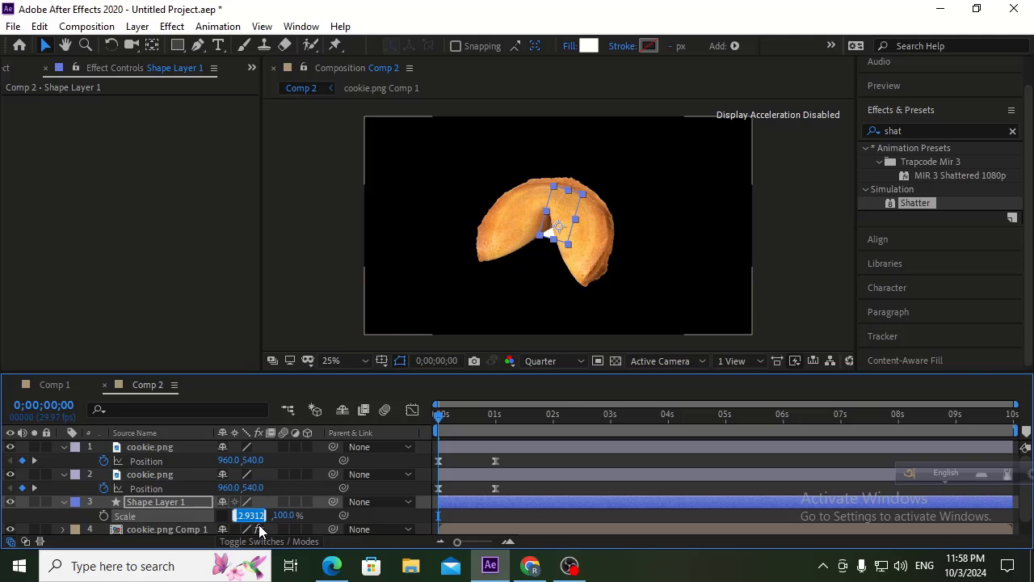
left_click(310, 514)
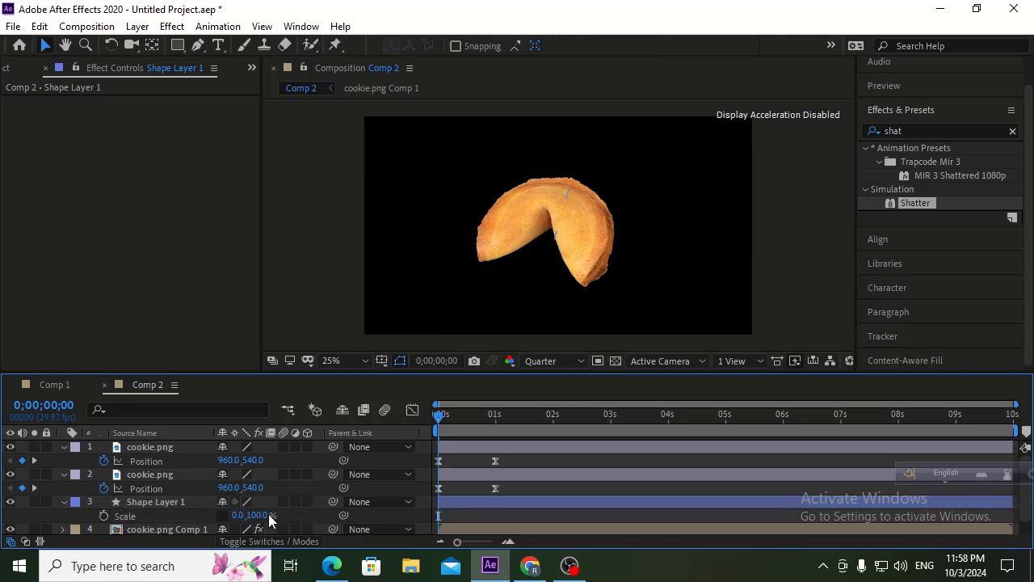
left_click(106, 513)
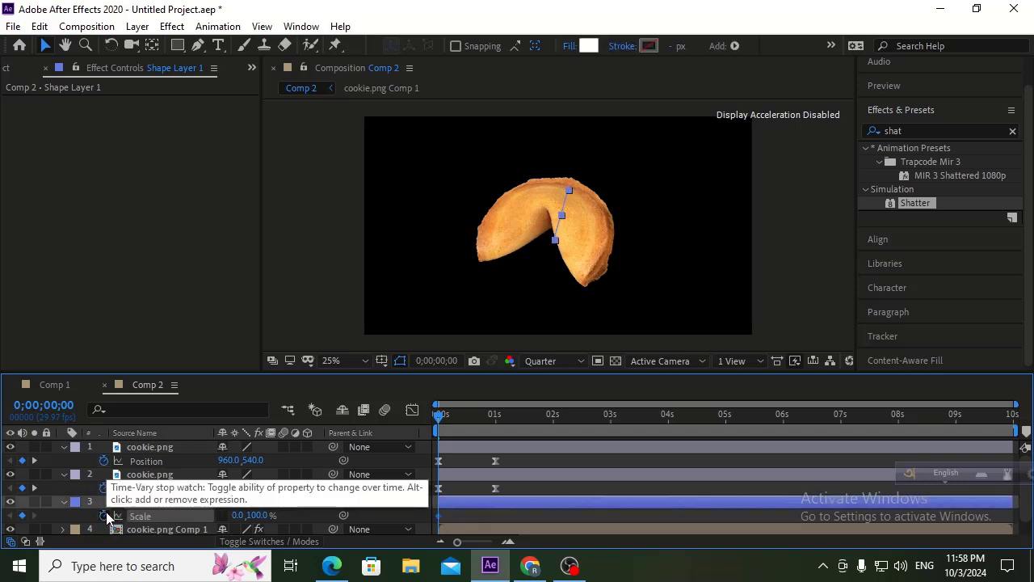
Add a Scale keyframe to Shape Layer 1 at 0;00;01;00 with the width at 82% and the height at 100%.
left_click(35, 487)
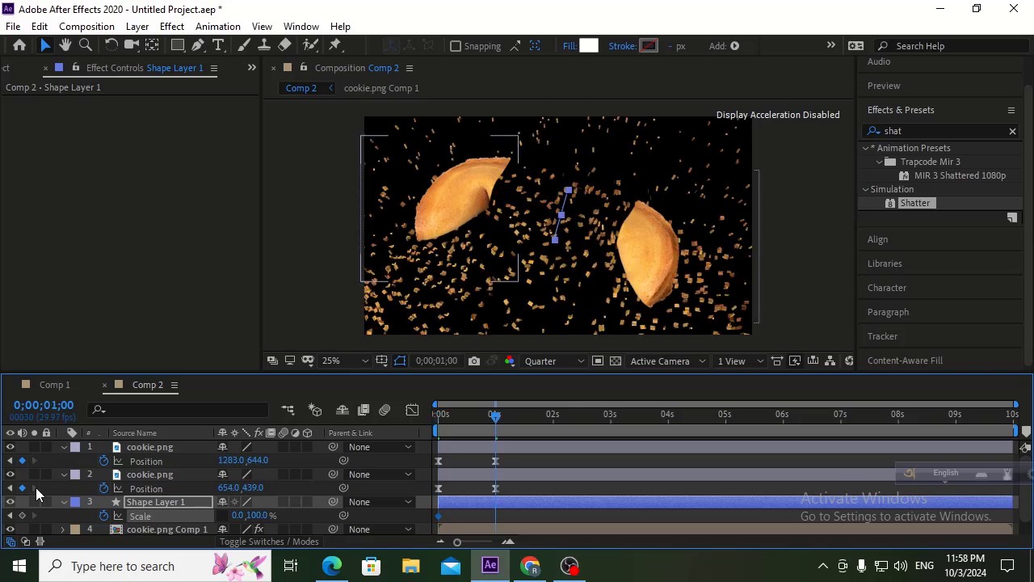
left_click(22, 516)
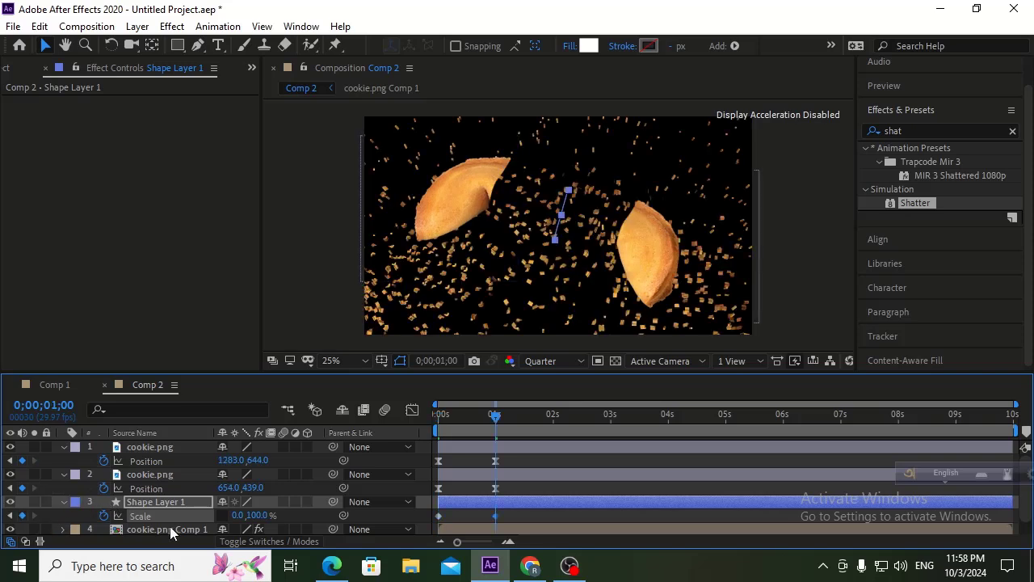
left_click(237, 516)
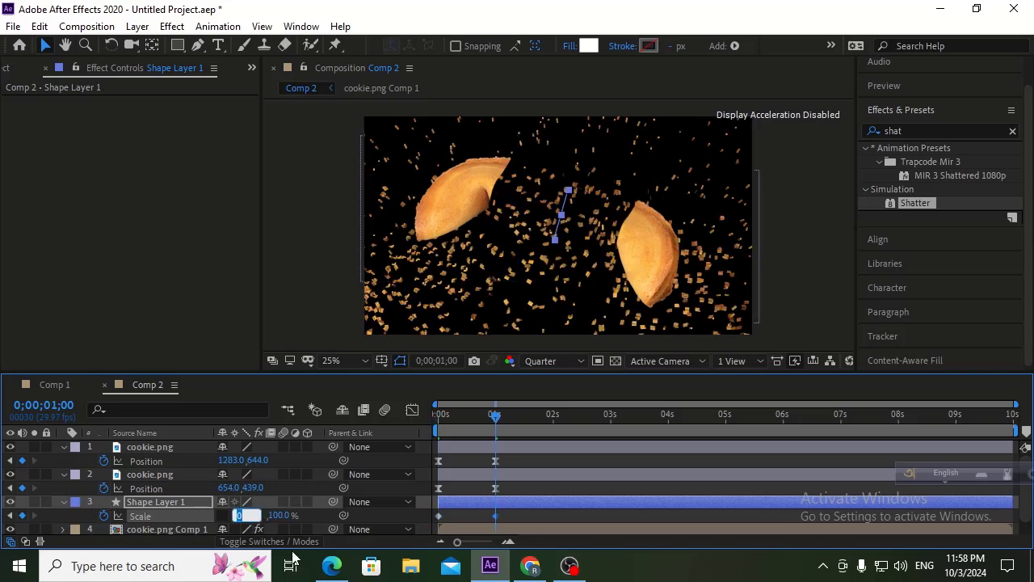
type("100")
key("Return")
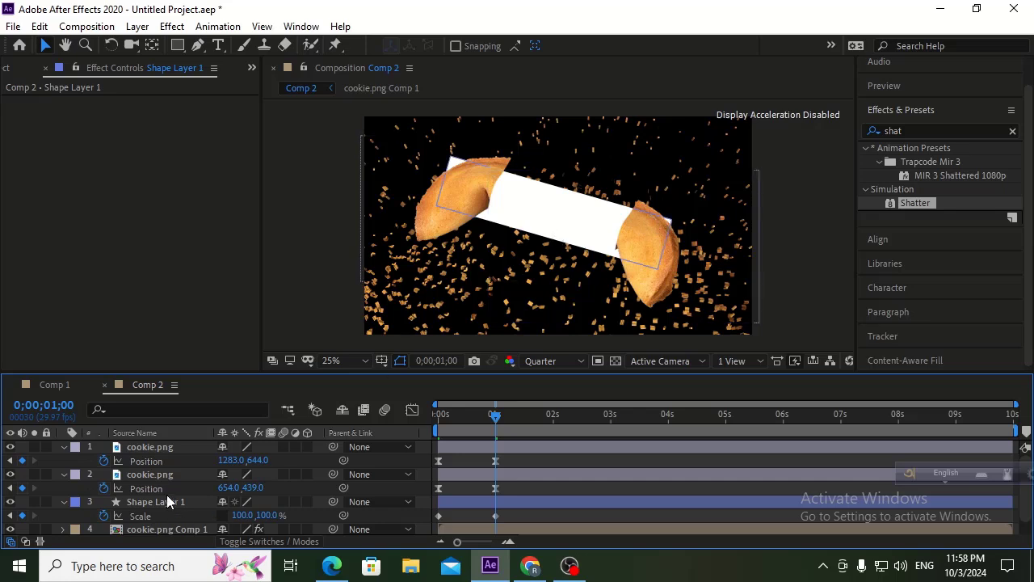
left_click_drag(243, 518, 227, 516)
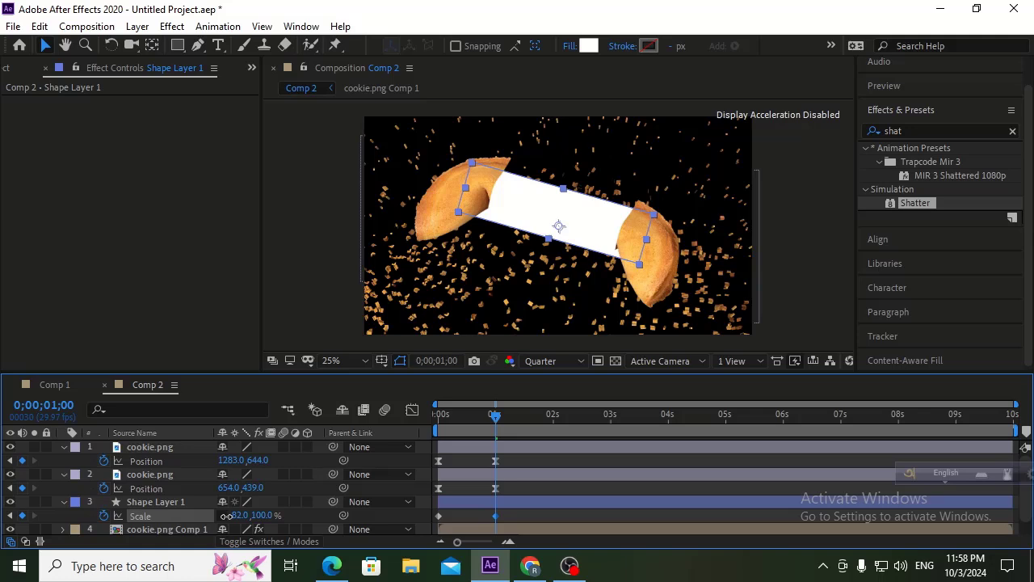
left_click(297, 519)
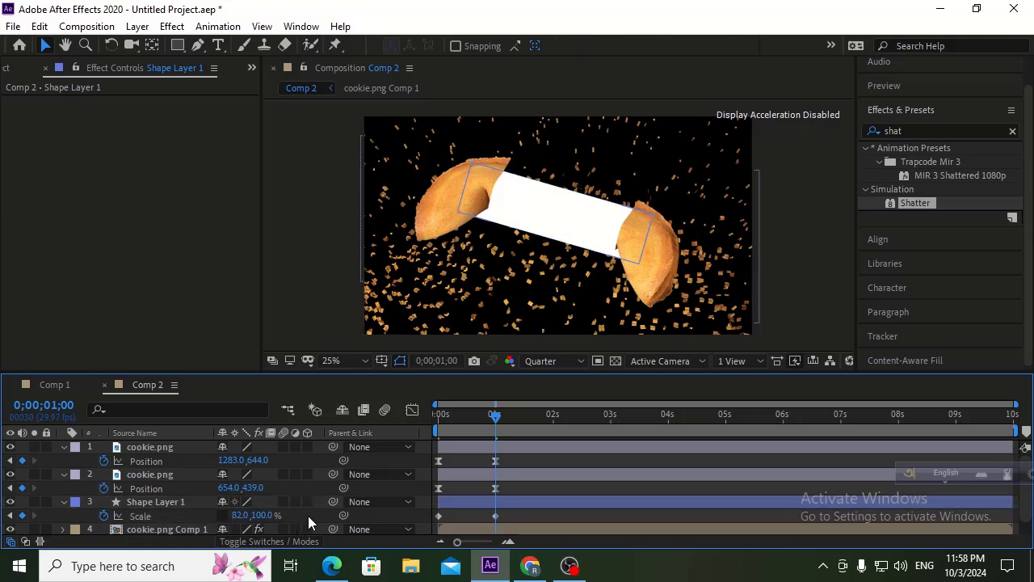
Scrub through the strip's unfolding, then apply Easy Ease to both Scale keyframes of Shape Layer 1.
left_click(462, 419)
left_click_drag(462, 419, 500, 419)
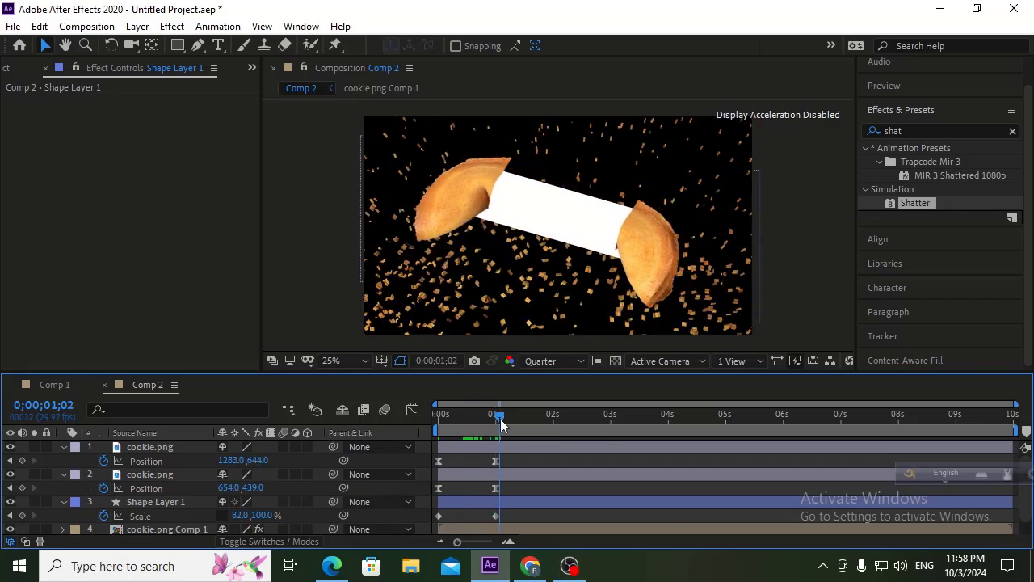
left_click_drag(518, 519, 422, 523)
right_click(496, 518)
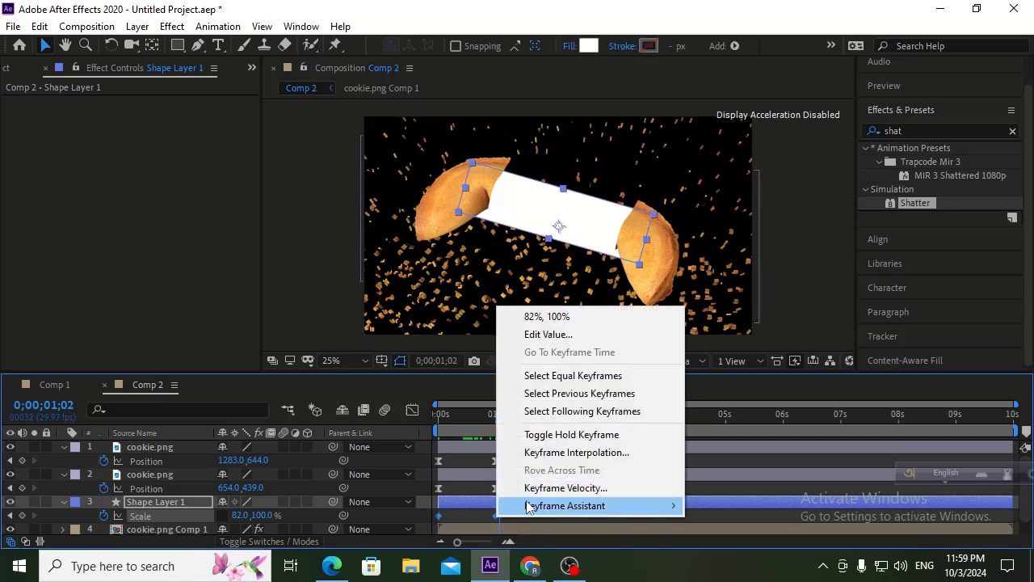
mouse_move(534, 506)
left_click(735, 398)
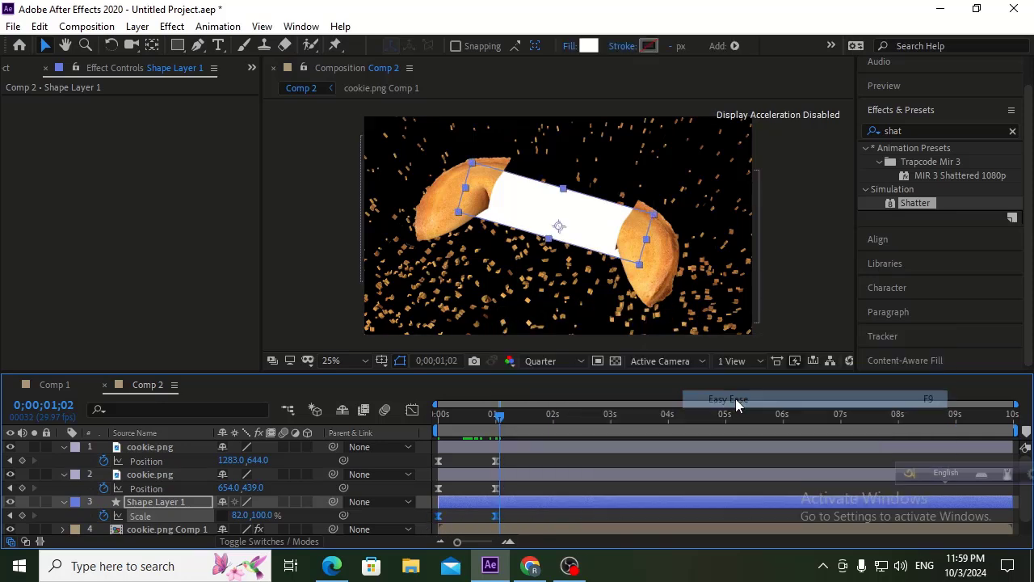
Set the incoming velocity influence of Shape Layer 1's second Scale keyframe to 95%.
left_click(417, 410)
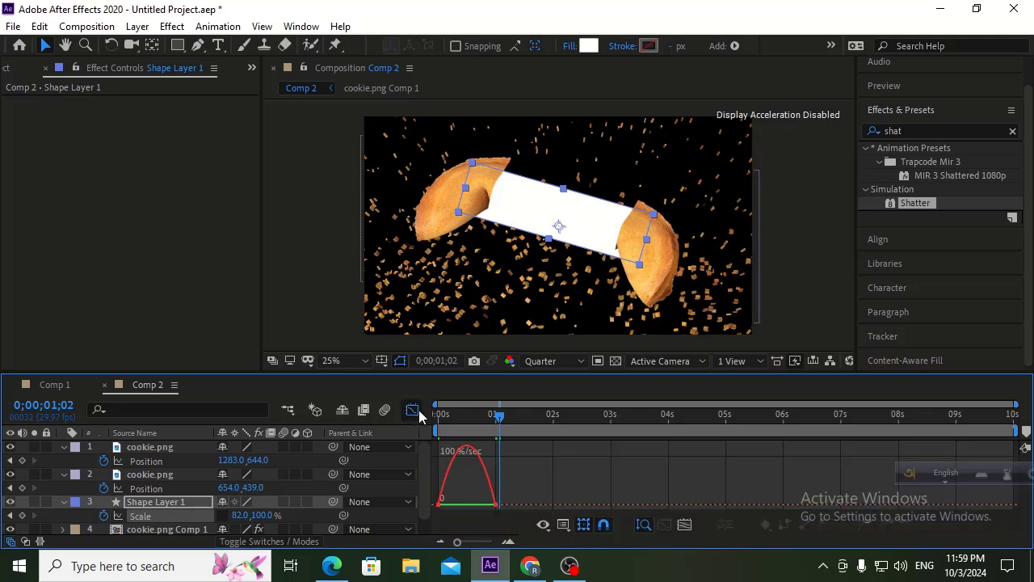
left_click_drag(511, 480, 437, 517)
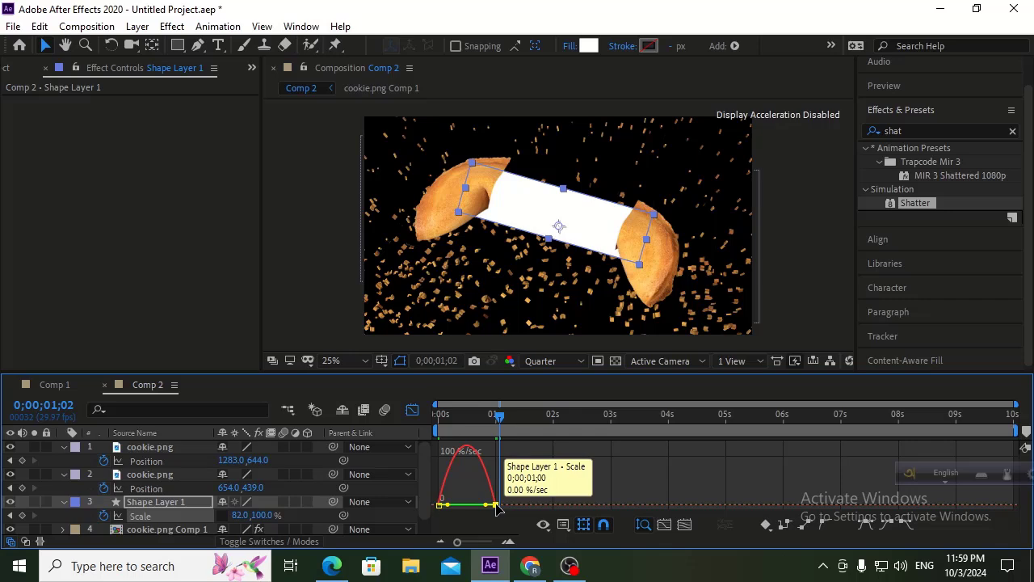
right_click(496, 507)
left_click(534, 471)
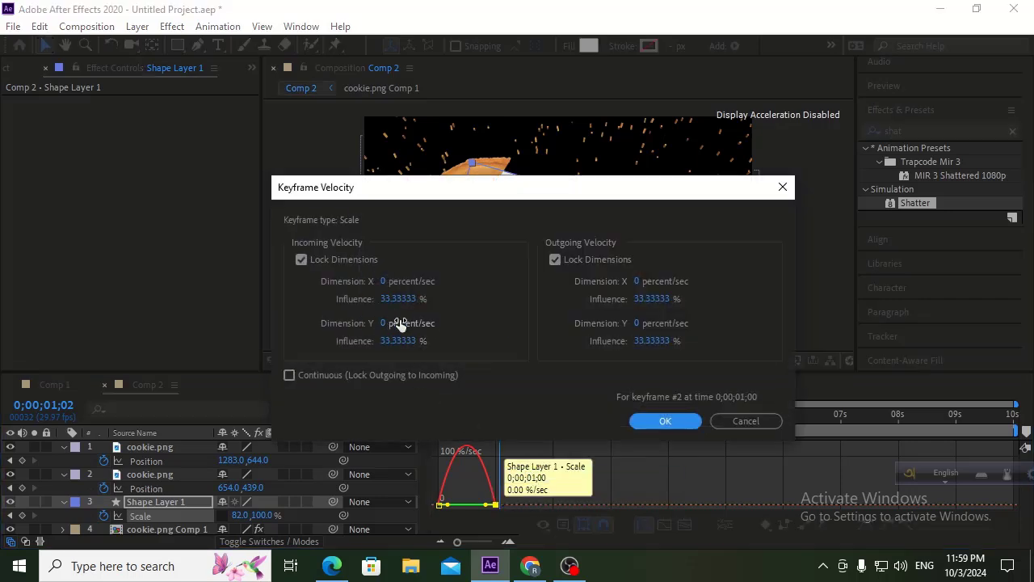
left_click(398, 301)
type("95")
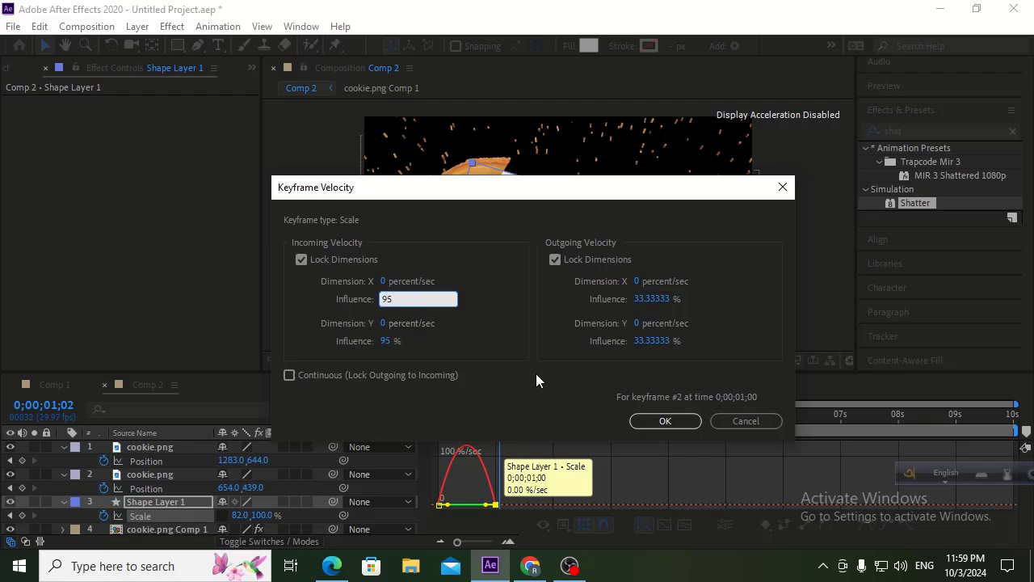
left_click(653, 419)
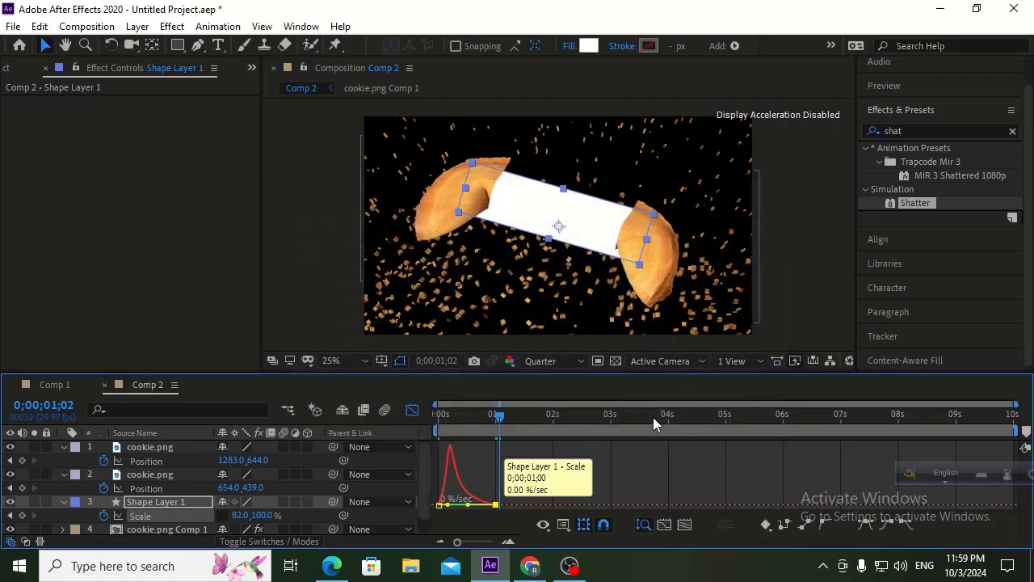
left_click(413, 411)
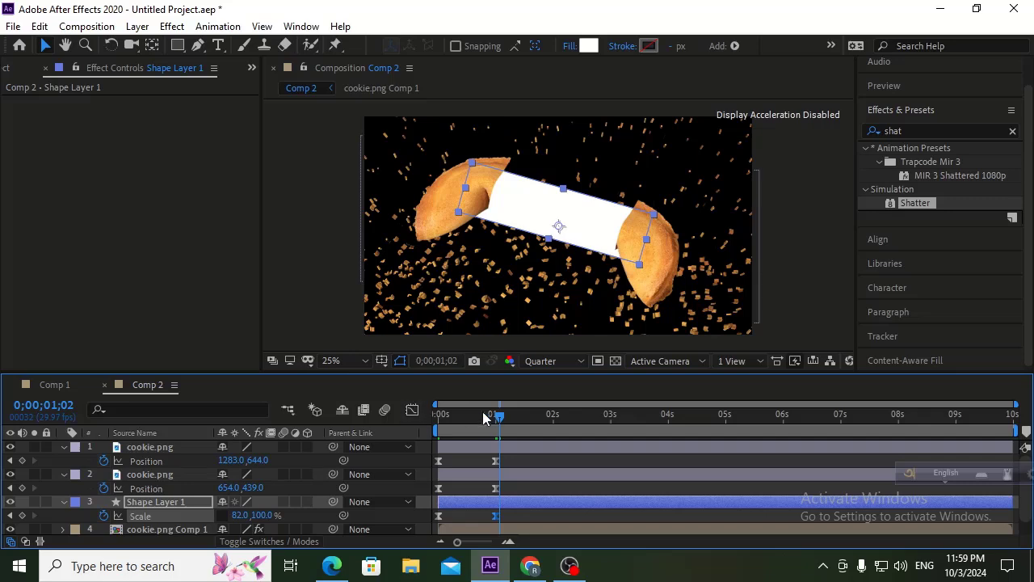
Preview the strip's easing from the start, then nudge the strip slightly up and left at 0;00;00;03 to center it in the cookie's crack.
left_click_drag(483, 412, 398, 428)
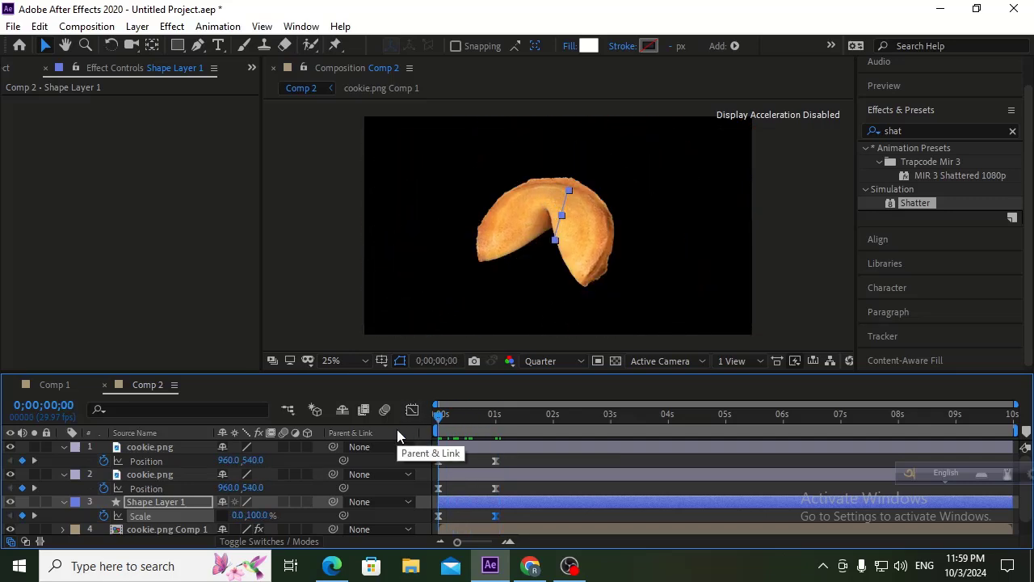
key("space")
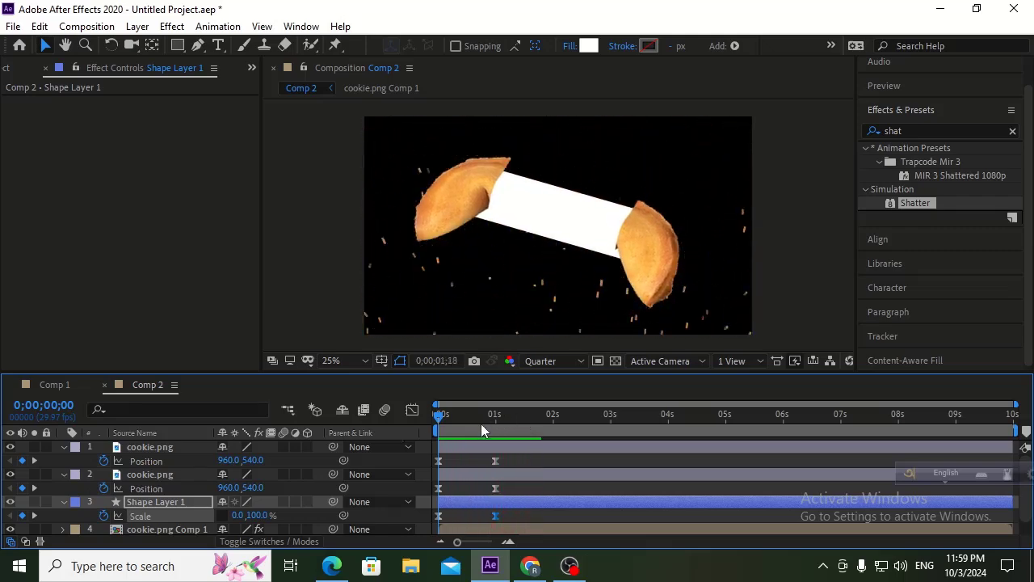
left_click_drag(439, 422, 444, 429)
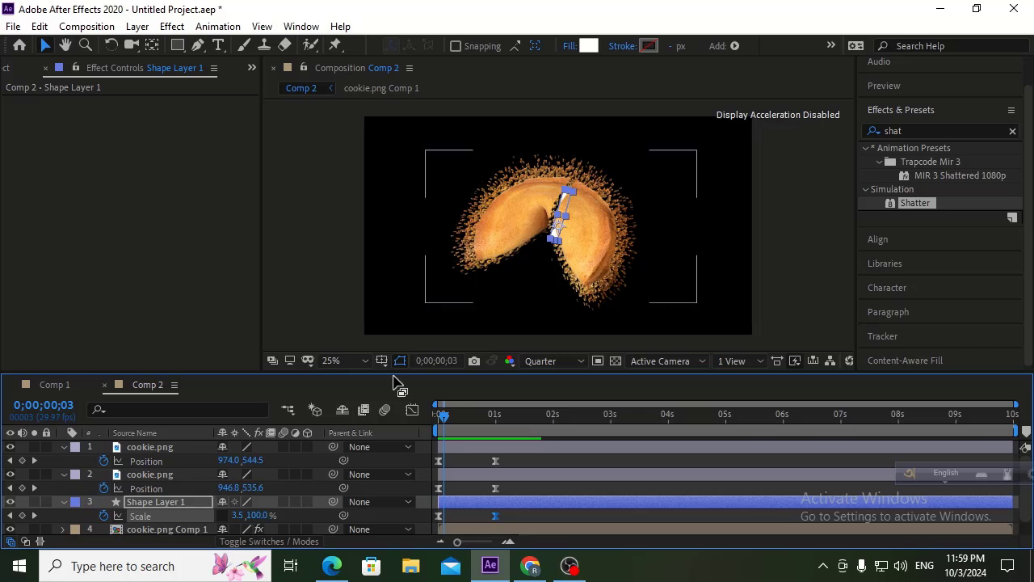
left_click_drag(562, 229, 556, 222)
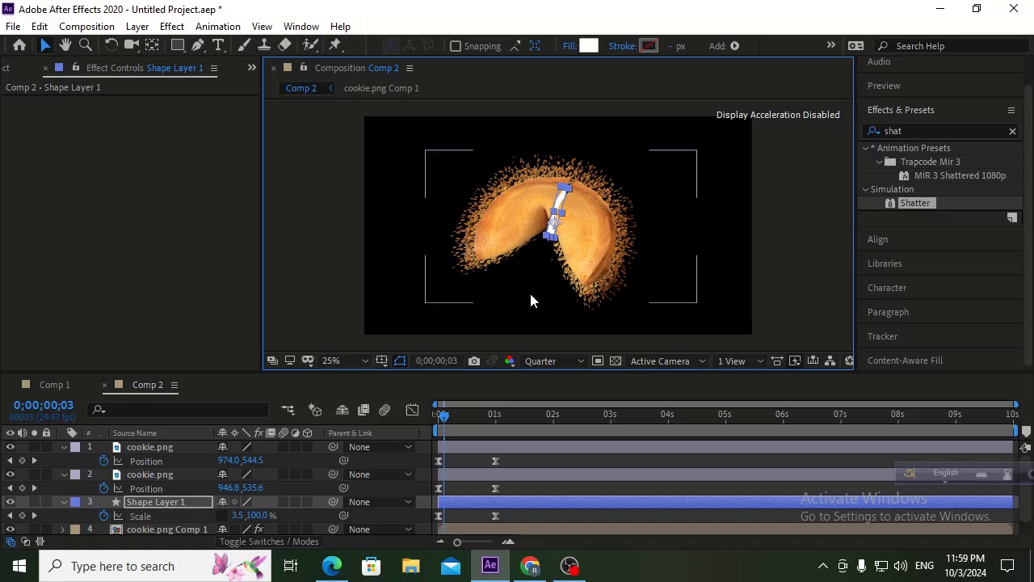
Play the composition from the first frame several times to check the repositioned strip's unfolding, stopping at 0;00;02;20.
left_click_drag(462, 413, 405, 416)
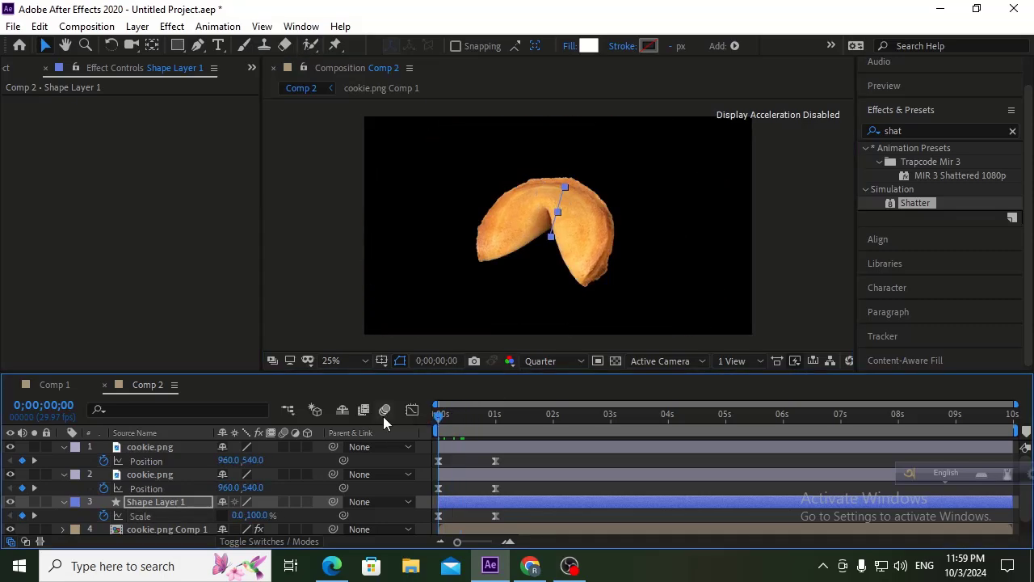
key("space")
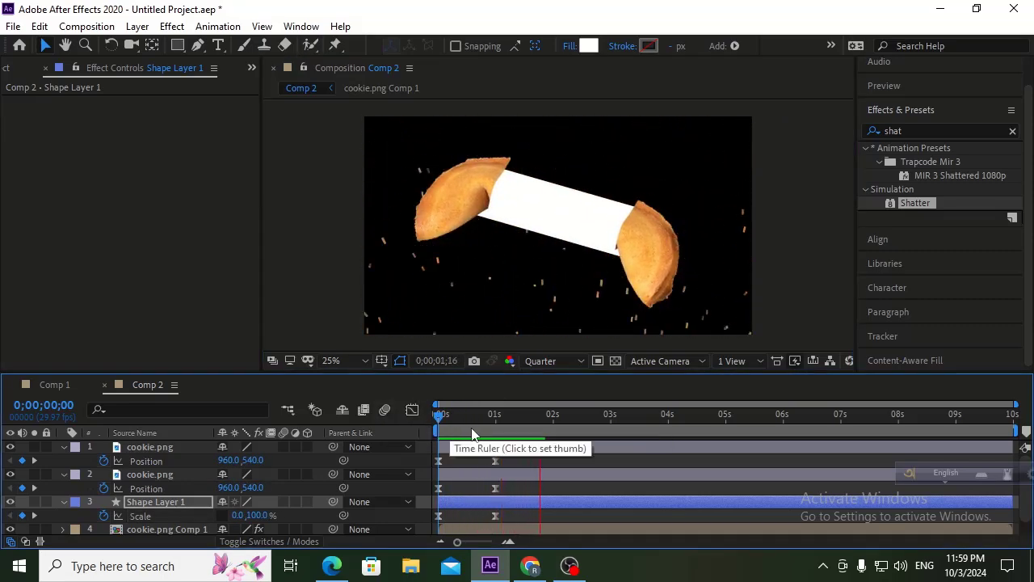
key("space")
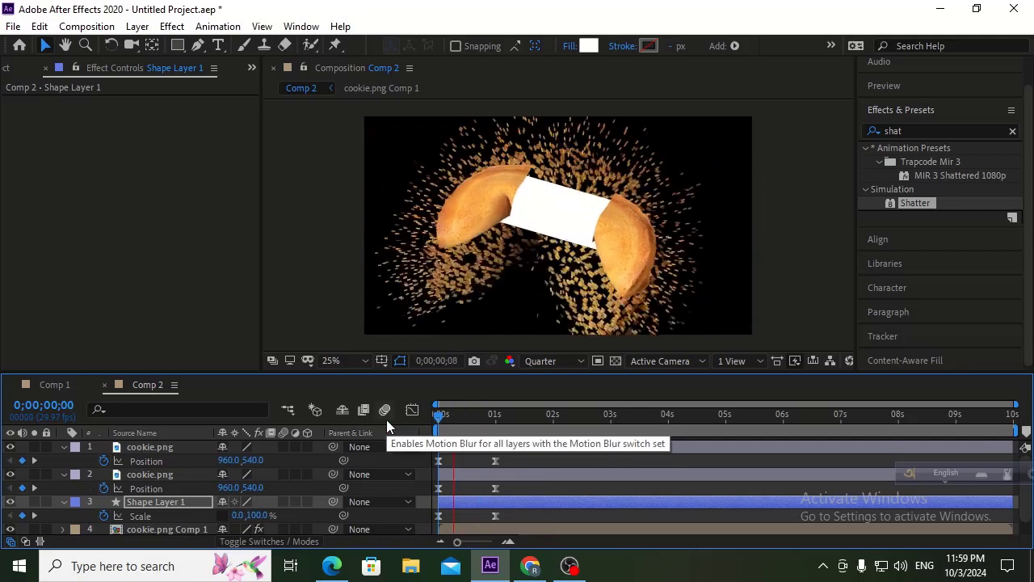
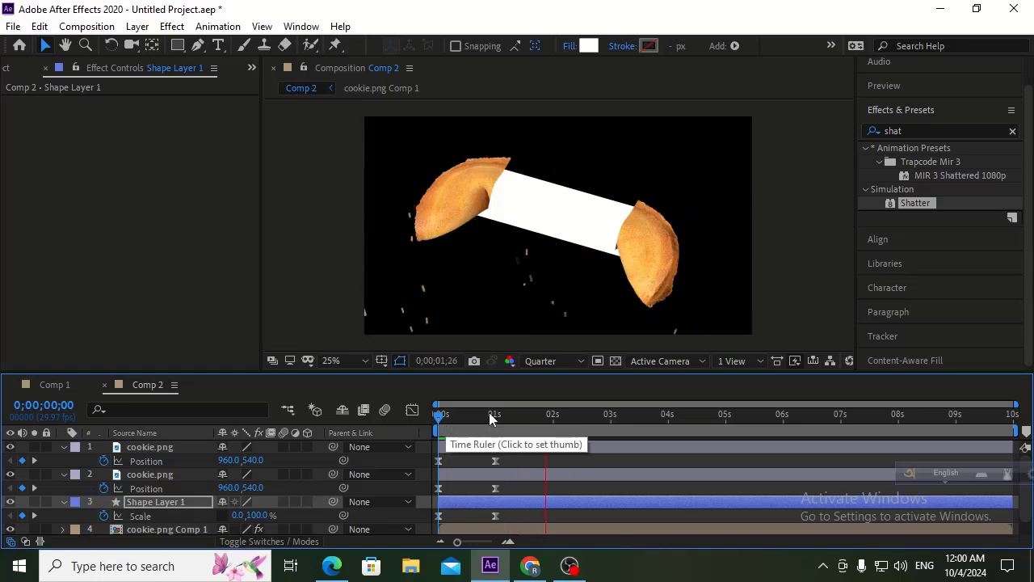
key("space")
key("space")
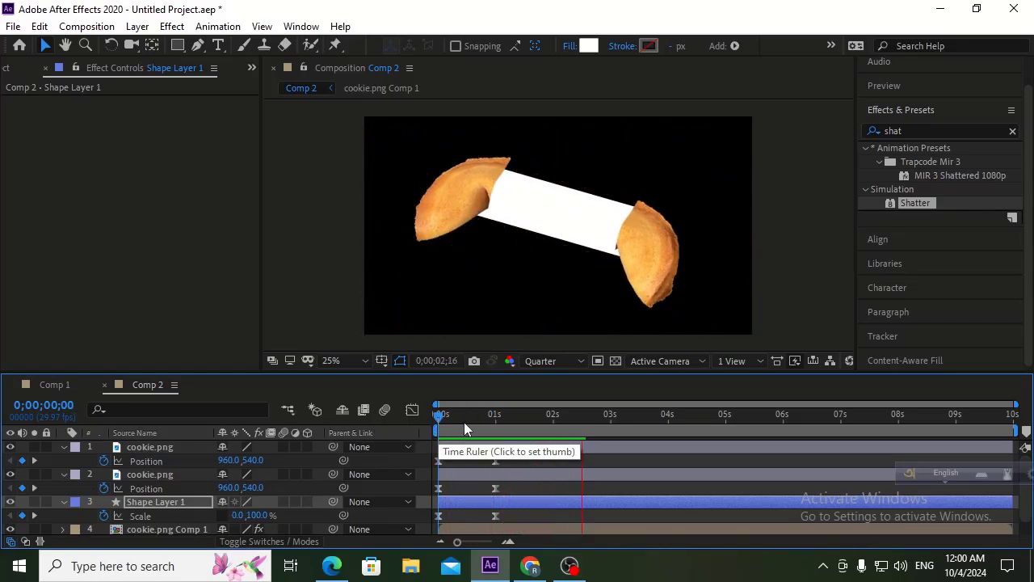
key("space")
key("space")
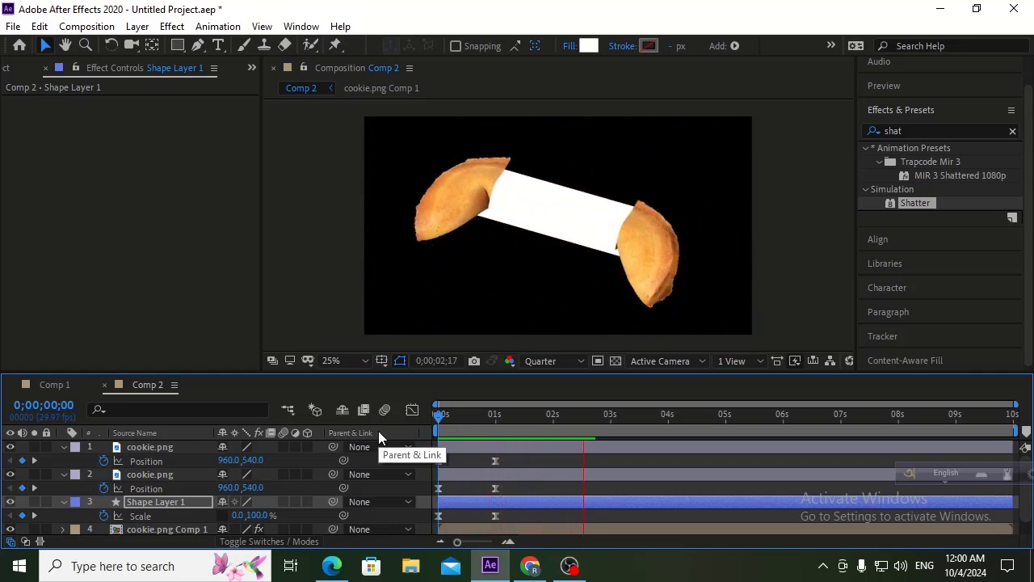
key("space")
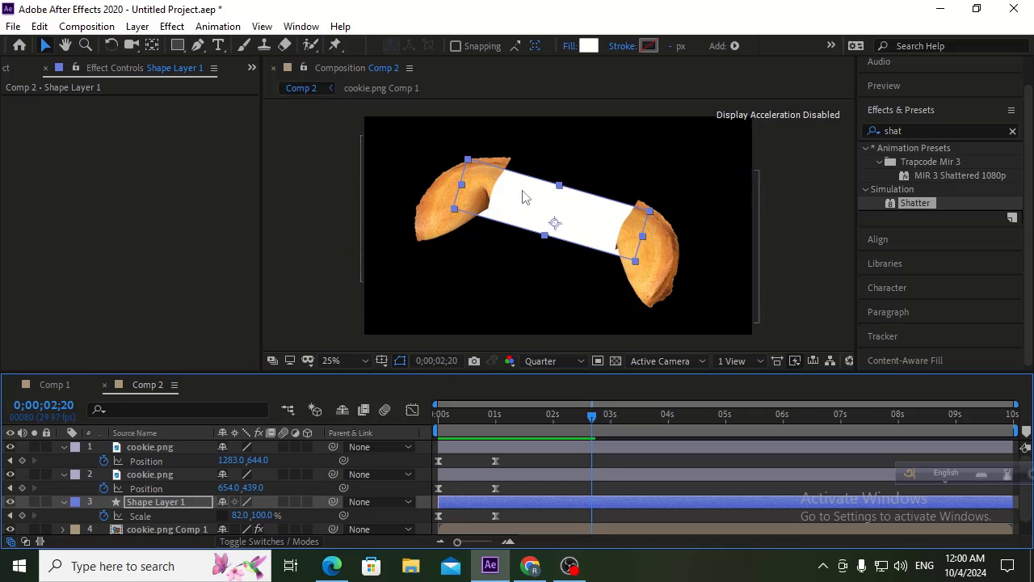
Add a new text layer above the cookie layers with the text "I Love".
left_click(259, 449)
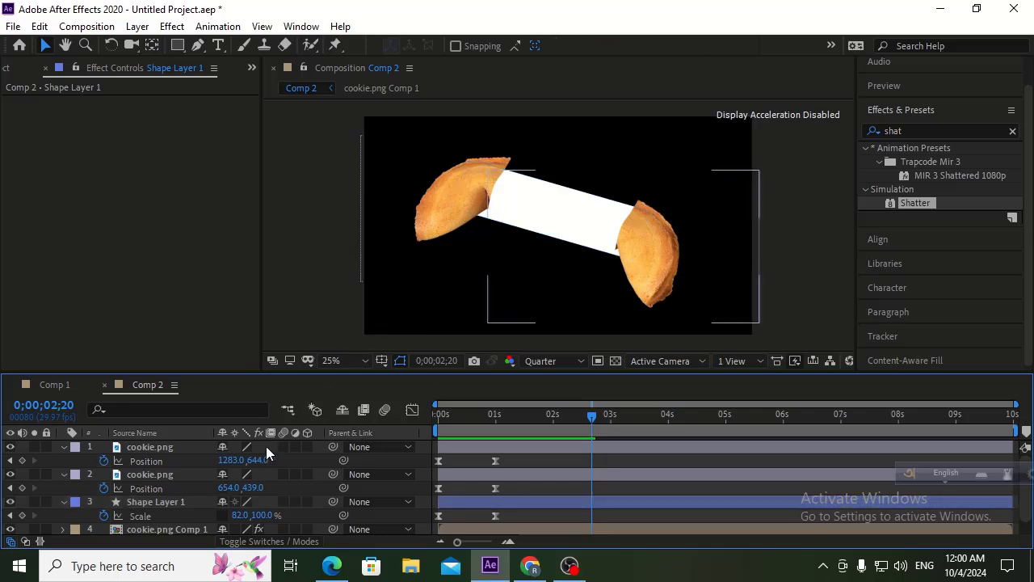
right_click(265, 446)
mouse_move(459, 268)
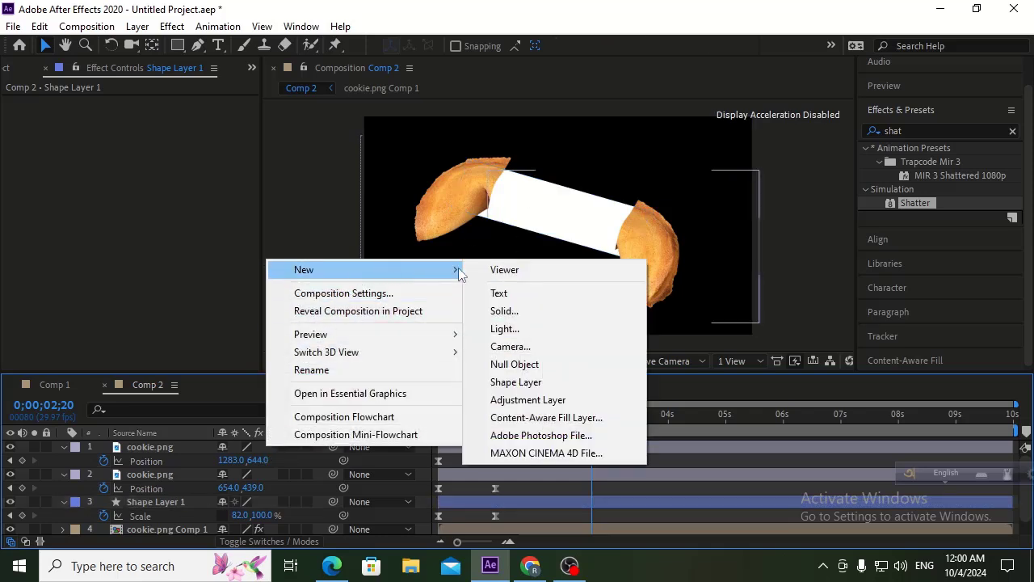
left_click(501, 292)
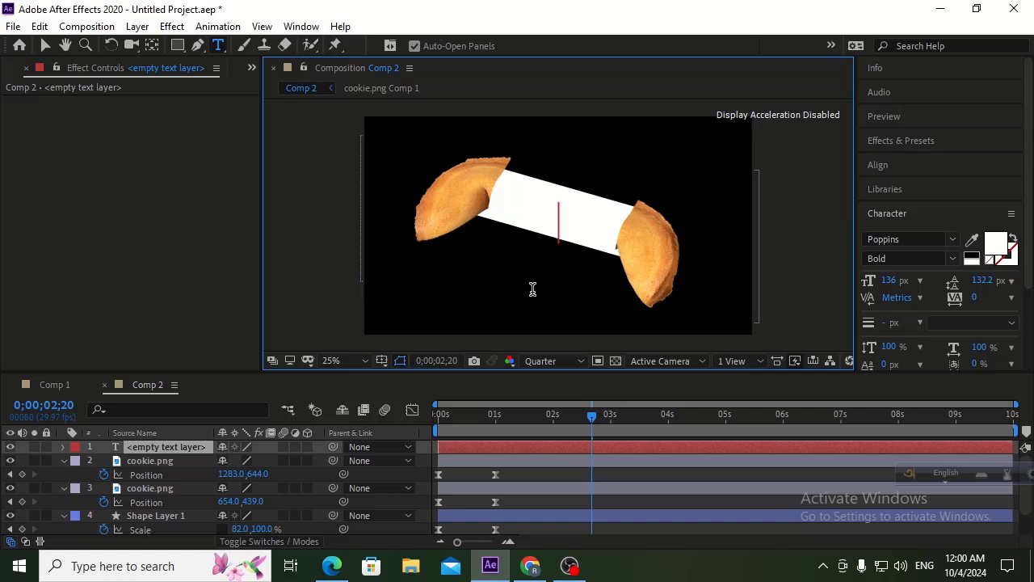
type("I")
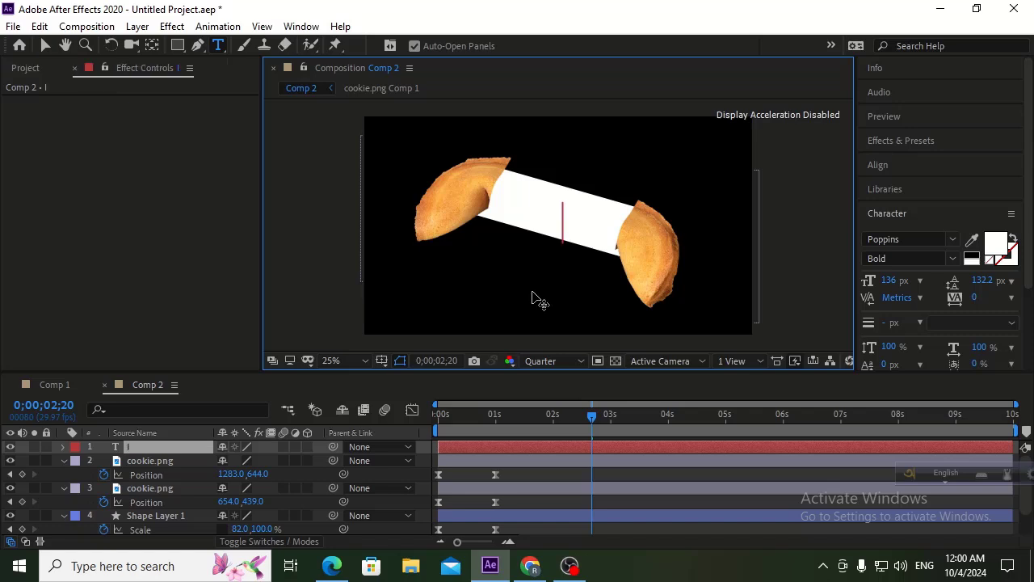
type(" Love")
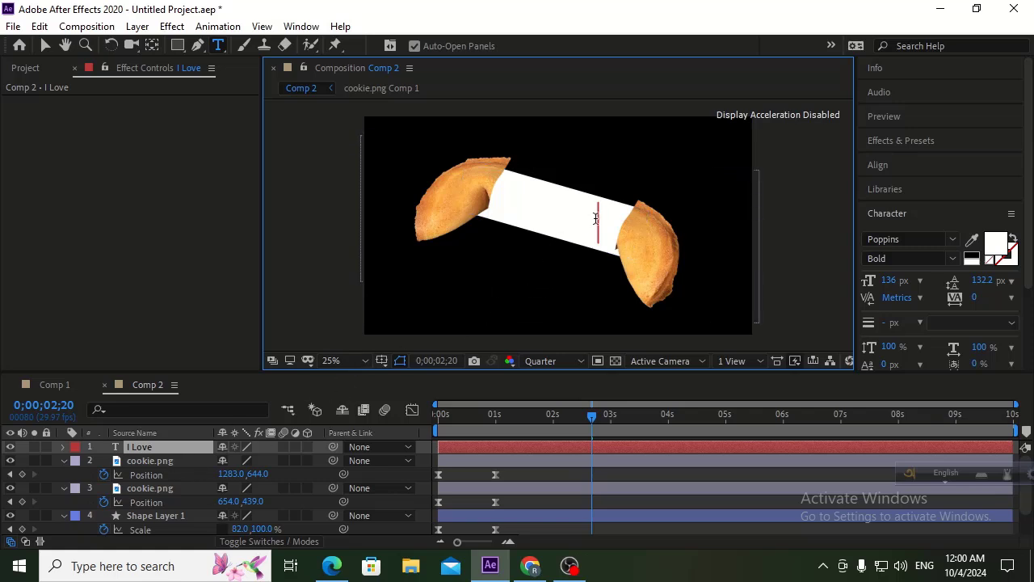
Change the word "Love" to pure red (255, 0, 0) and add a red "I" in front of it.
left_click_drag(596, 218, 518, 218)
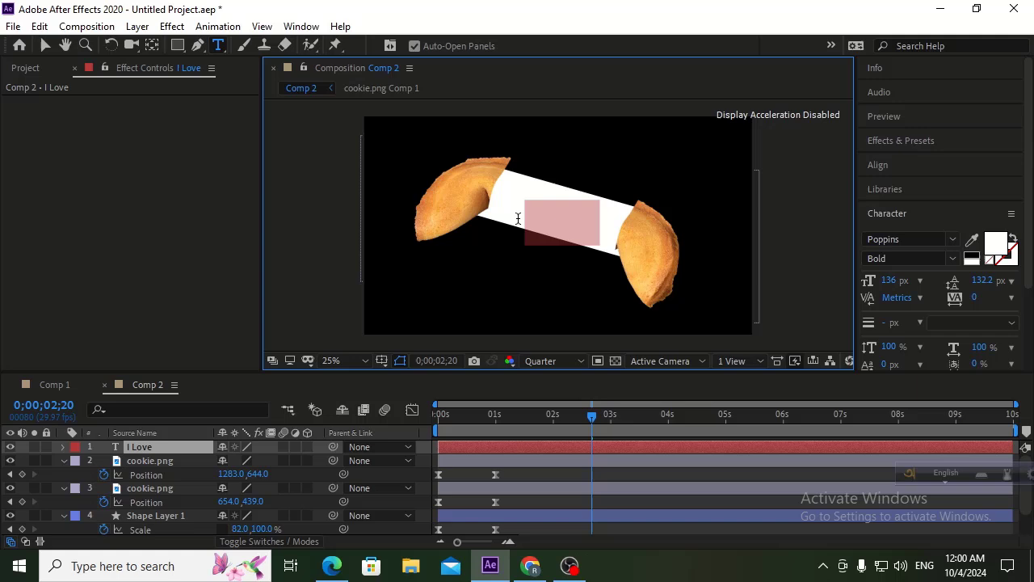
left_click(997, 246)
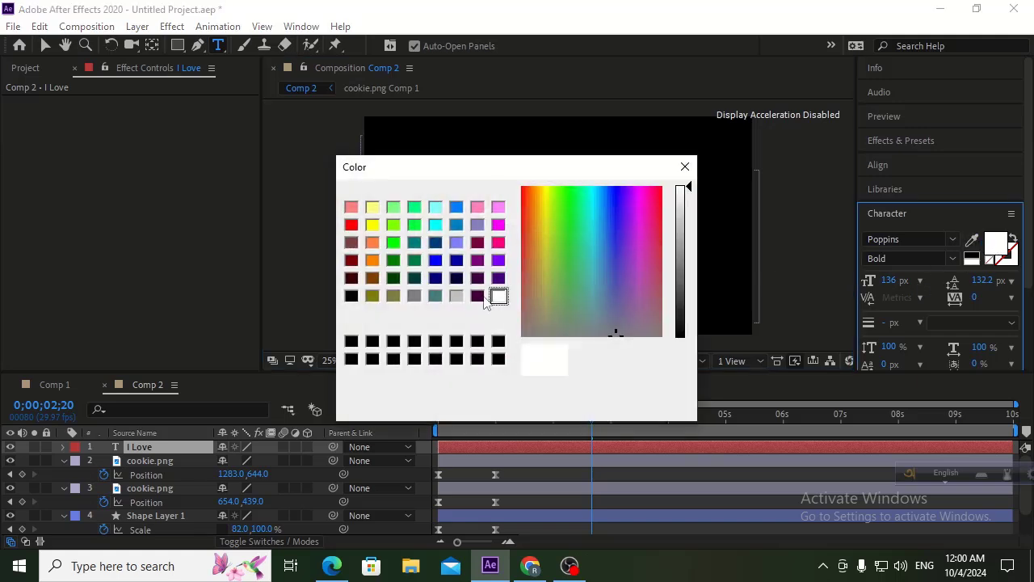
left_click(350, 224)
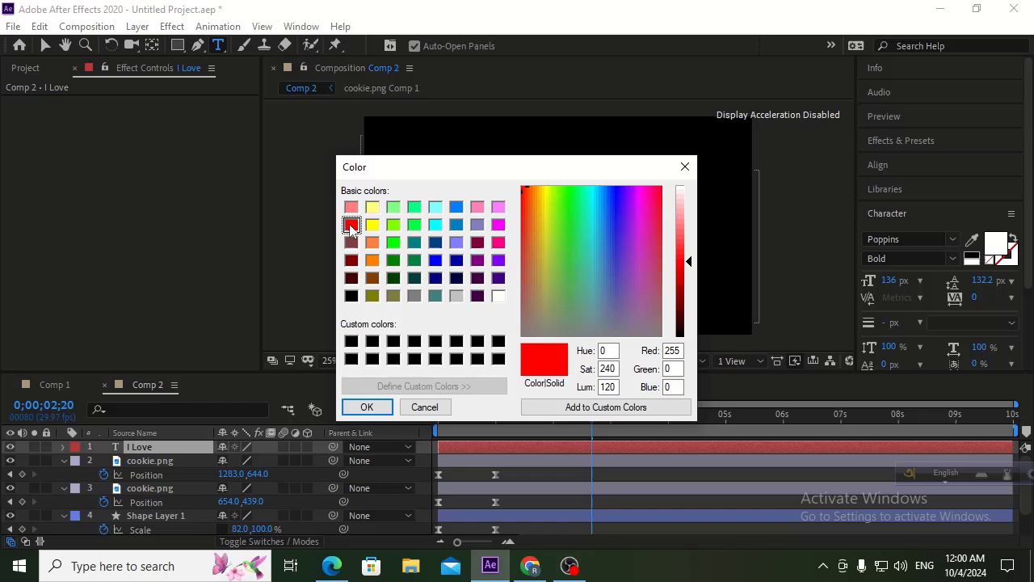
left_click(366, 407)
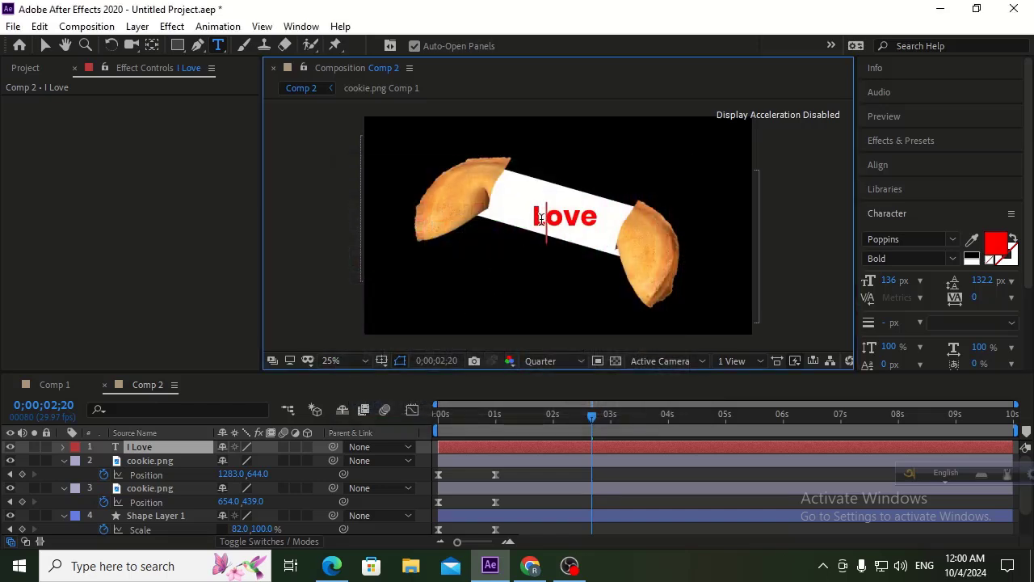
left_click_drag(534, 218, 469, 222)
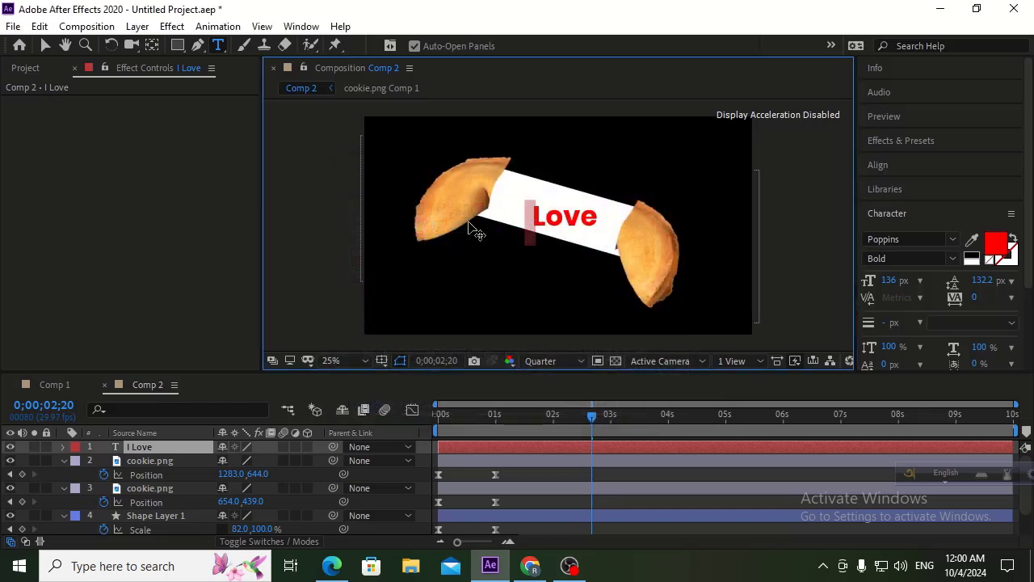
type("I")
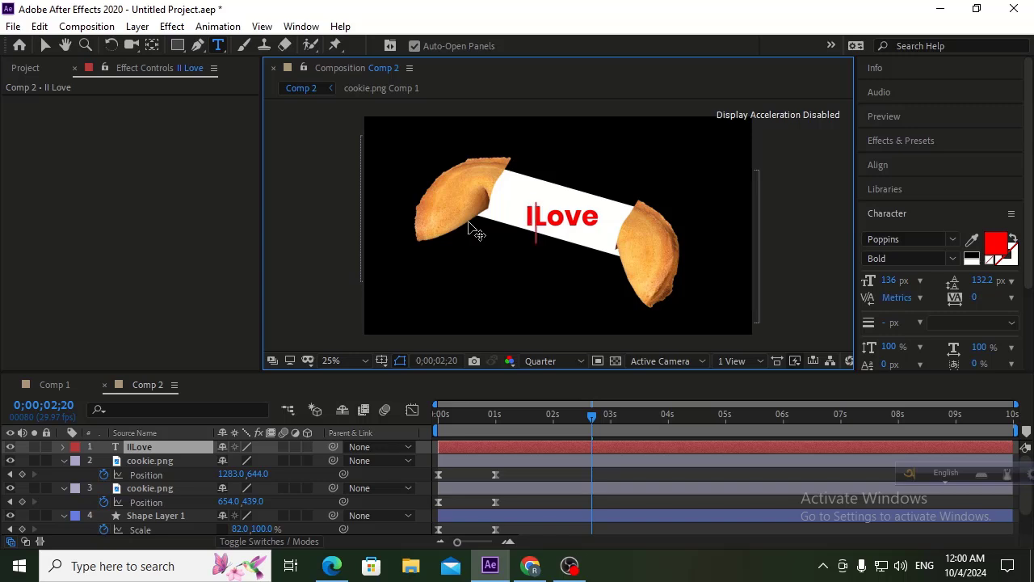
Extend the first line of the message with the word "Mohammad" after "I Love".
left_click(602, 212)
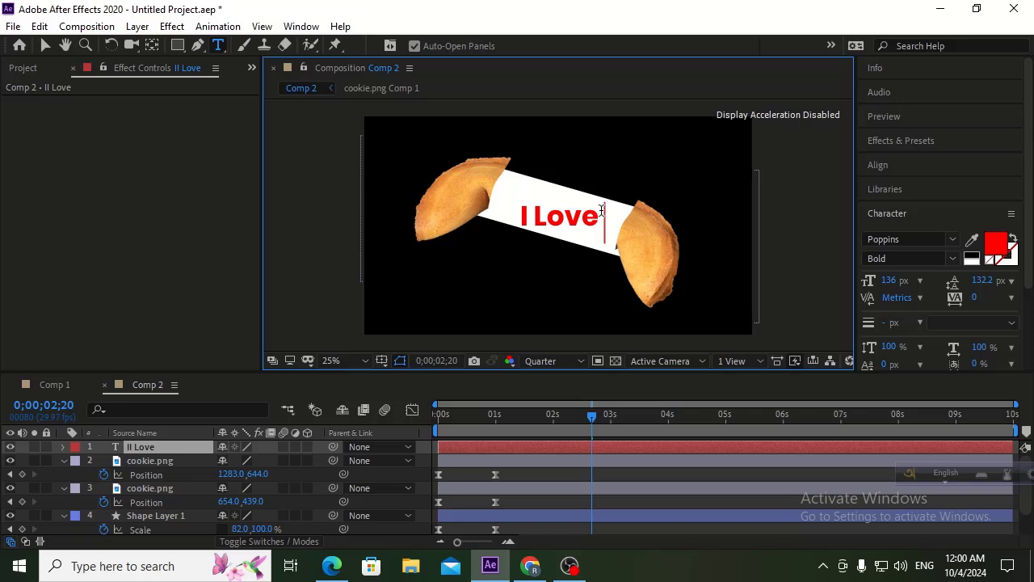
type("Moham")
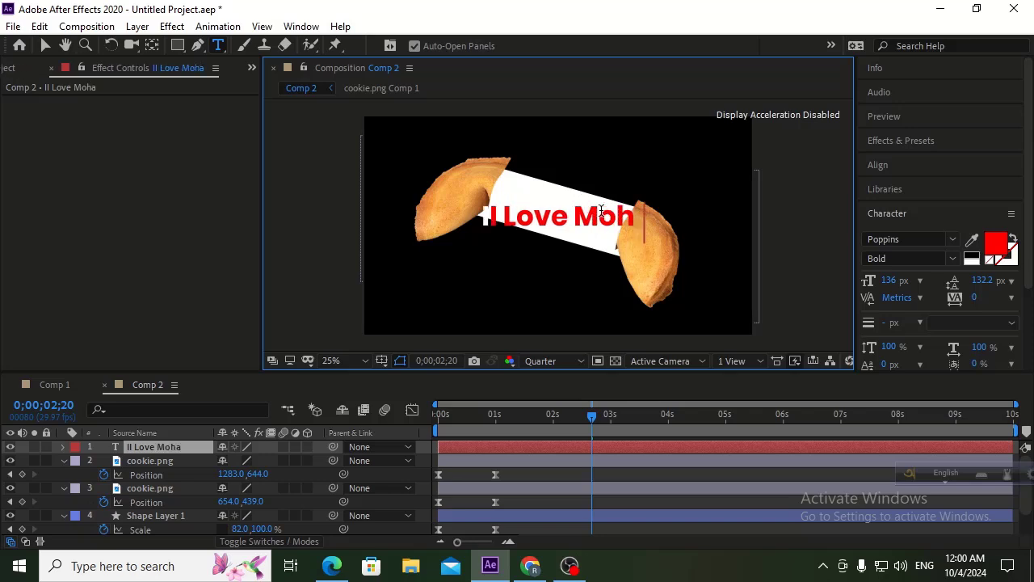
type("mad")
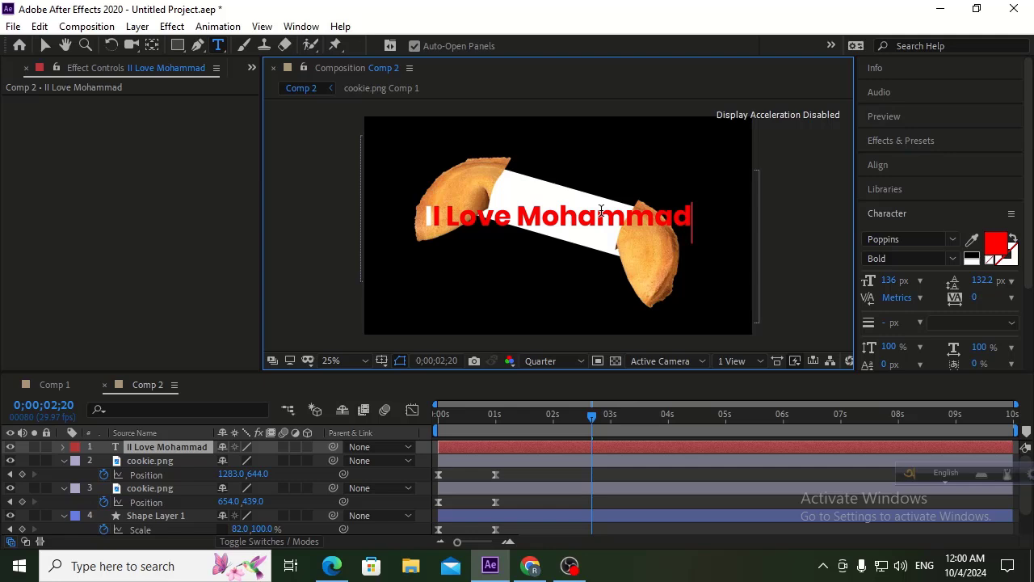
Add a second line to the text layer reading "Sallallahu Alaihi Wa sallam".
key("Return")
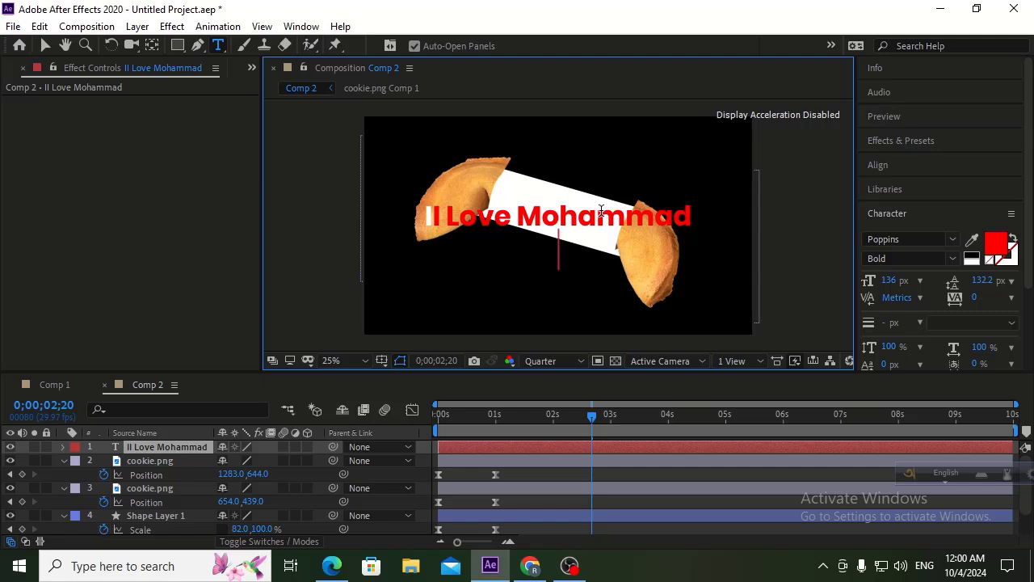
type("Sa")
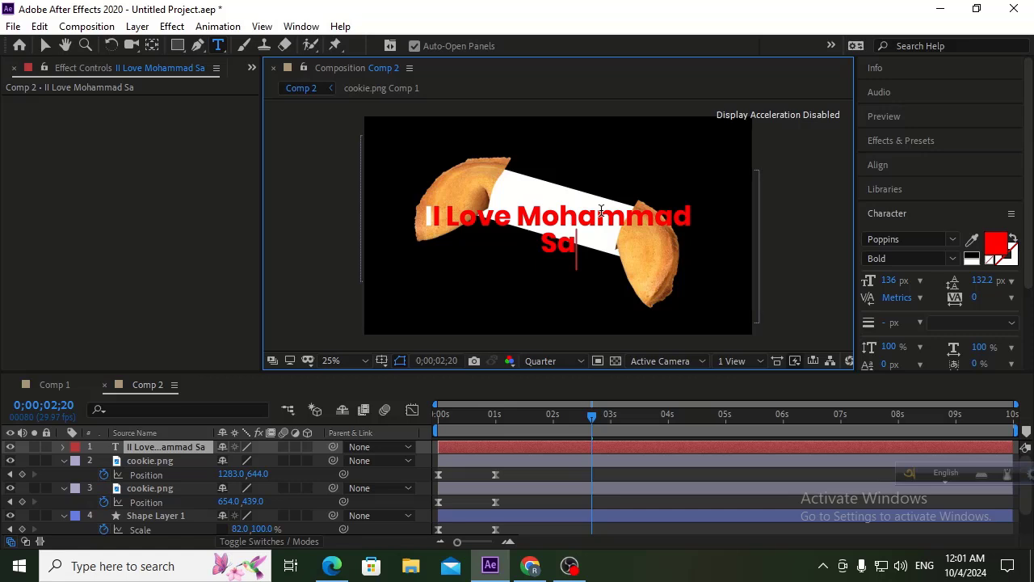
type("ll")
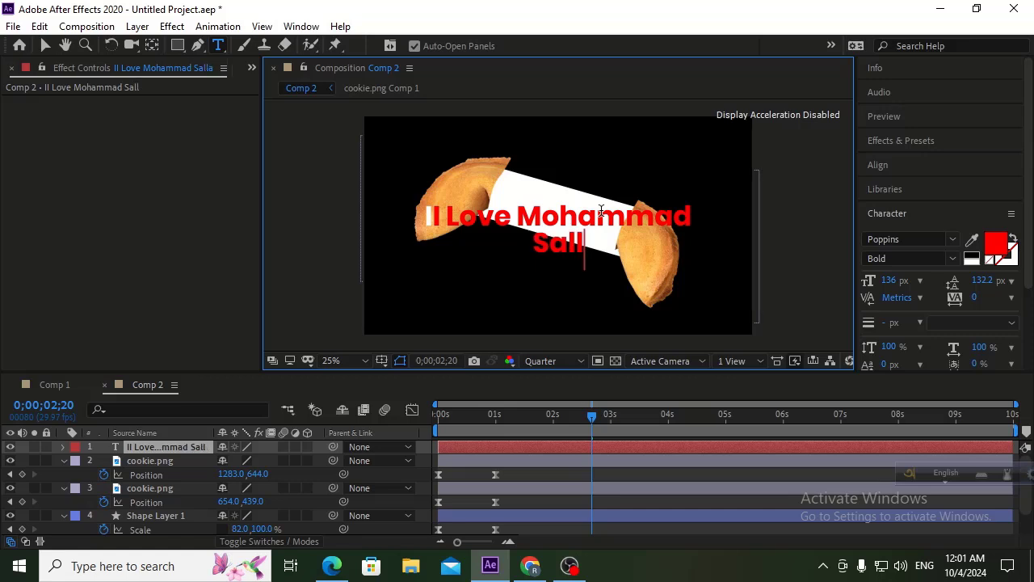
type("a")
type("ll")
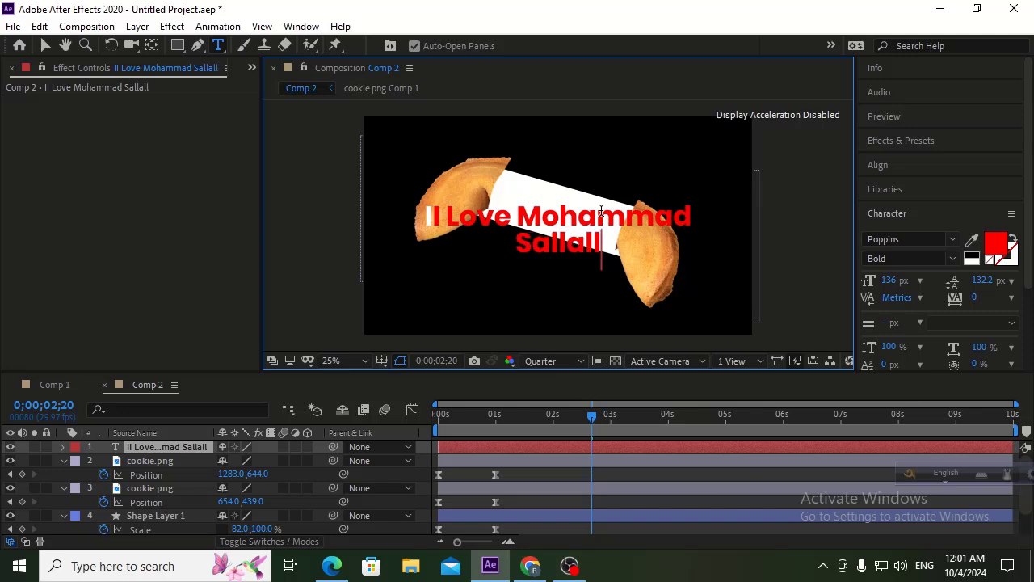
type("ahu")
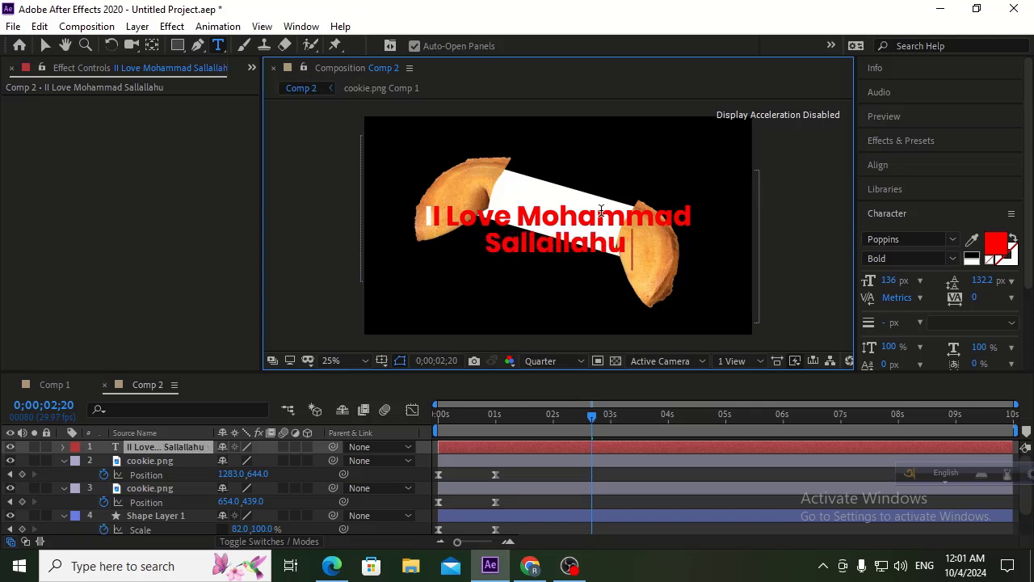
type(" Al")
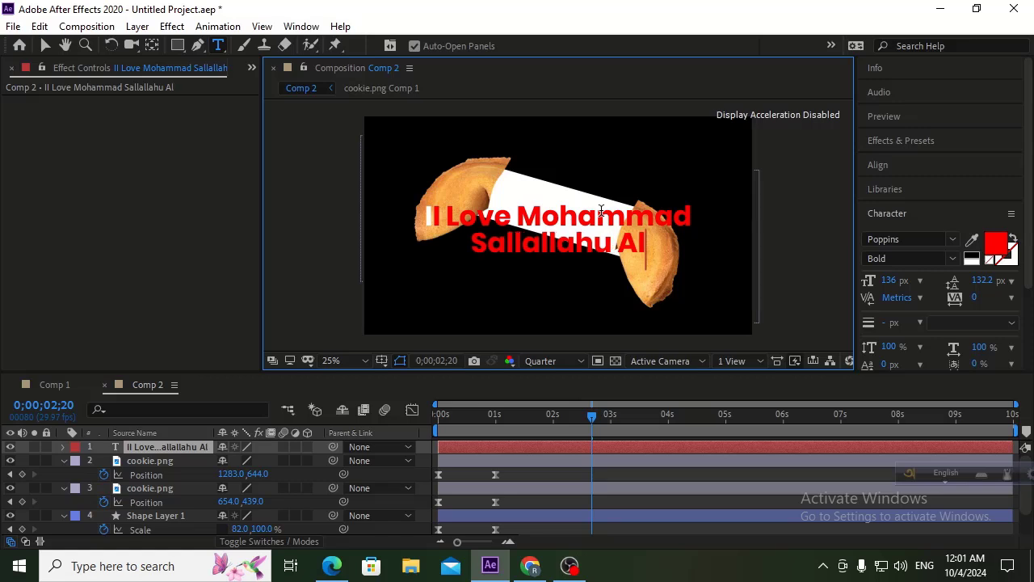
type("aihi")
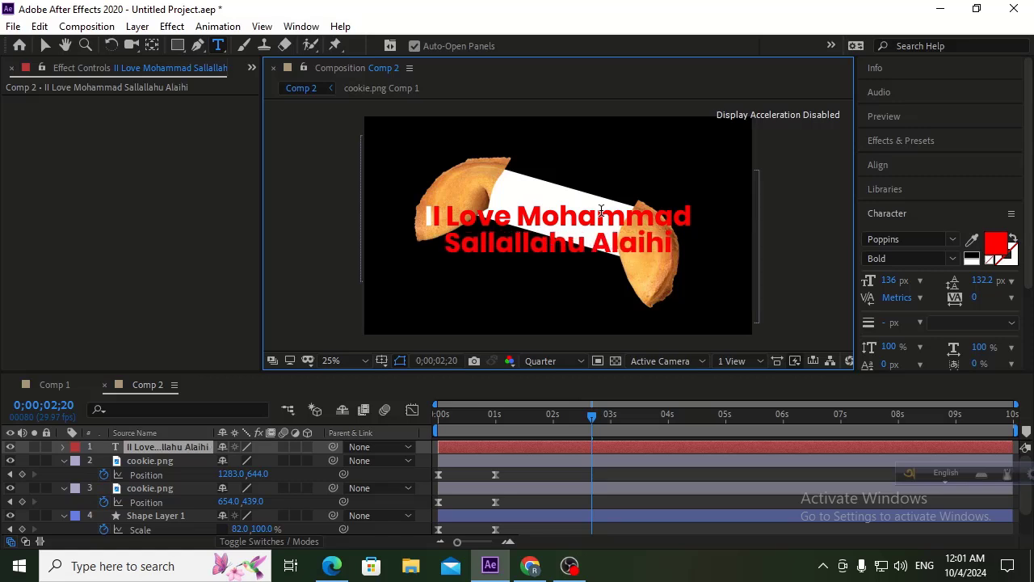
type(" wa")
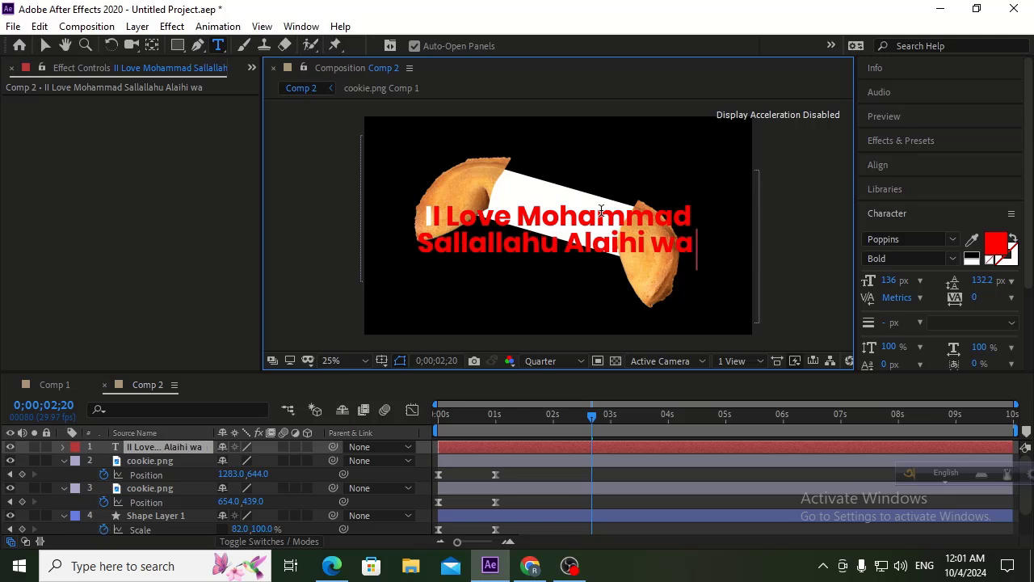
key("BackSpace")
key("BackSpace")
key("BackSpace")
type("Wa")
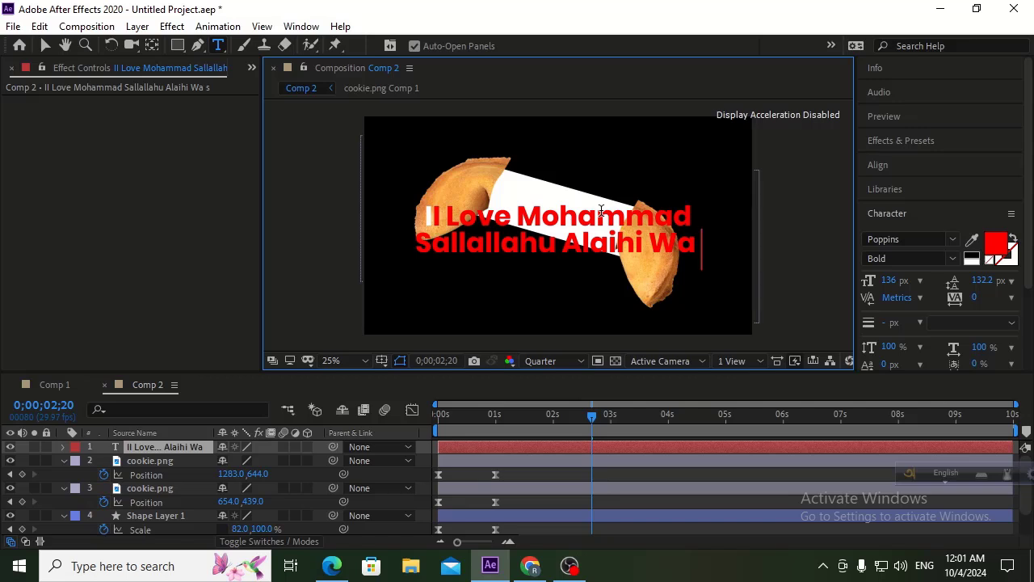
type(" sakk")
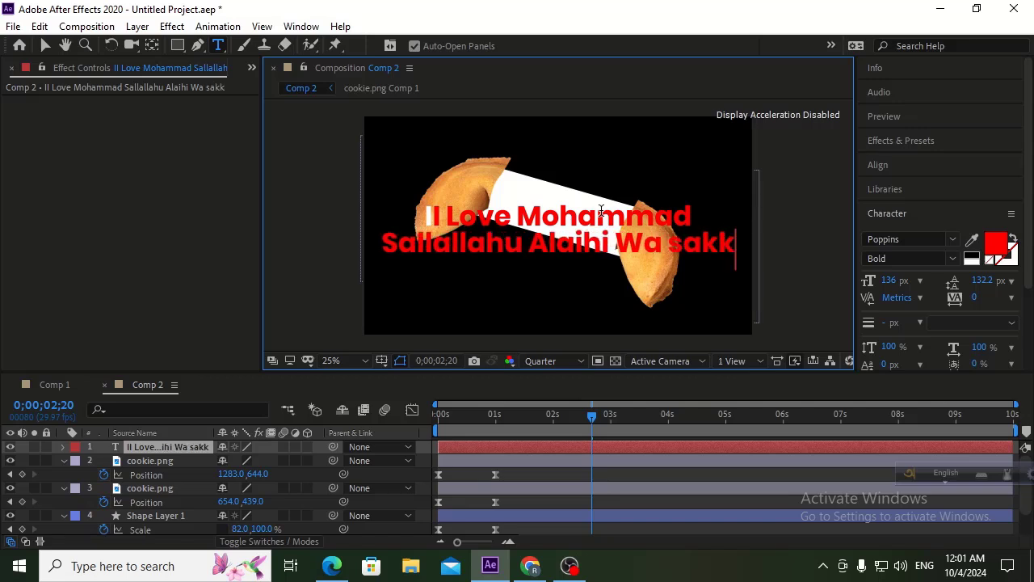
key("BackSpace")
key("BackSpace")
type("lla")
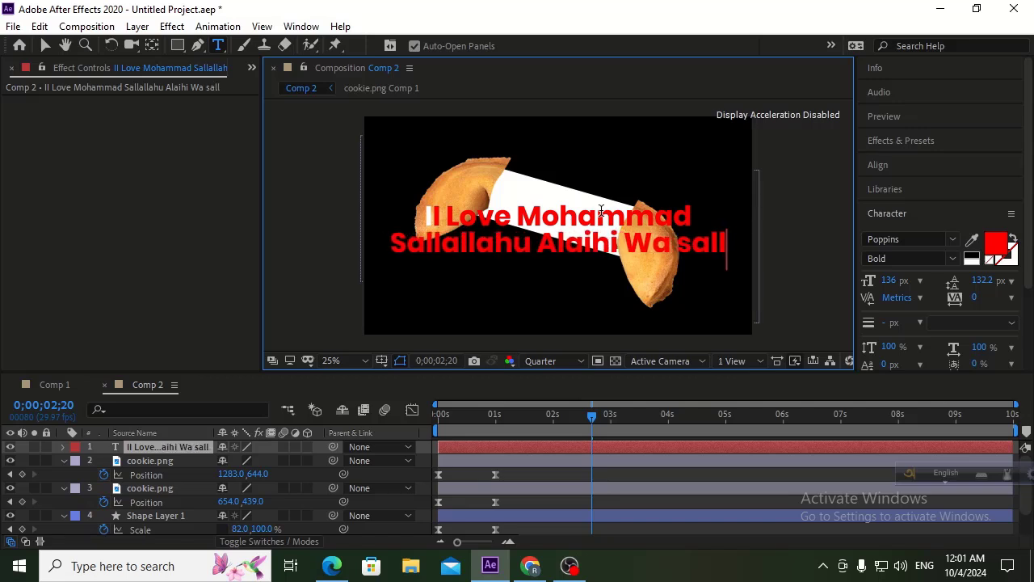
type("m")
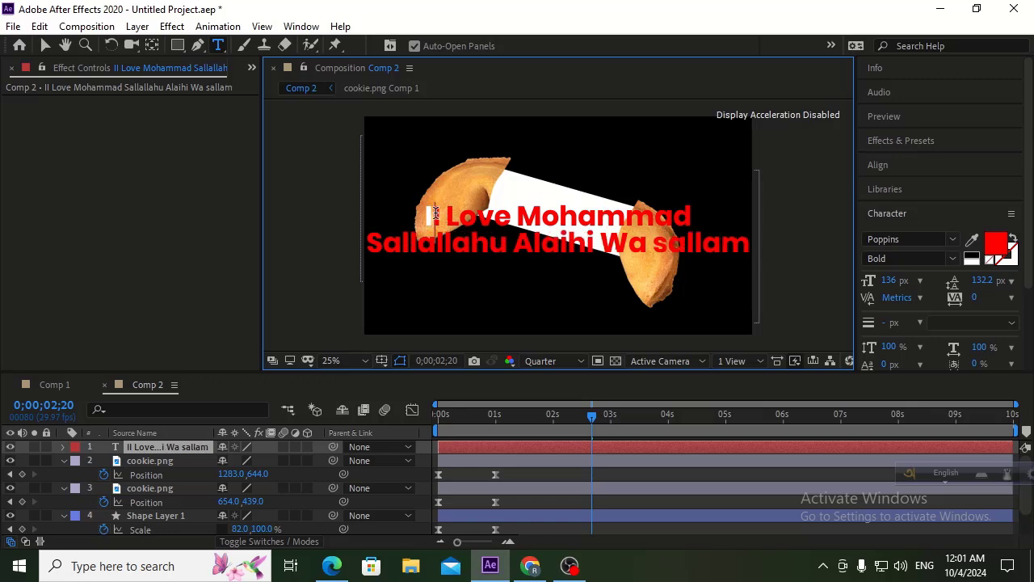
Delete the stray white "I" at the start of the message and finish editing the text.
left_click_drag(434, 212, 407, 214)
left_click(438, 220)
left_click(434, 216)
key("BackSpace")
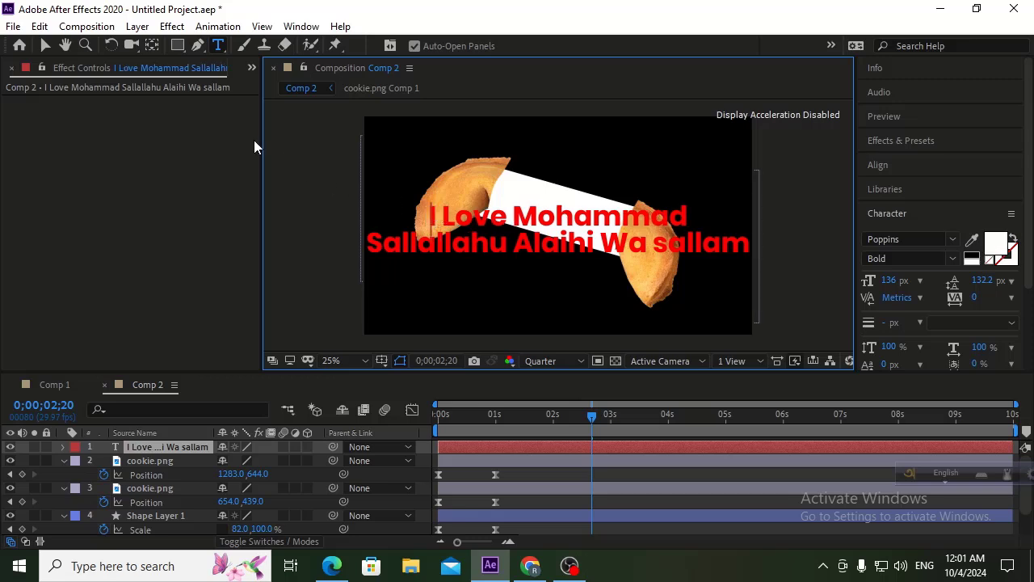
left_click(44, 46)
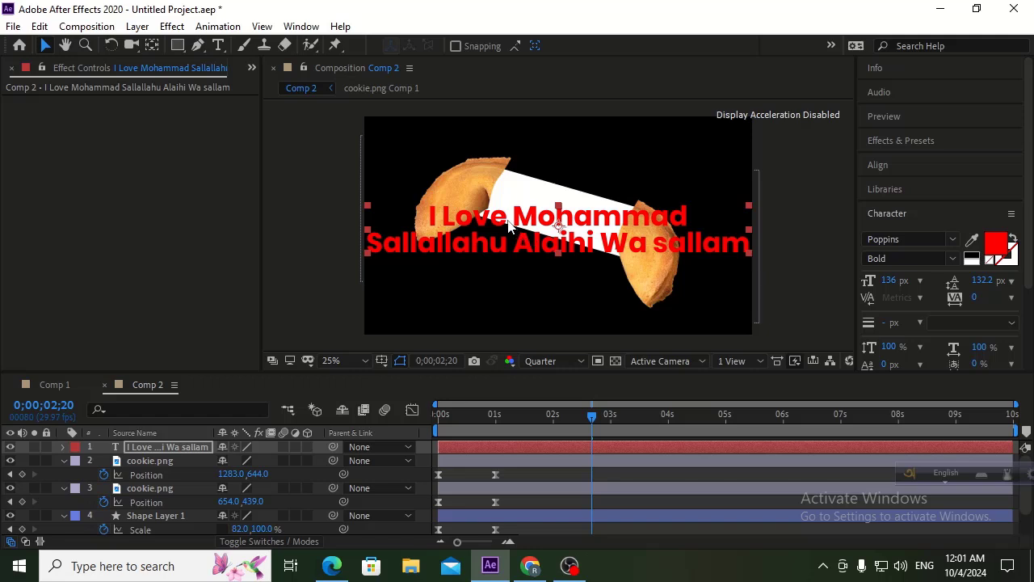
Color the second line of the message green (0, 128, 0).
triple_click(450, 247)
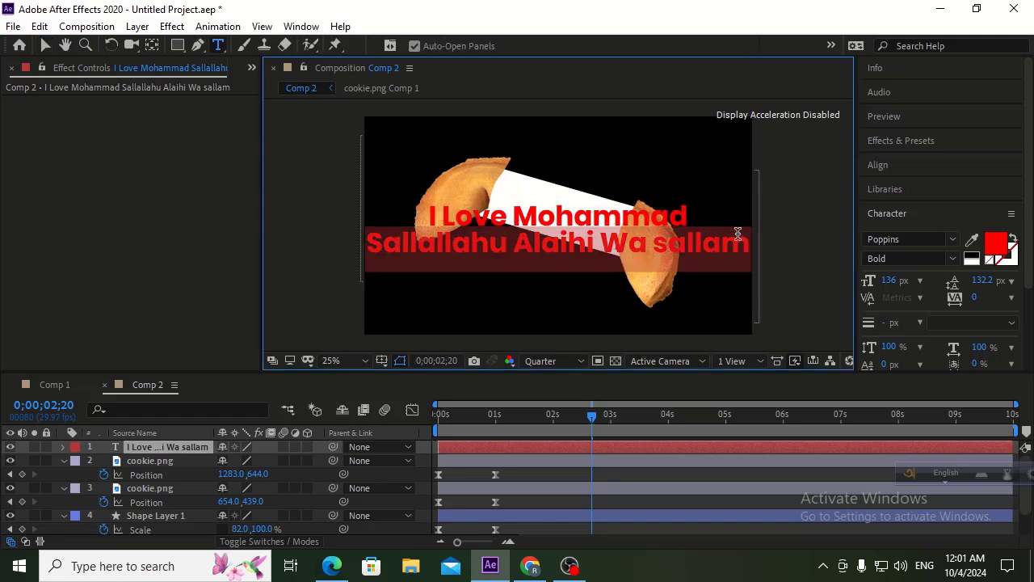
left_click(992, 247)
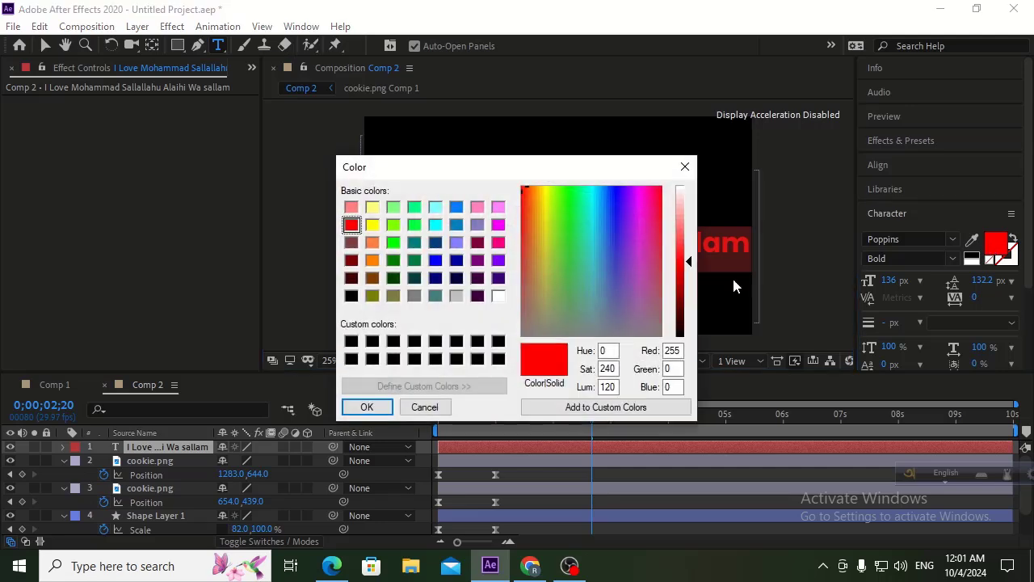
left_click(393, 259)
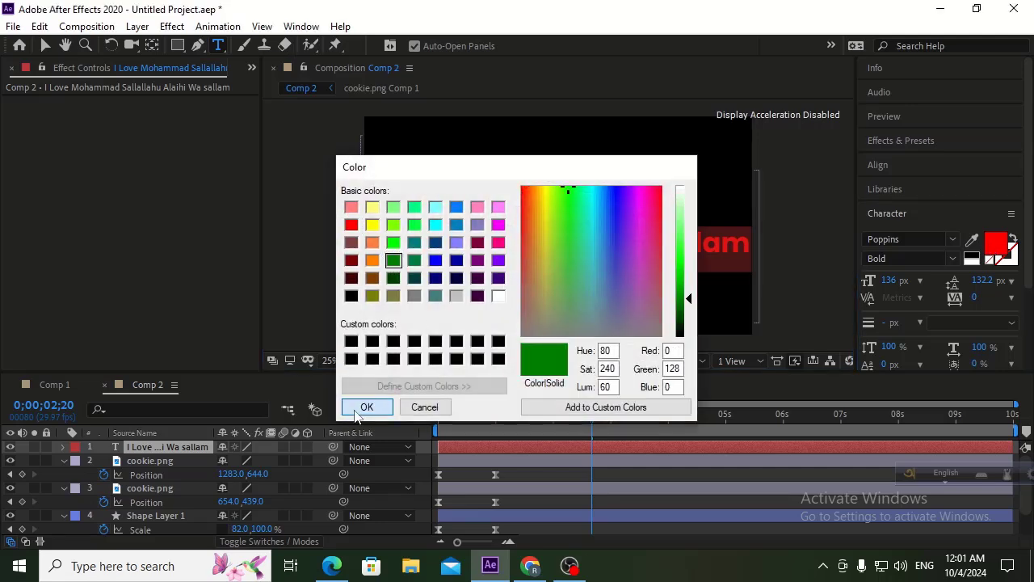
left_click(366, 407)
left_click(46, 48)
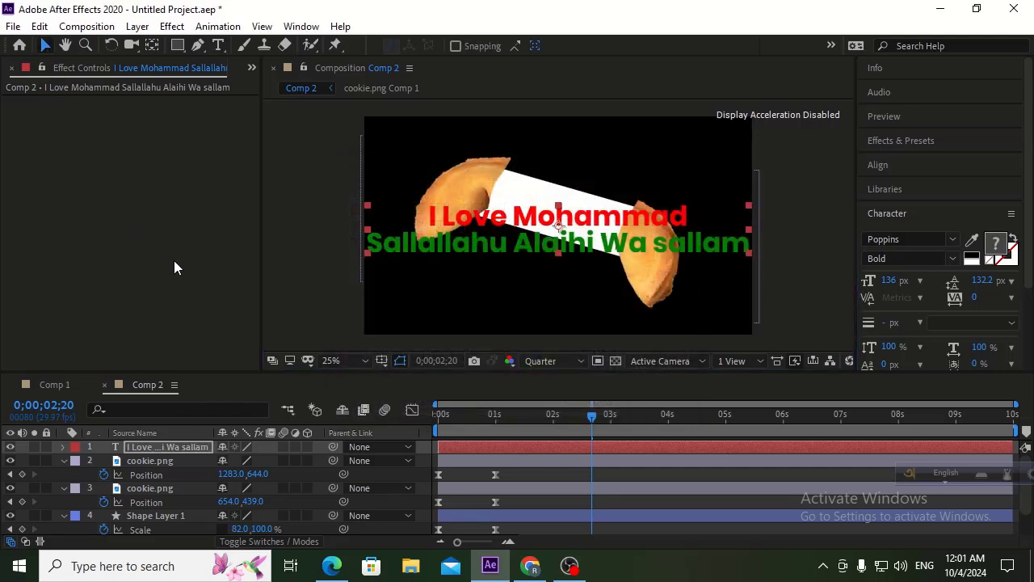
Scale the text layer down to 40% and rotate it by 16° to match the paper strip's tilt.
left_click(193, 448)
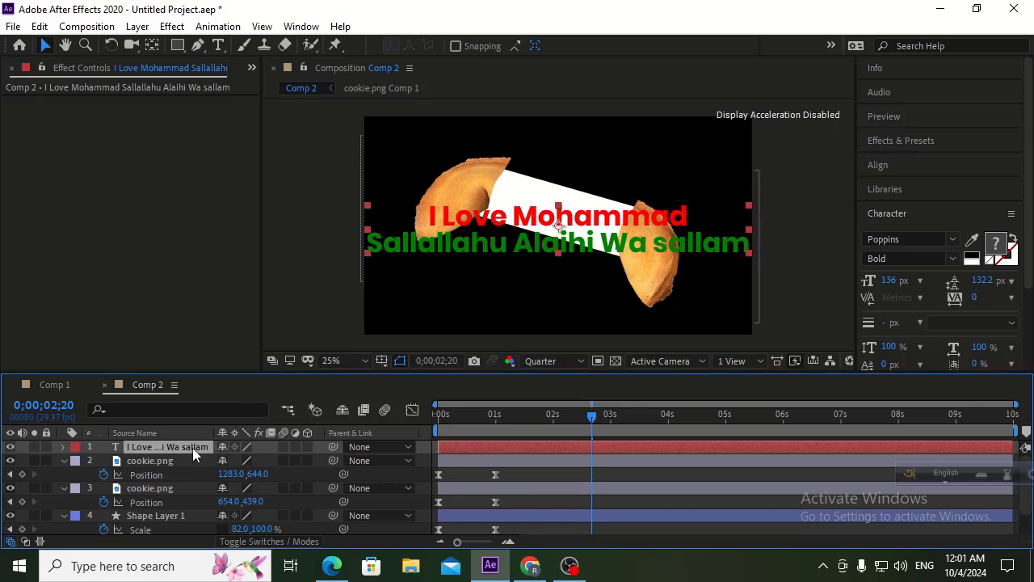
key("s")
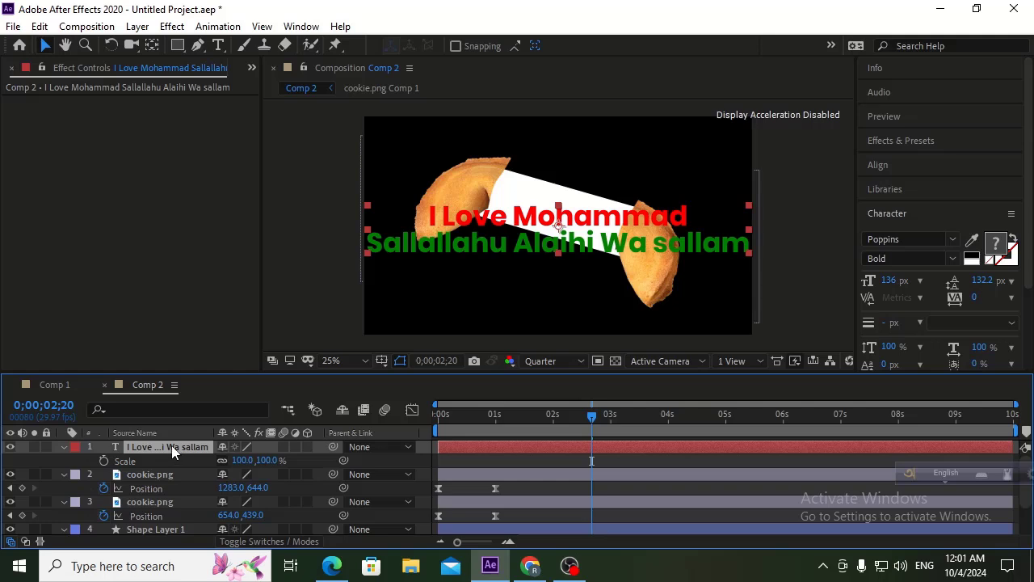
left_click_drag(241, 460, 194, 463)
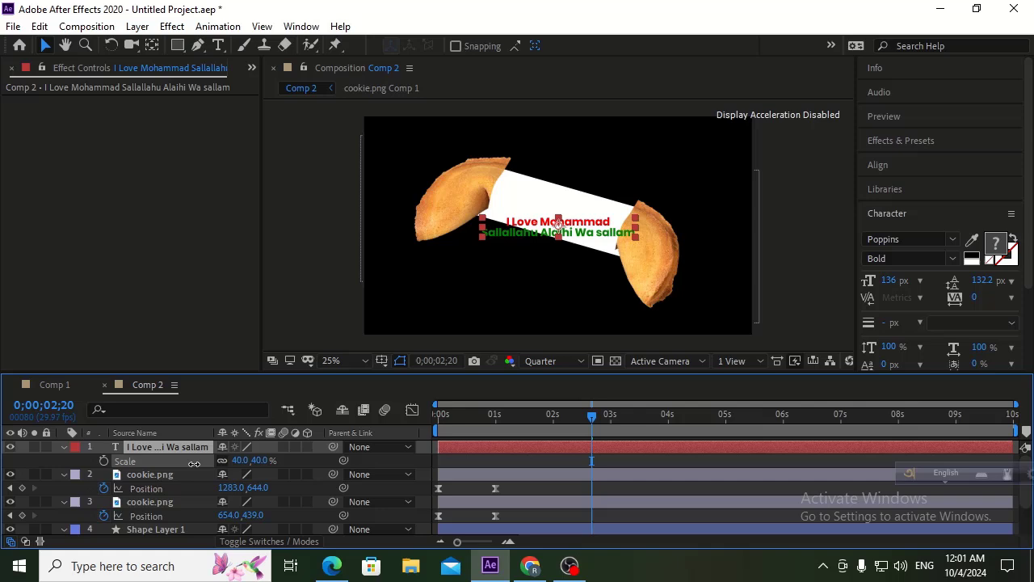
left_click(157, 448)
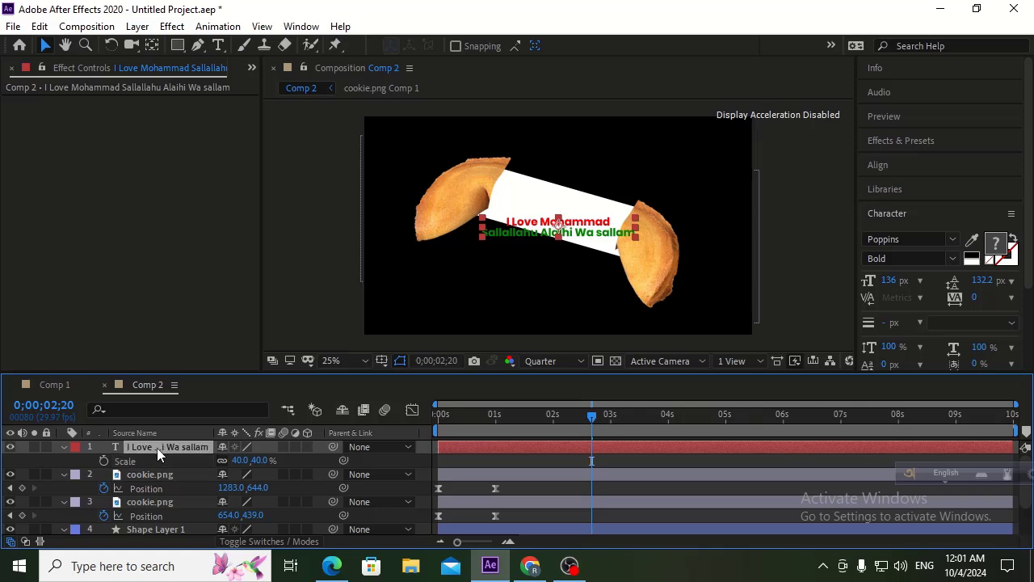
key("r")
left_click(241, 461)
type("14")
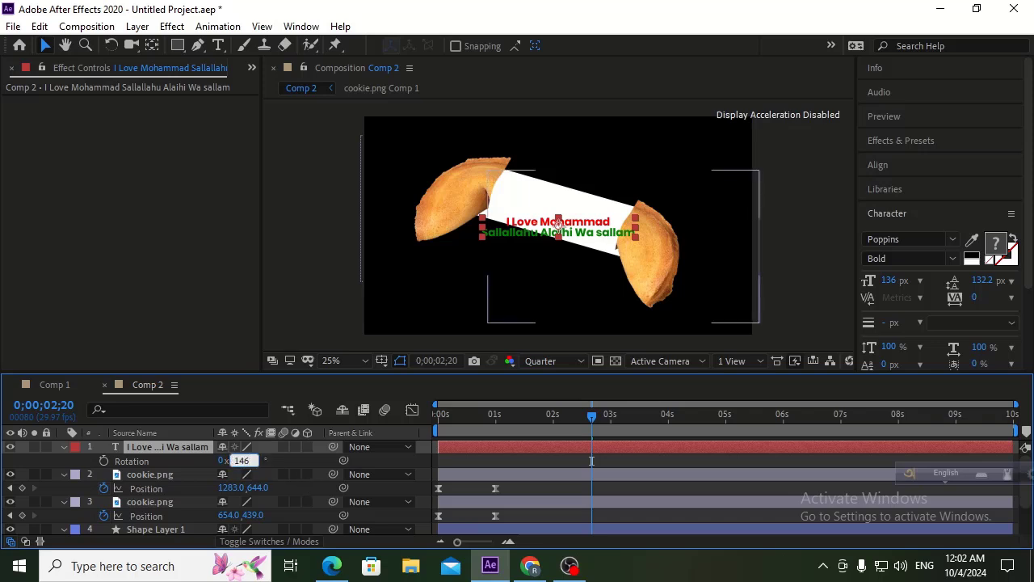
type("6")
key("BackSpace")
key("BackSpace")
type("6")
left_click(305, 465)
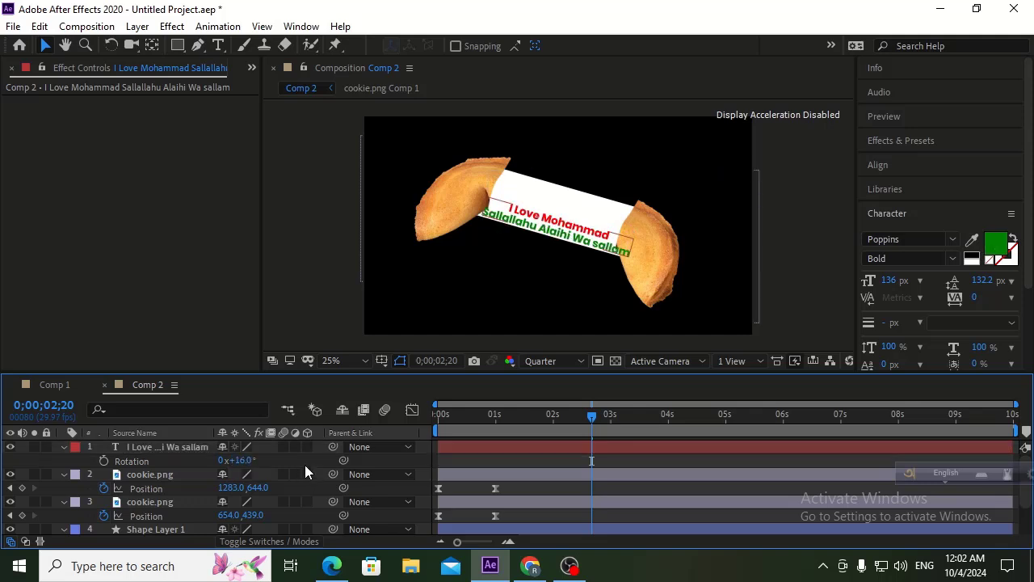
Move the message up onto the middle of the paper strip and reduce its scale to 30%.
left_click_drag(572, 241, 567, 221)
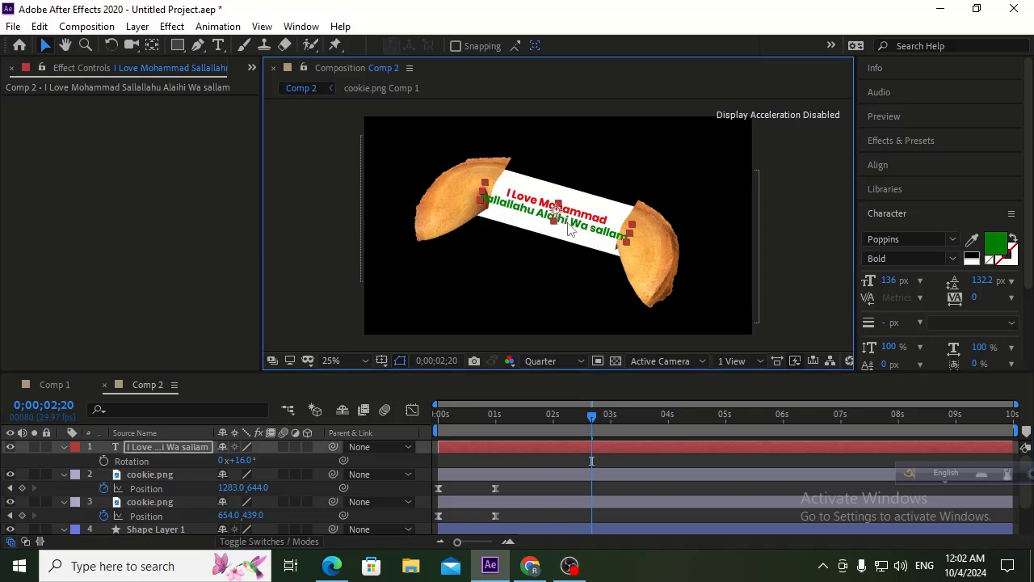
left_click(174, 448)
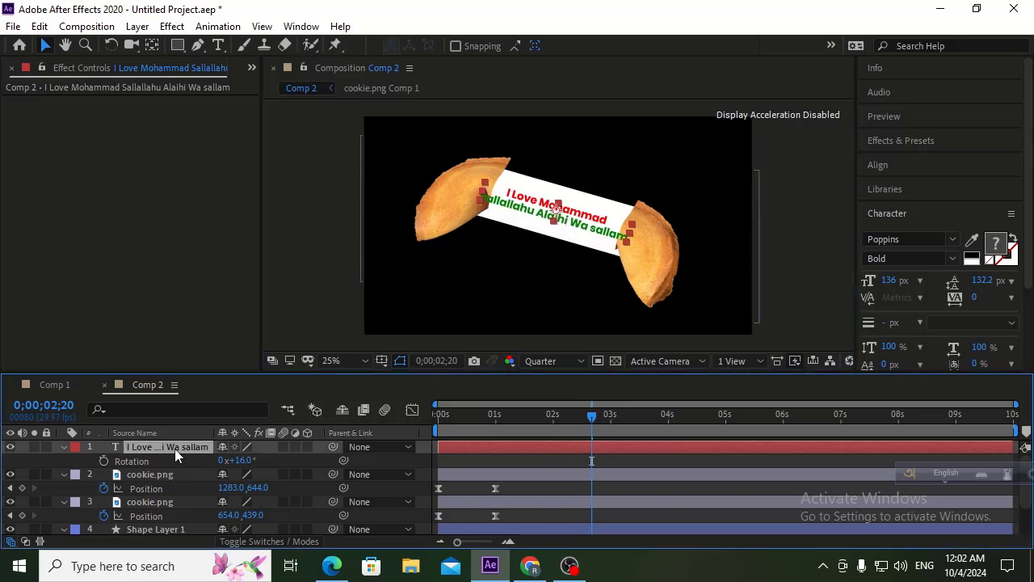
key("s")
left_click_drag(241, 461, 235, 461)
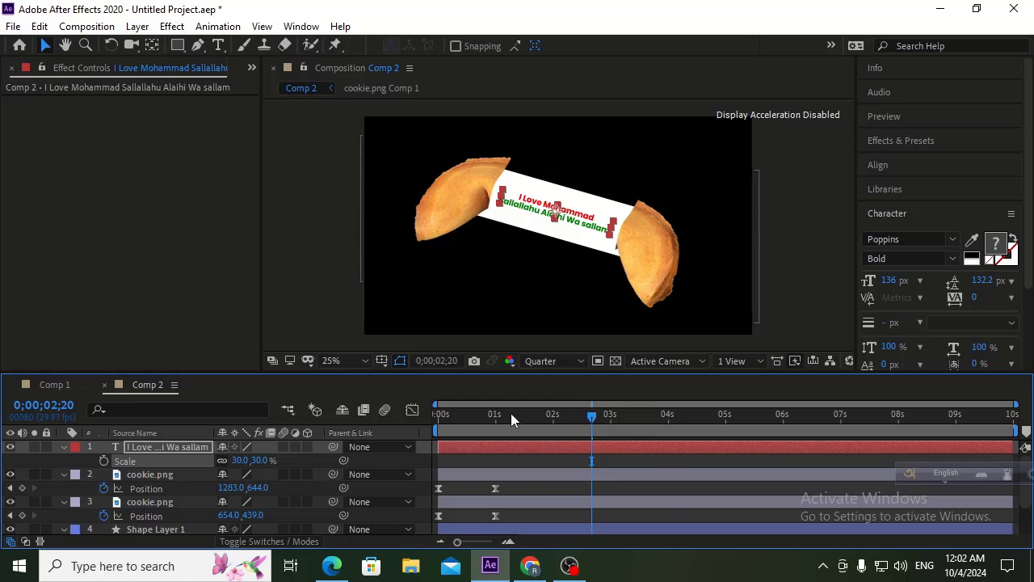
Play the composition from the first frame to check the message against the opening cookie.
left_click_drag(512, 413, 402, 413)
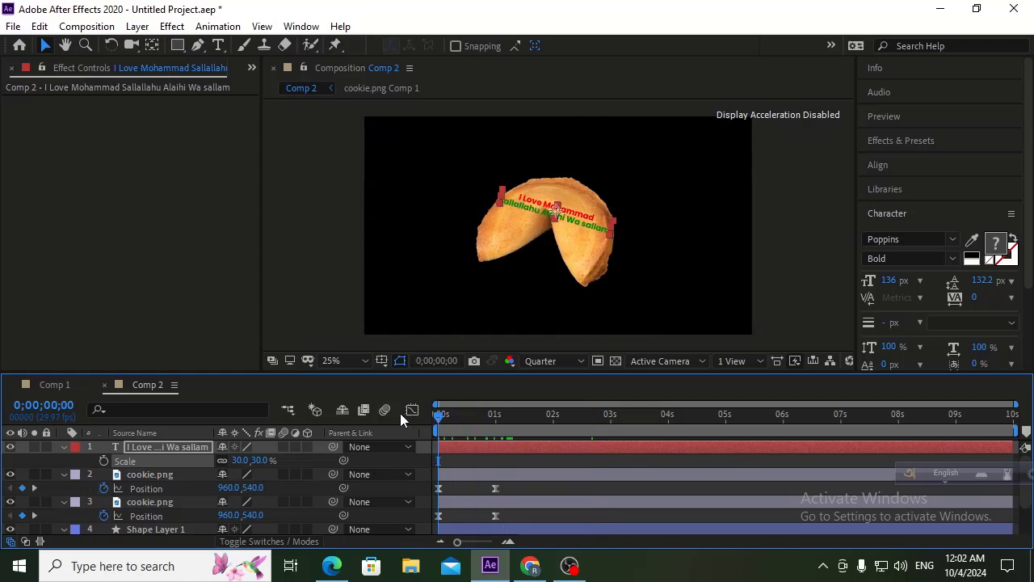
key("space")
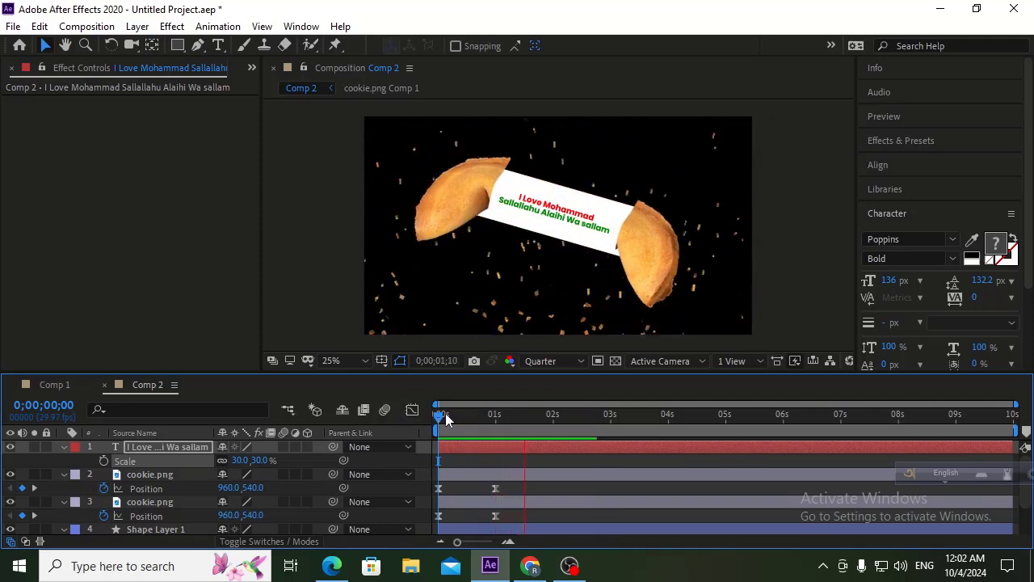
Move the current time to 0;00;00;29 and clear the previous effects search to list all effects and presets.
left_click(495, 418)
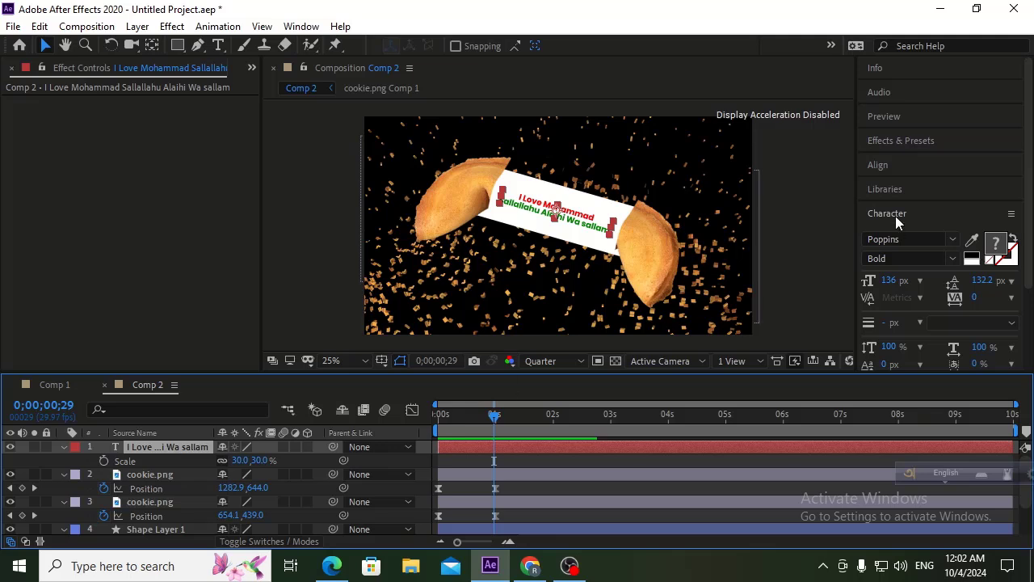
left_click(897, 140)
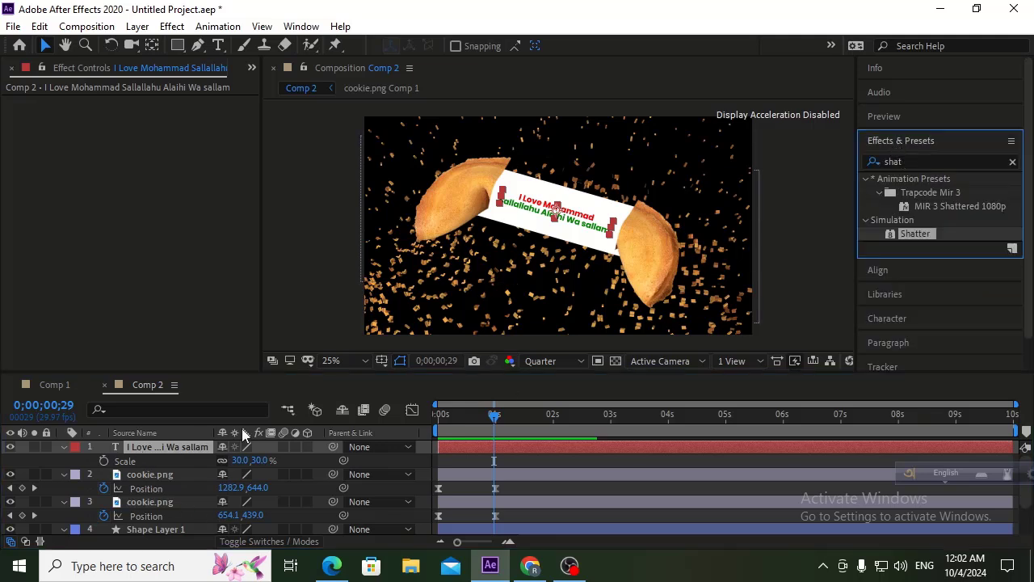
left_click(910, 161)
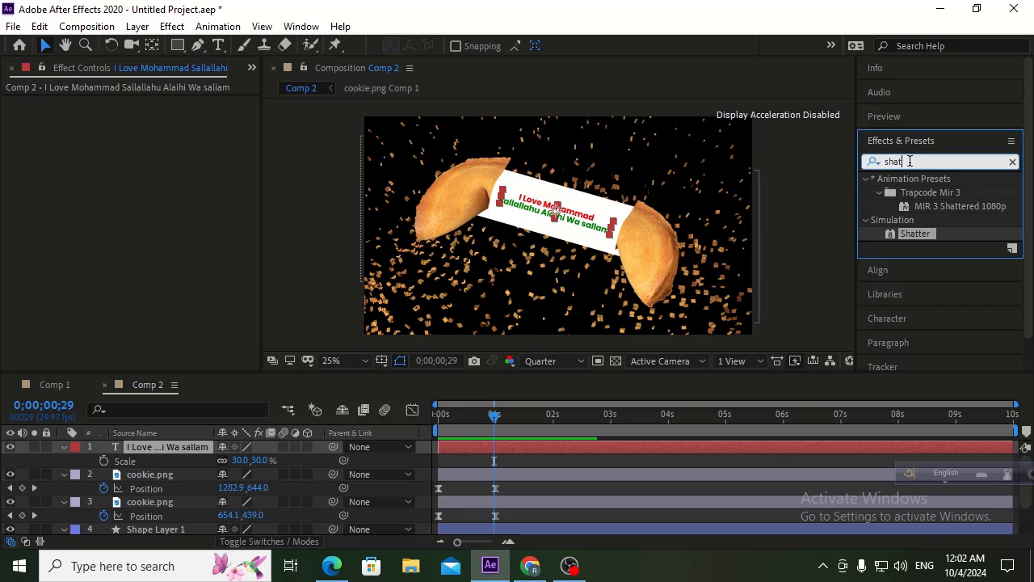
left_click(1012, 162)
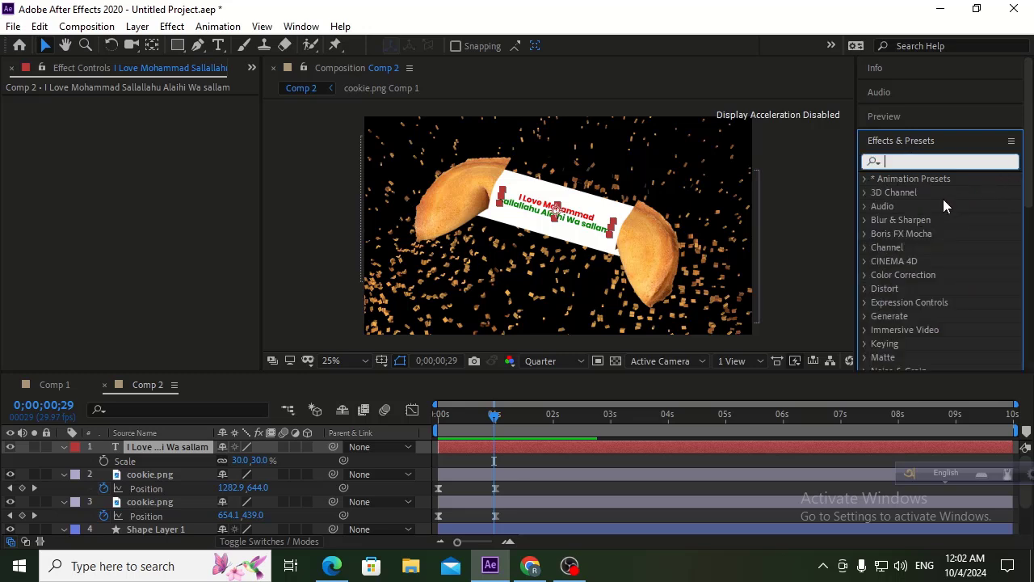
Expand the Animate In group of the Text animation presets and browse its entries.
left_click(864, 178)
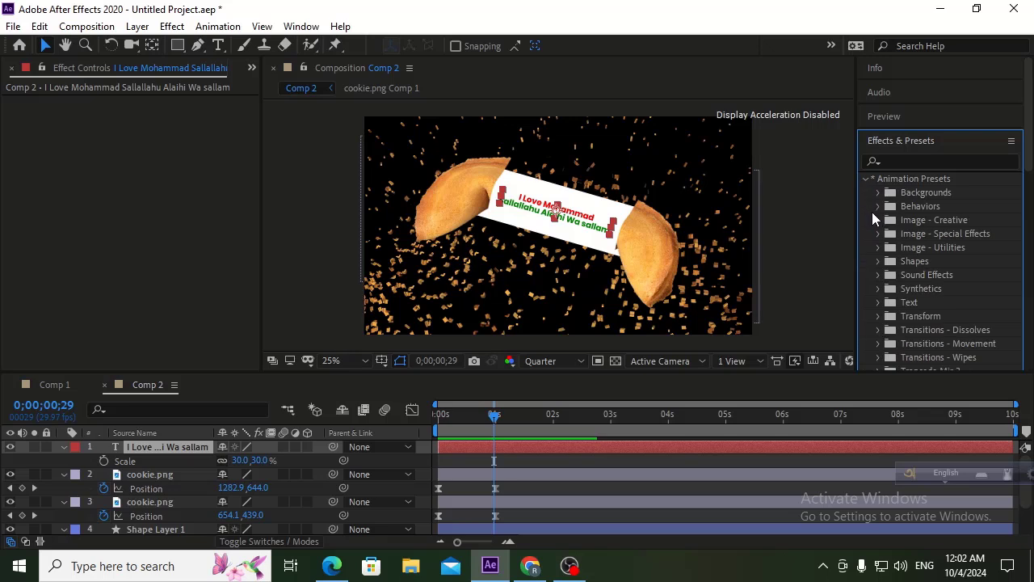
left_click(878, 302)
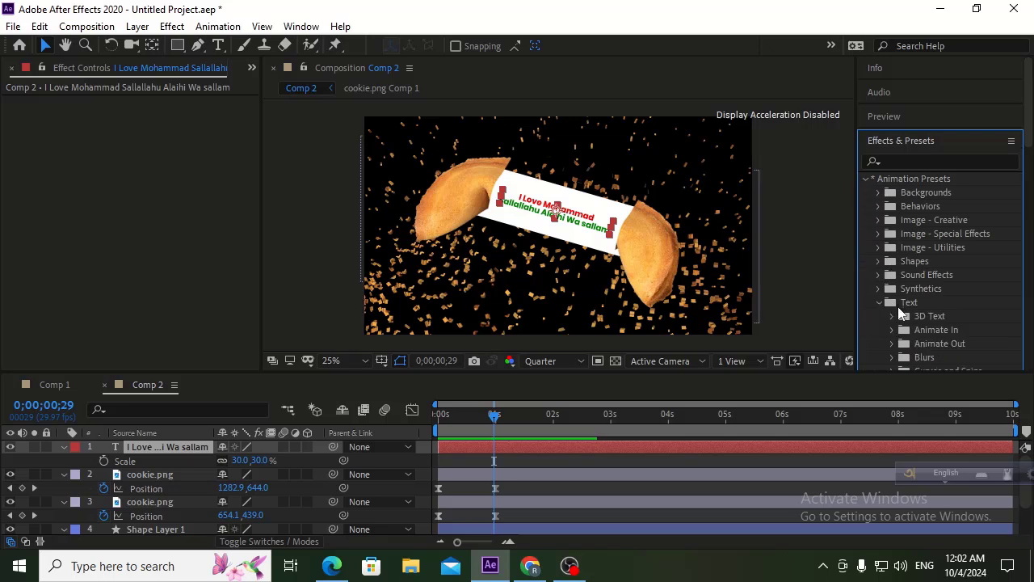
scroll(890, 308, "down", 1)
left_click(890, 298)
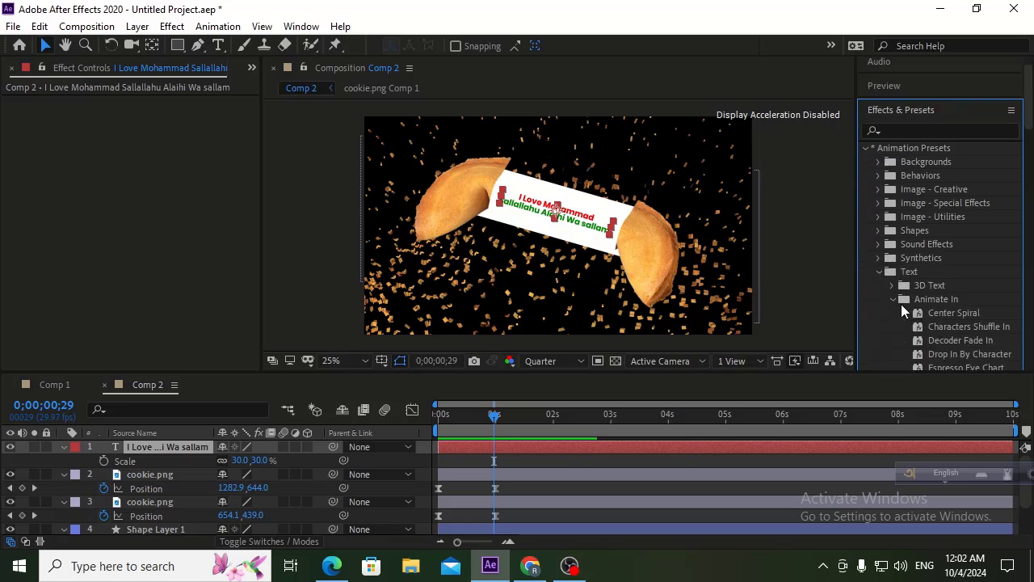
scroll(903, 306, "down", 2)
scroll(904, 309, "down", 2)
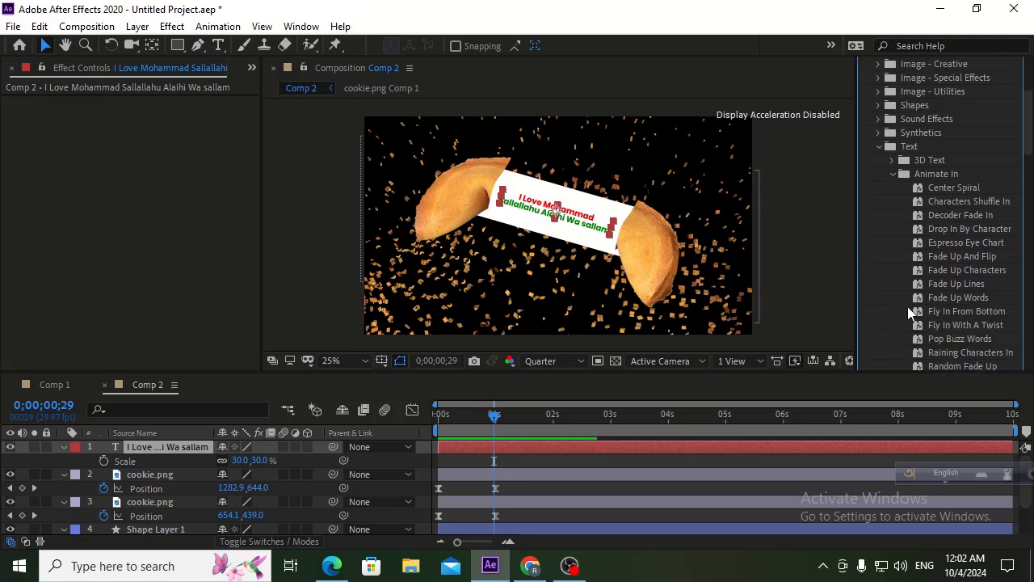
scroll(908, 306, "down", 1)
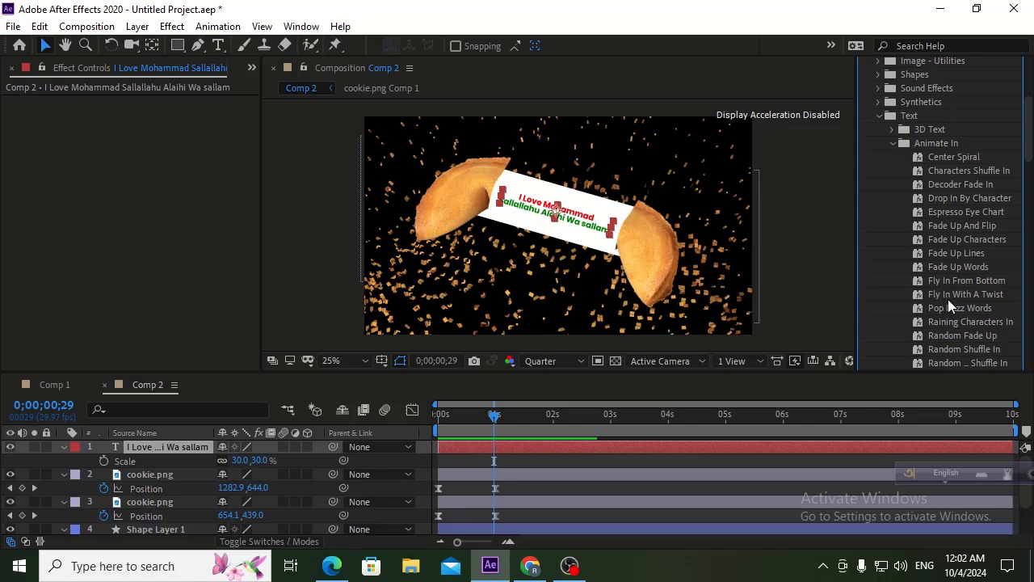
scroll(949, 303, "down", 1)
Try the Fade Up Words preset on the message layer at 0;00;00;29, preview it, and undo it.
left_click(937, 234)
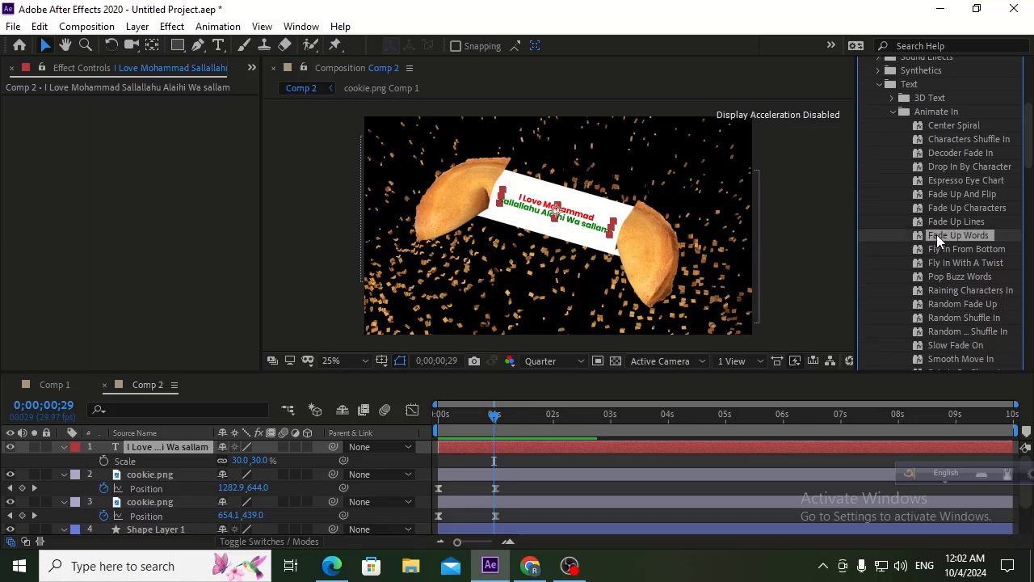
double_click(937, 234)
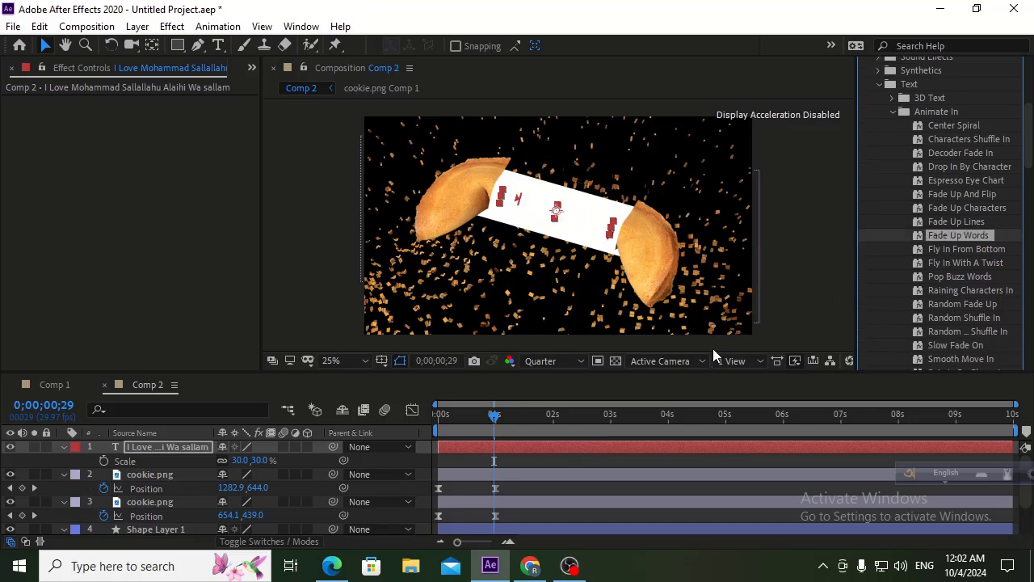
key("space")
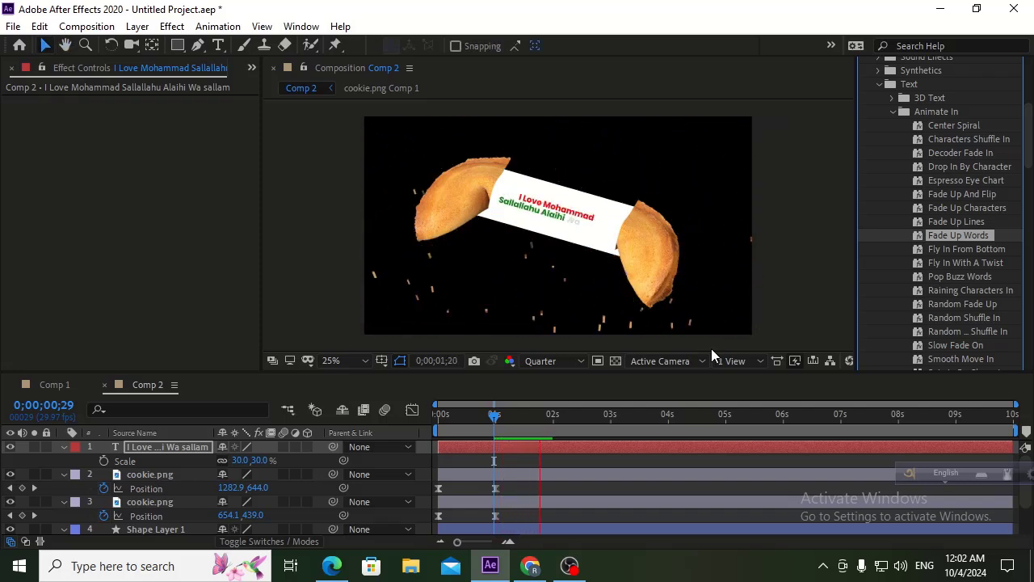
key("space")
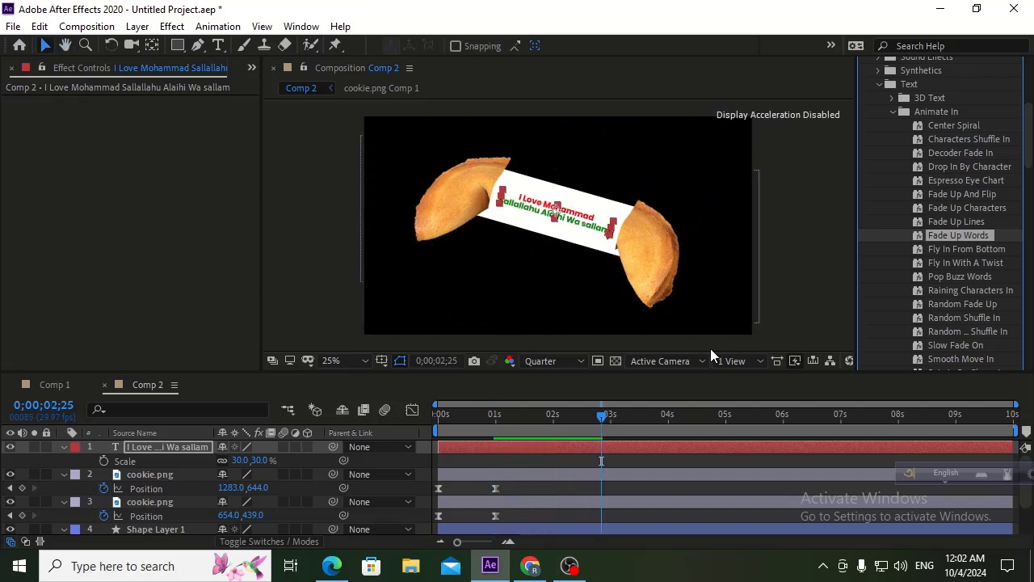
key("space")
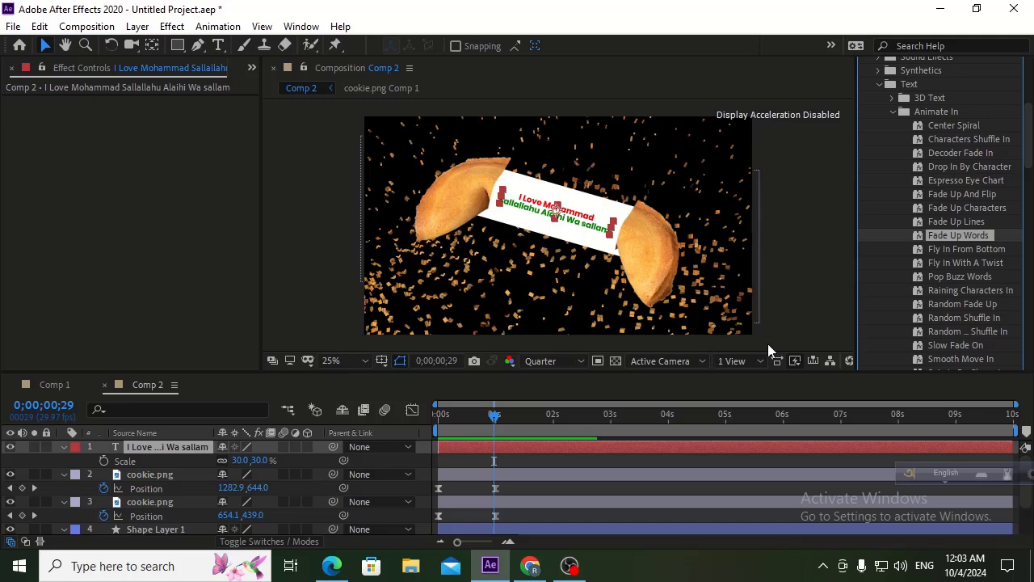
Apply the Fade Up Characters preset to the message layer at 0;00;00;29 and preview the reveal.
left_click(964, 209)
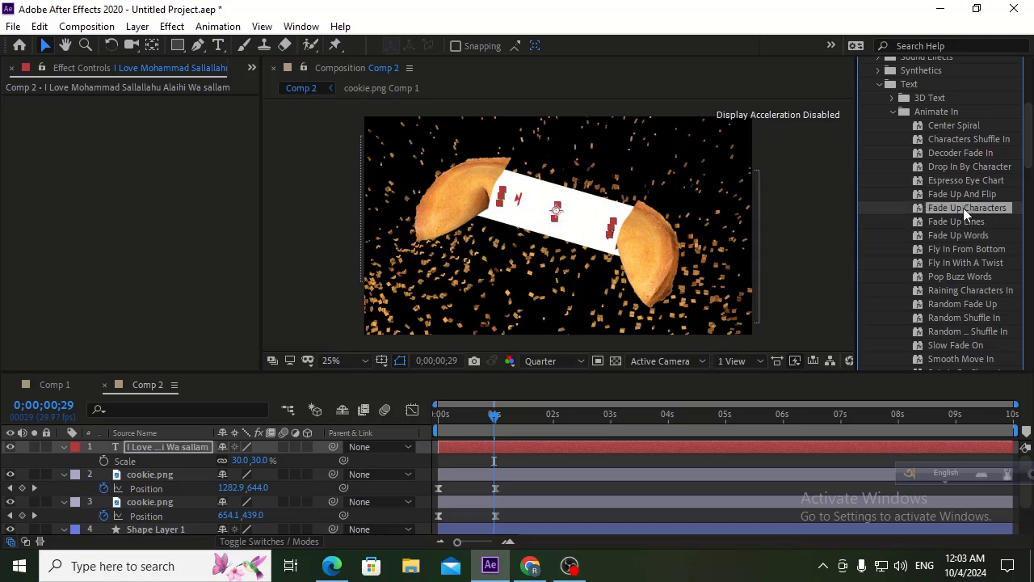
double_click(963, 208)
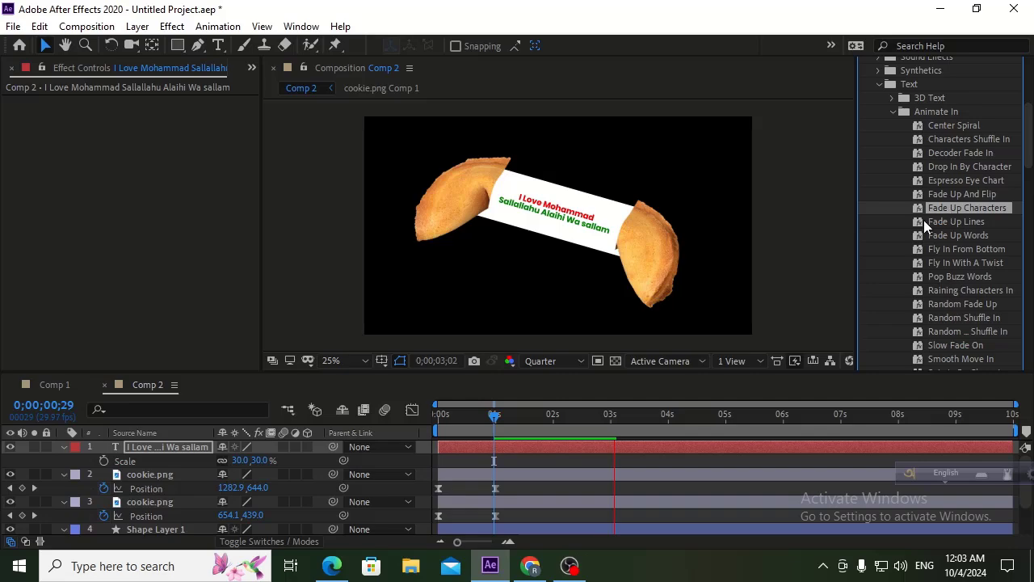
Play Comp 2 repeatedly from the first frame to check the message reveal against the splitting cookie.
left_click_drag(579, 421, 340, 429)
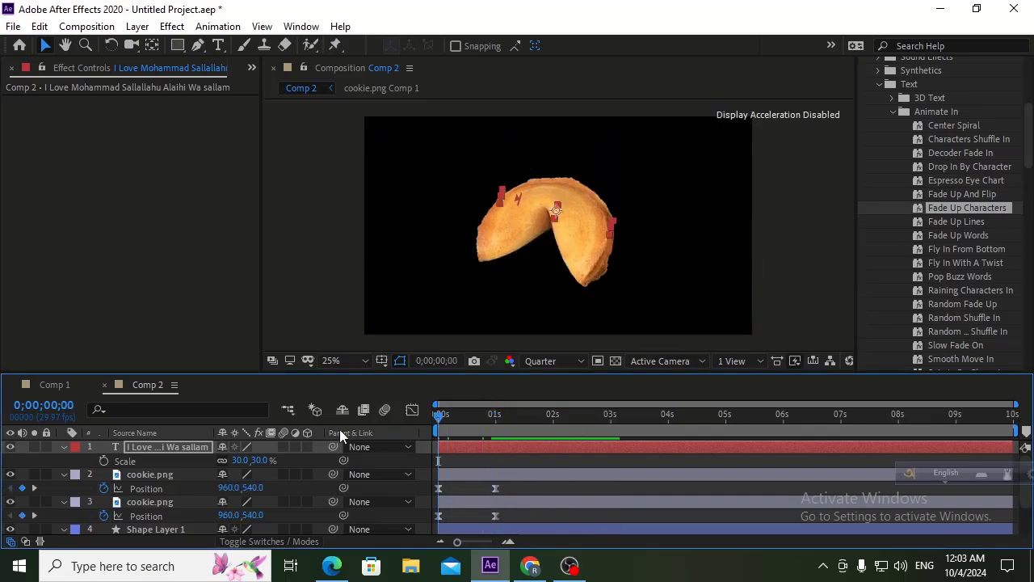
key("space")
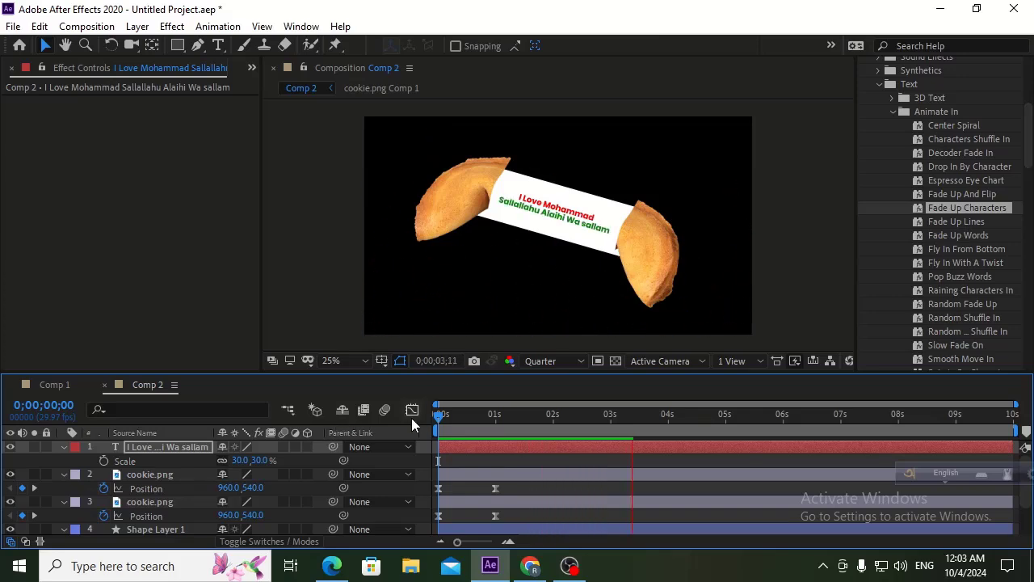
left_click_drag(499, 418, 320, 418)
key("space")
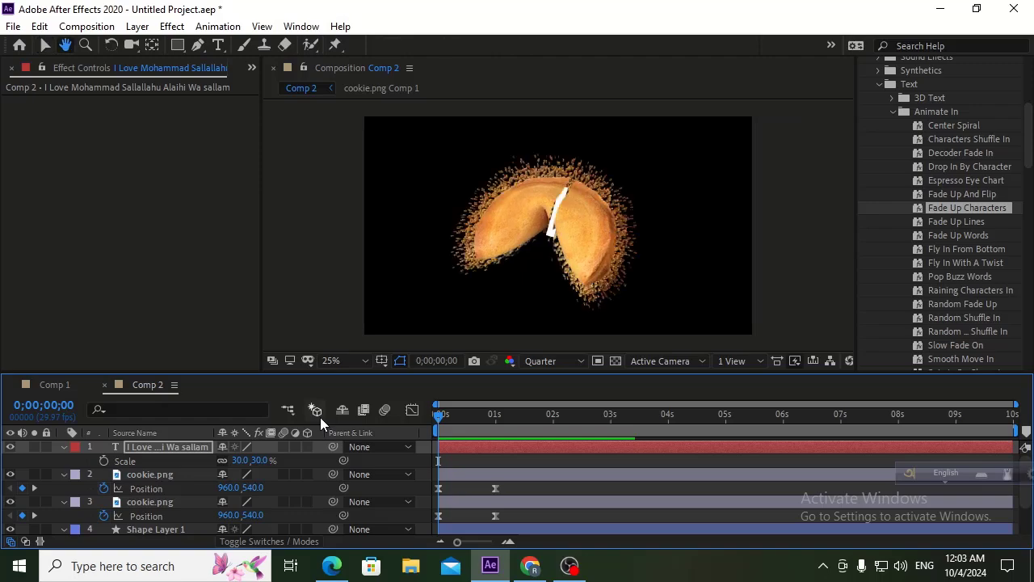
key("space")
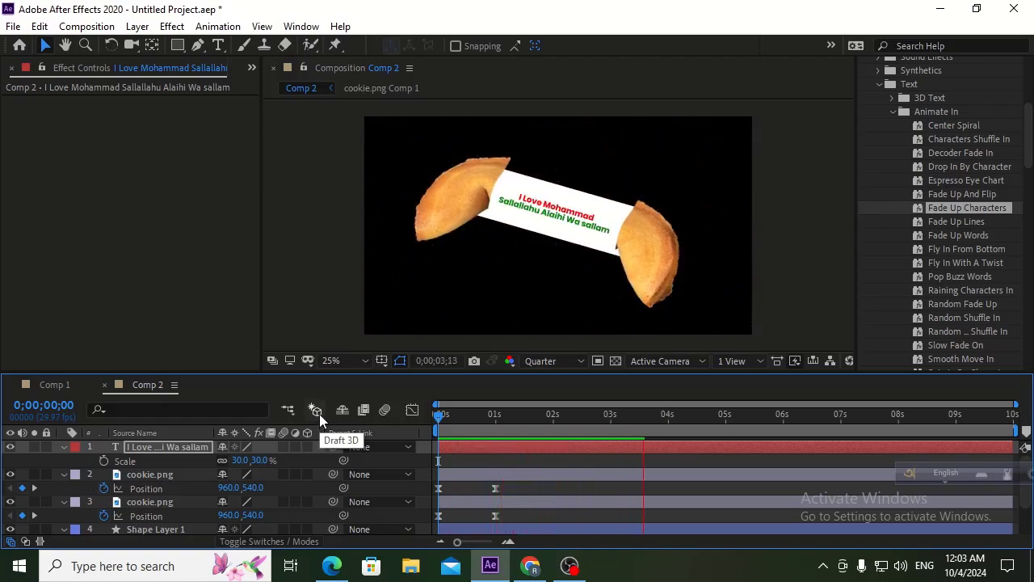
left_click_drag(515, 416, 366, 418)
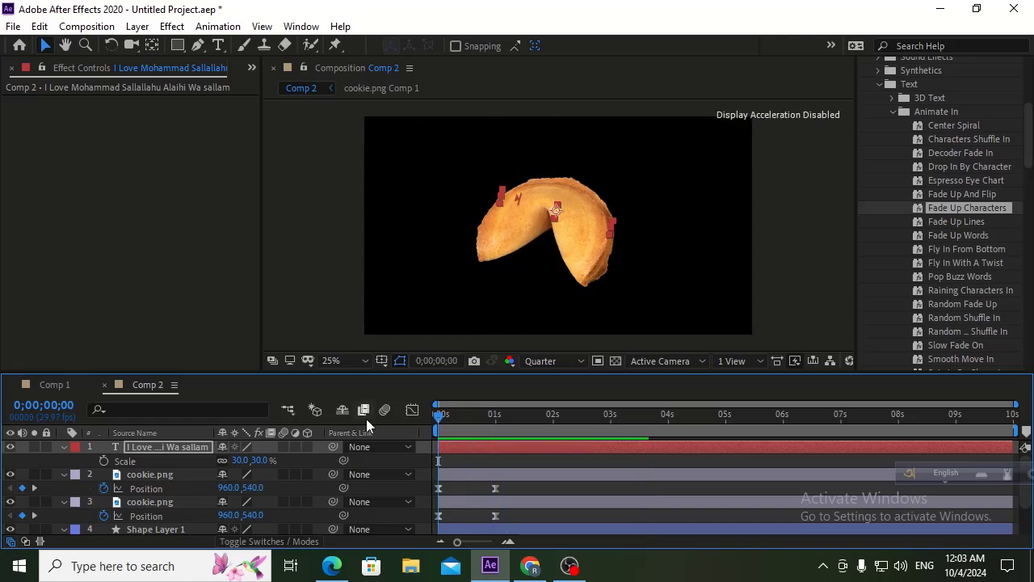
key("space")
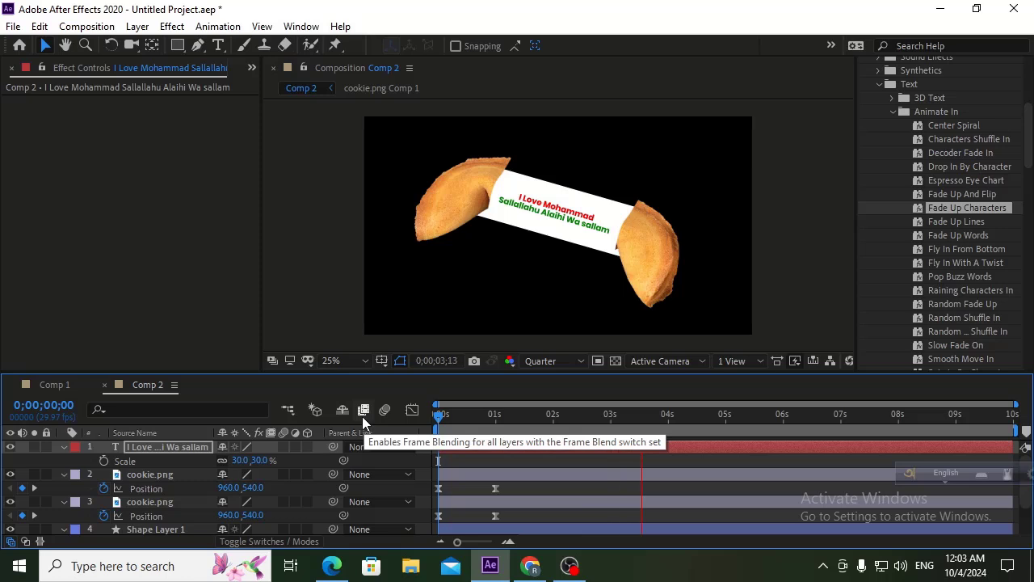
left_click_drag(539, 427, 373, 427)
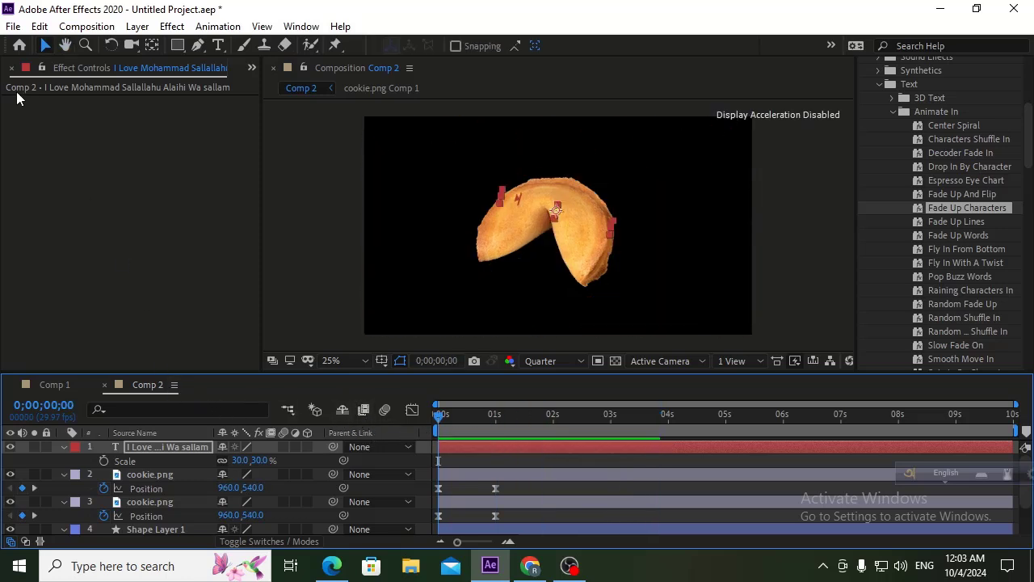
Create a new composition from the project with the HDTV 1080 29.97 preset and a duration of 0;00;10;00.
left_click(251, 68)
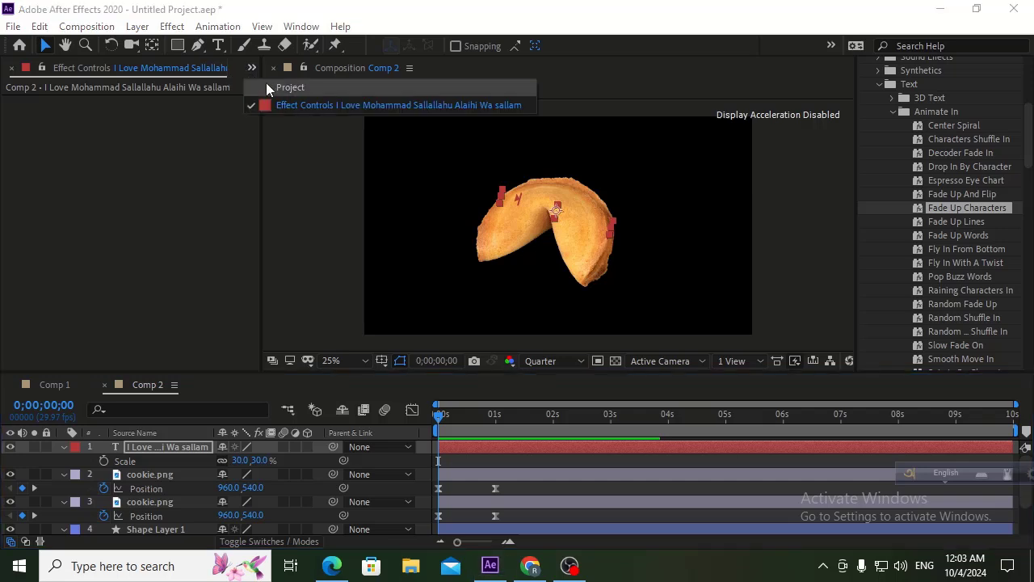
left_click(277, 85)
left_click(107, 308)
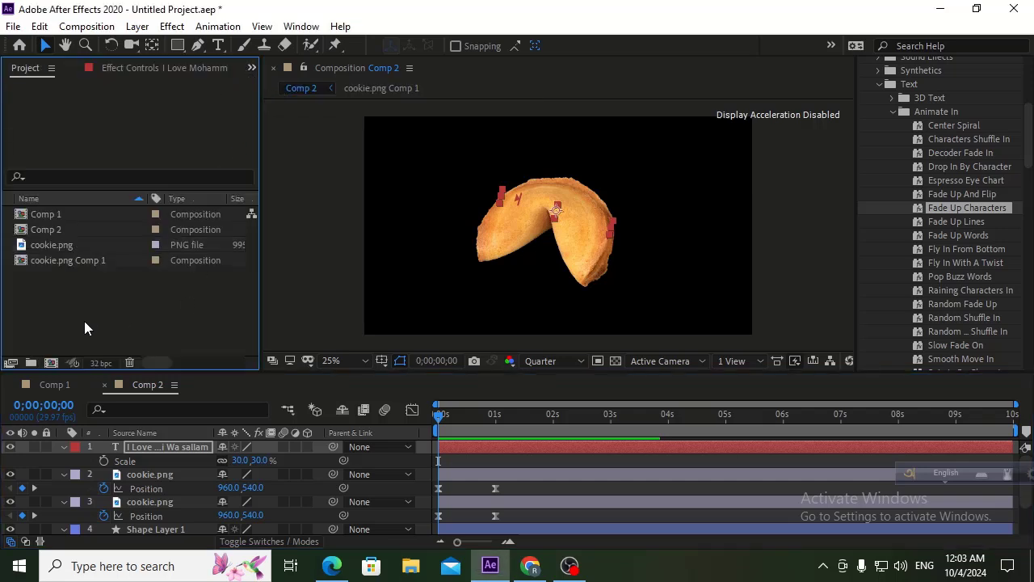
left_click(50, 363)
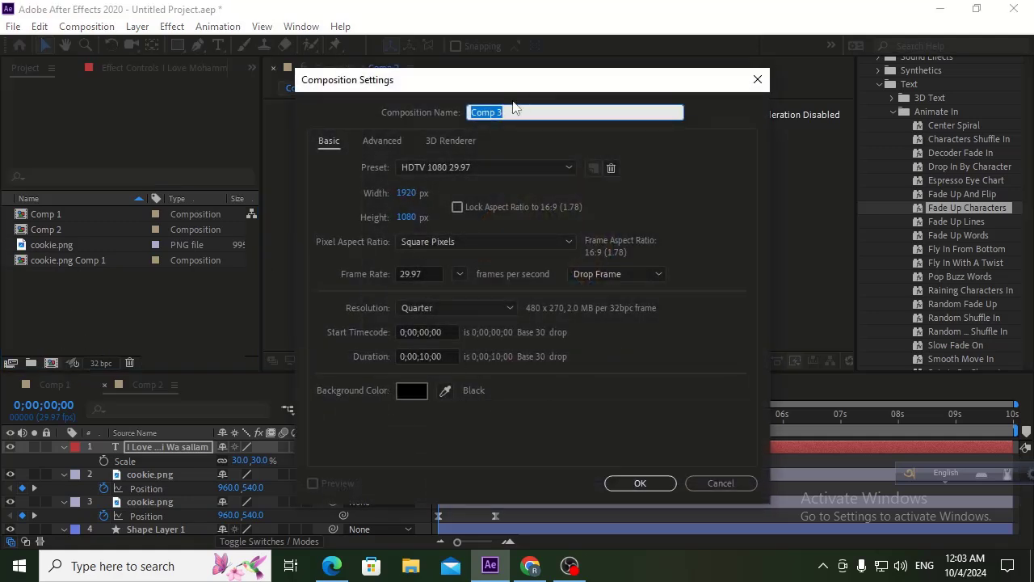
left_click(615, 483)
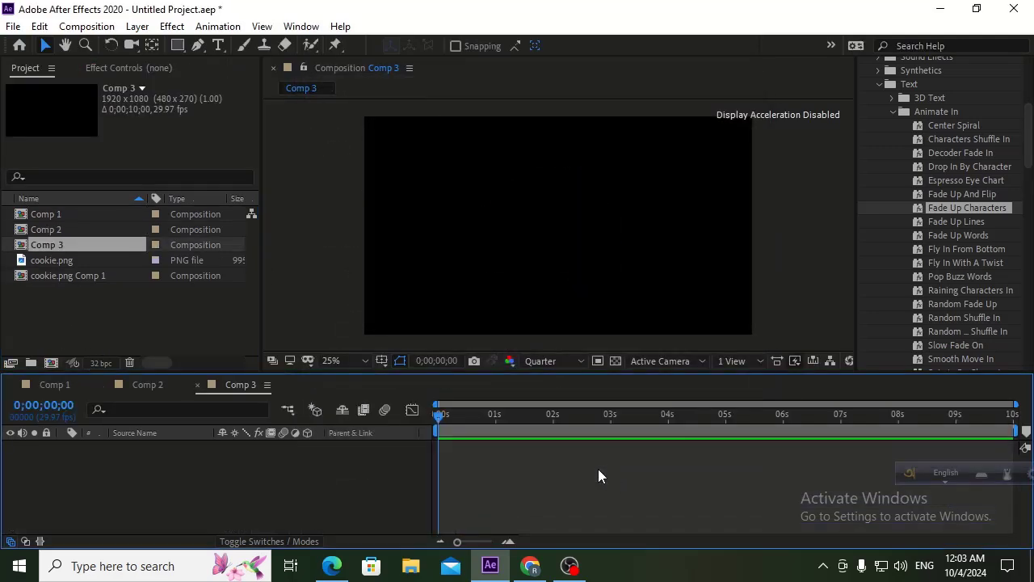
End the work area of Comp 2 at 0;00;05;29 and trim the composition to it.
left_click(155, 390)
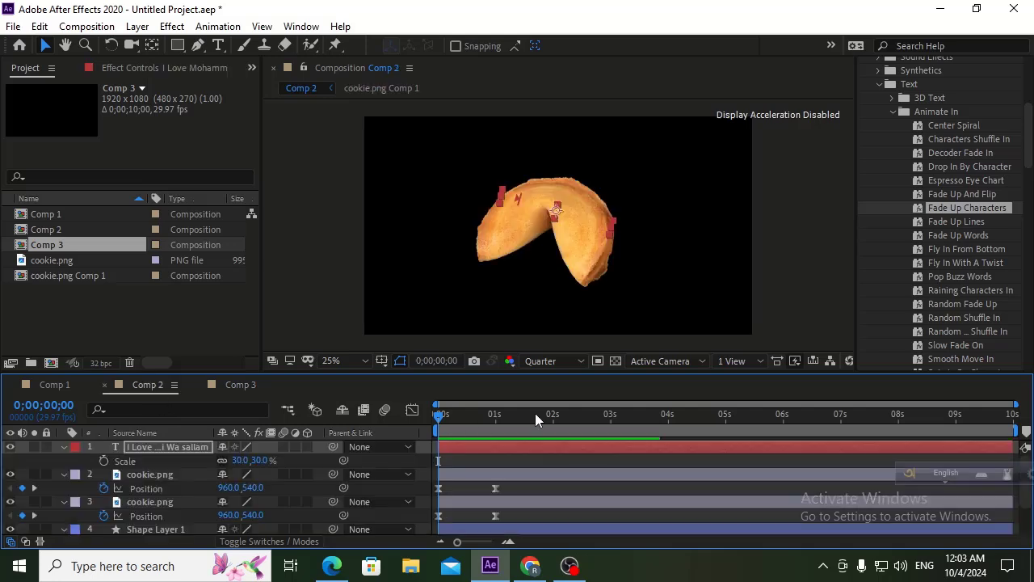
left_click_drag(535, 413, 783, 418)
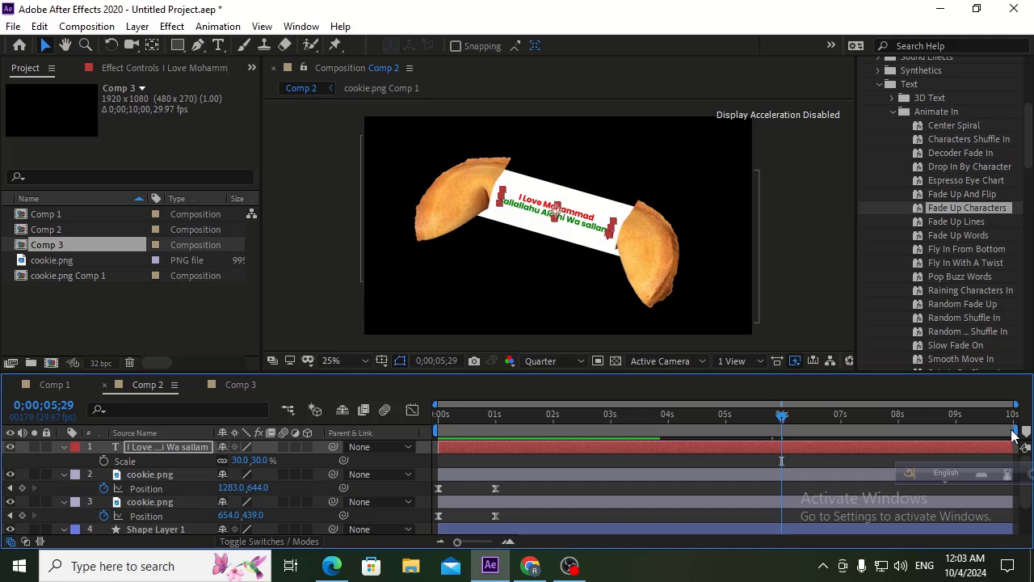
left_click_drag(1017, 430, 780, 430)
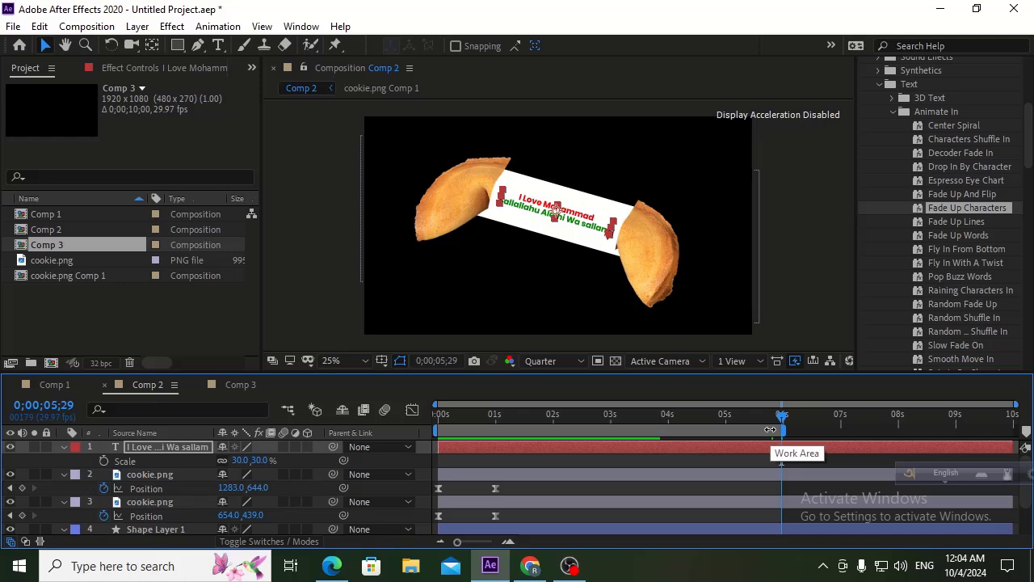
right_click(760, 431)
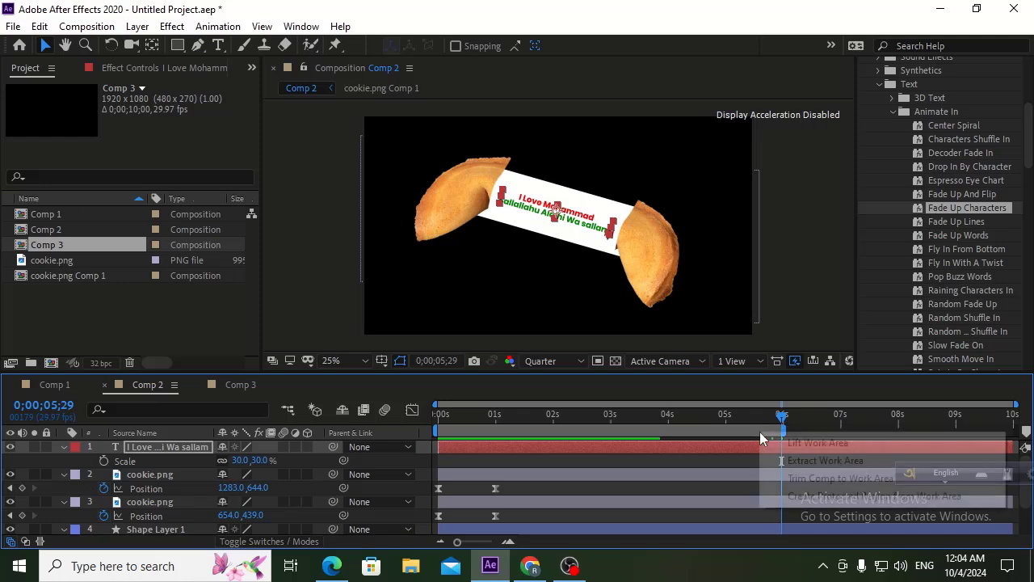
left_click(804, 478)
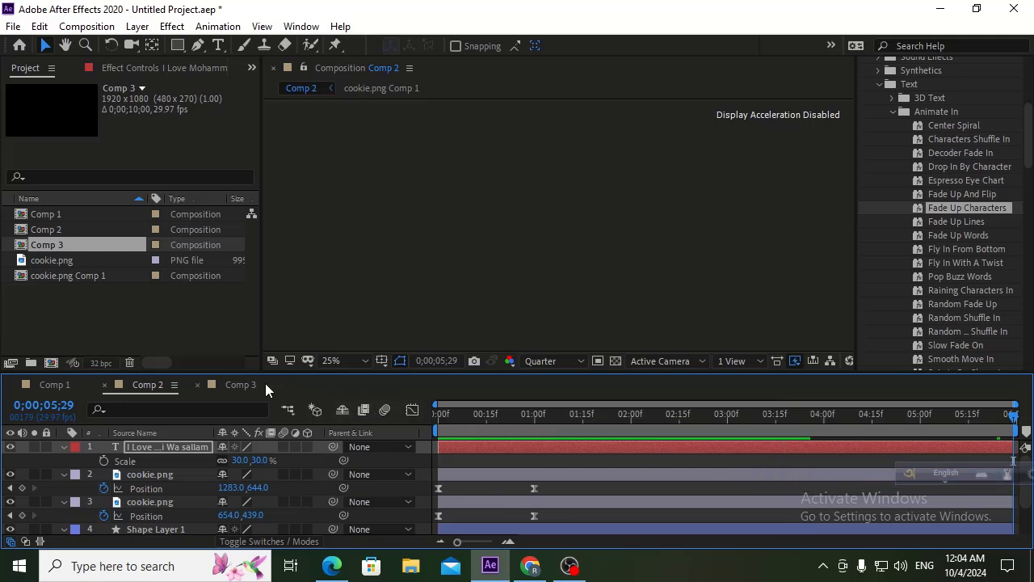
Place Comp 1 in the Comp 3 timeline from the first frame and add Comp 2 beneath it.
left_click(238, 384)
left_click(105, 322)
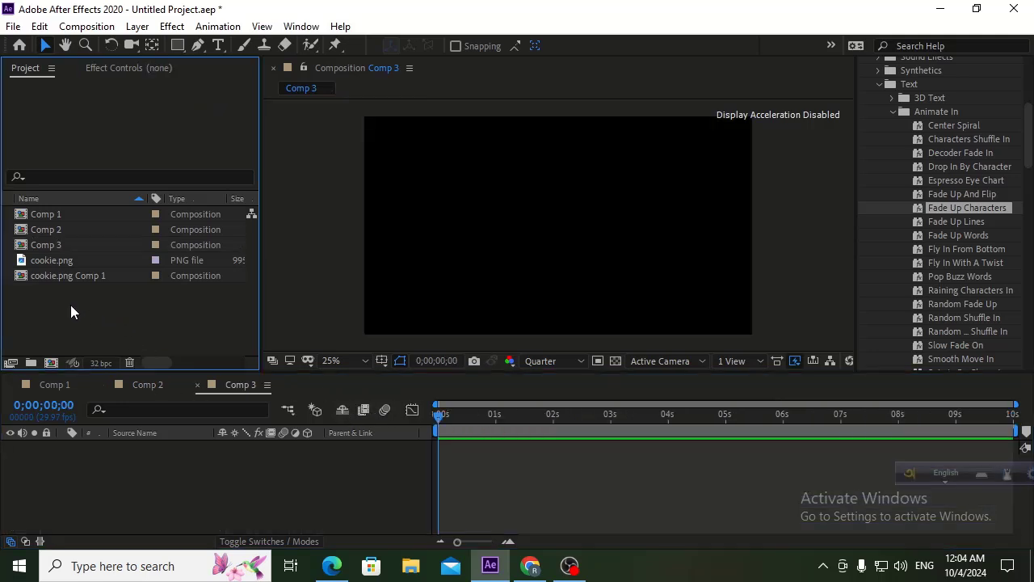
left_click(56, 215)
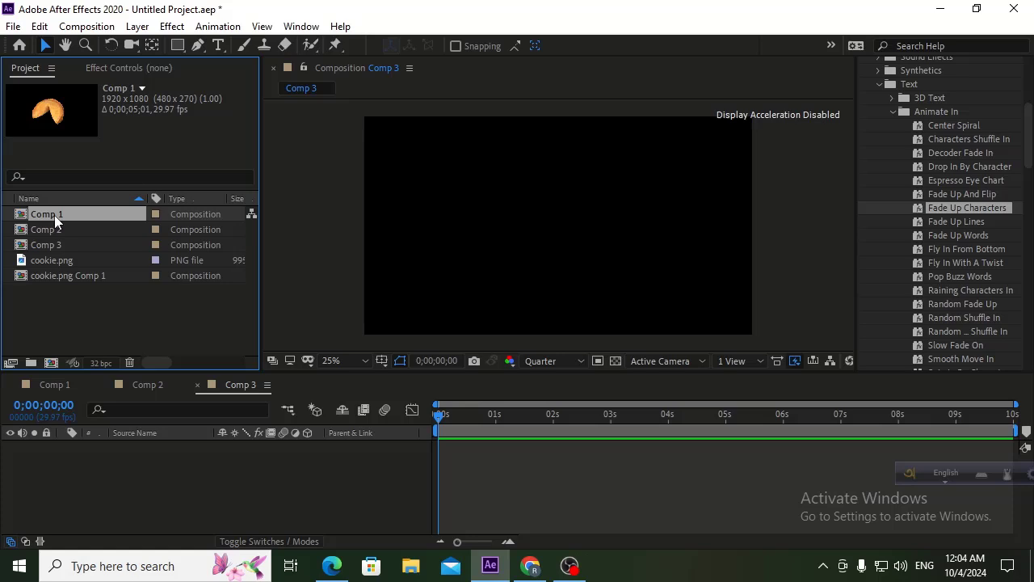
left_click_drag(54, 215, 75, 447)
left_click(64, 230)
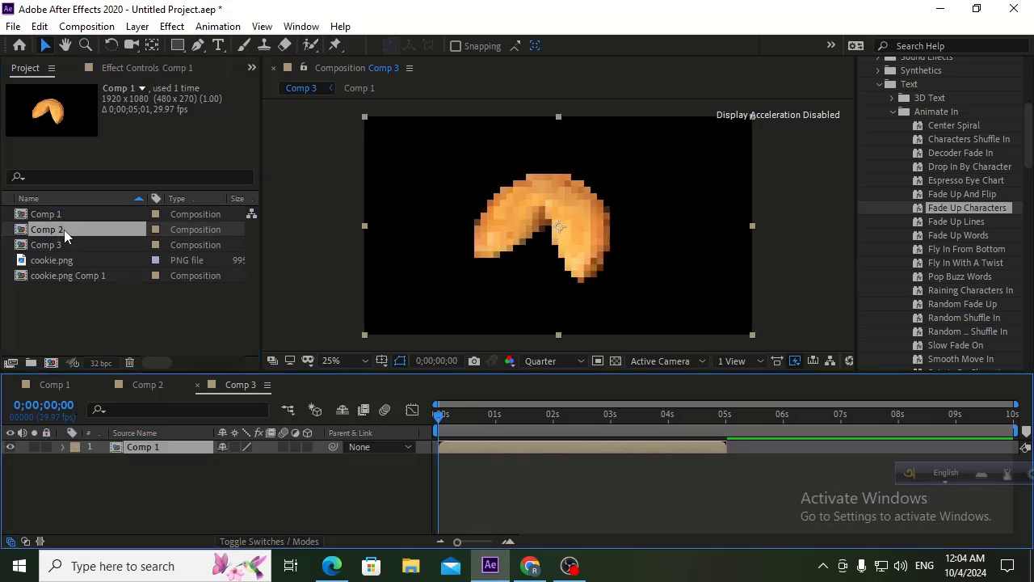
left_click_drag(64, 229, 83, 479)
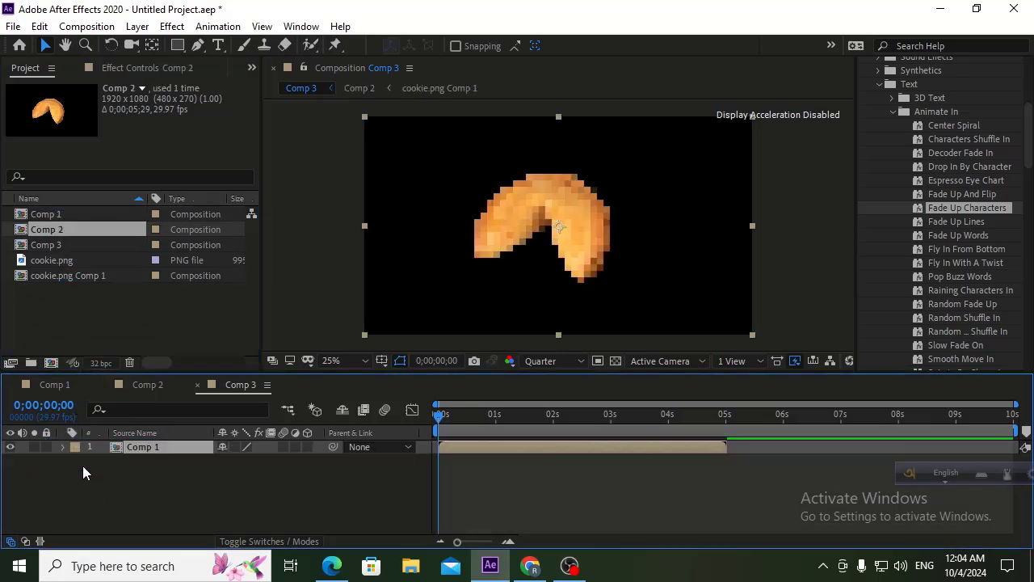
Sequence the Comp 1 and Comp 2 layers with Overlap enabled, a duration of 0;00;00;00 and the transition off.
left_click_drag(143, 492, 147, 442)
right_click(146, 452)
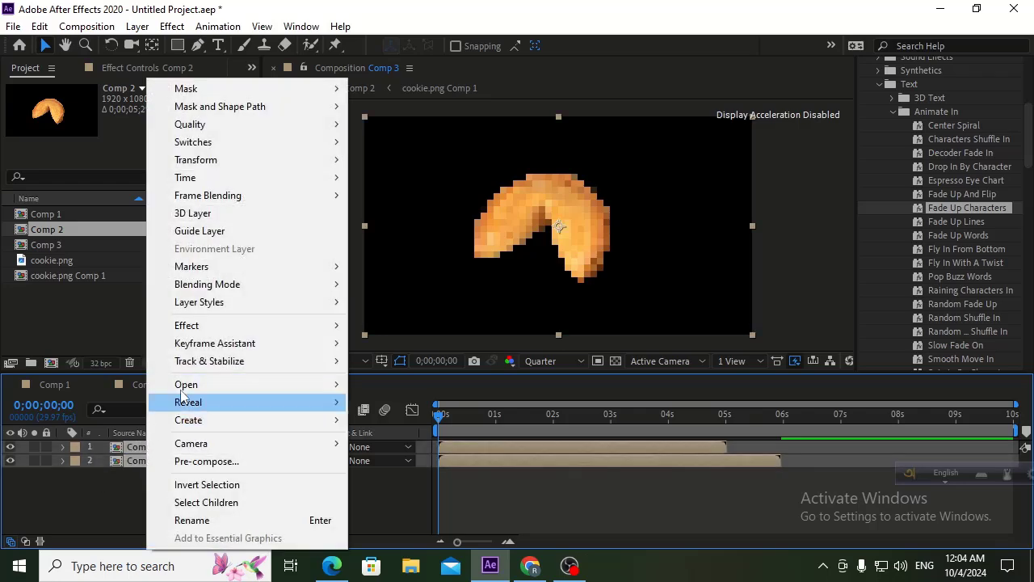
mouse_move(261, 347)
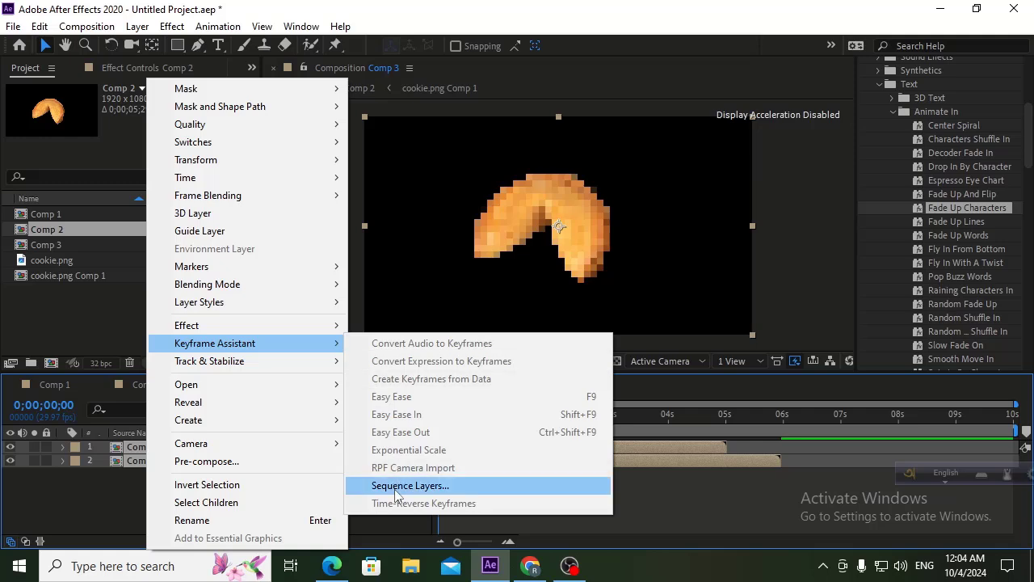
left_click(425, 487)
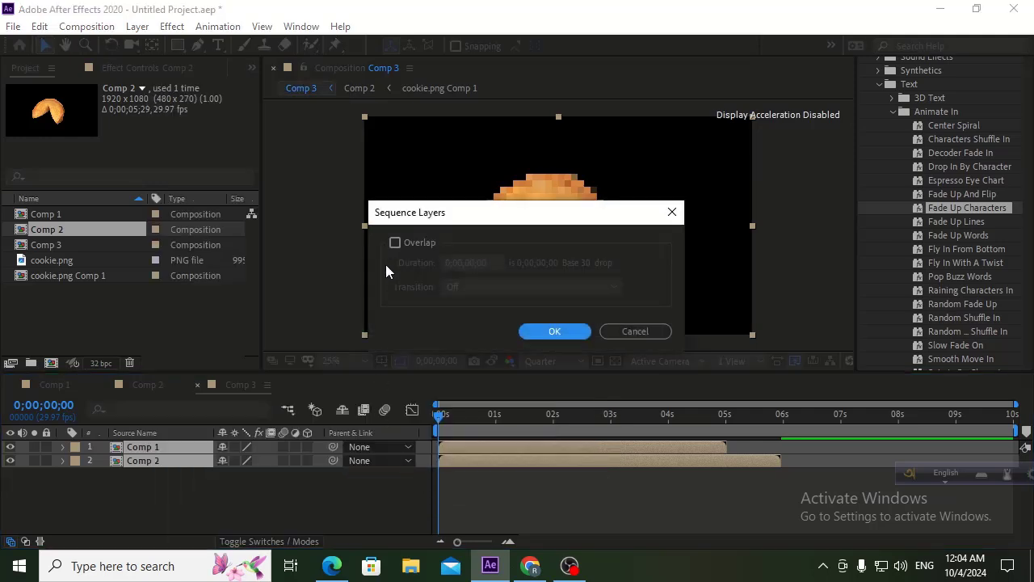
left_click(395, 243)
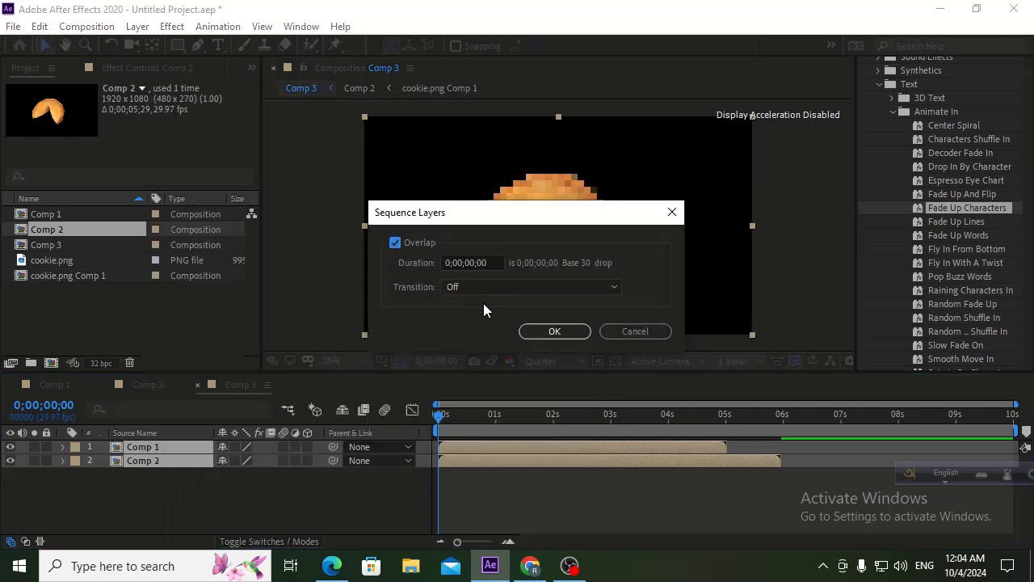
left_click(543, 331)
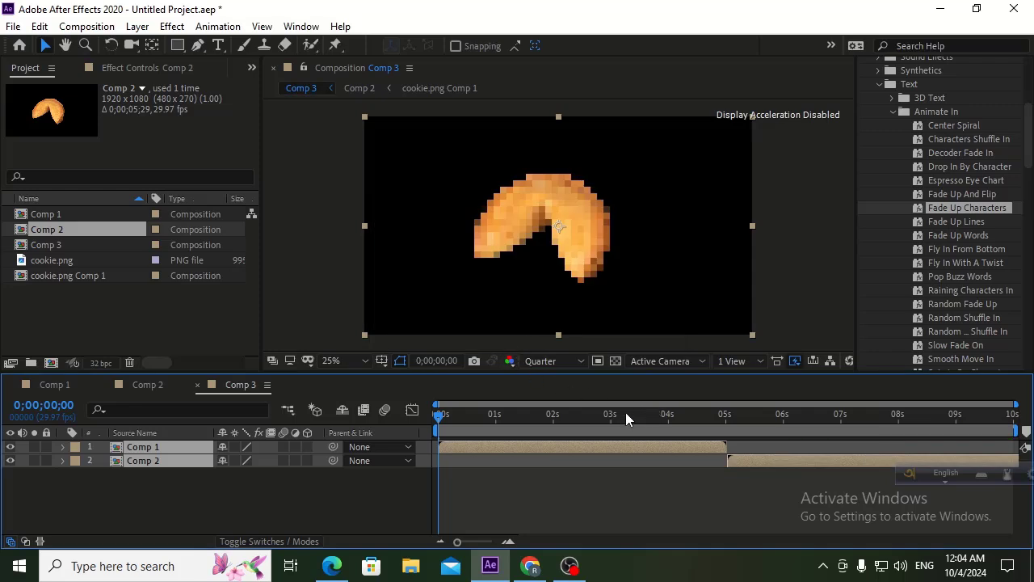
Play the sequenced Comp 3 from the first frame and compare it with the Comp 2 and Comp 1 timelines.
left_click_drag(625, 413, 372, 423)
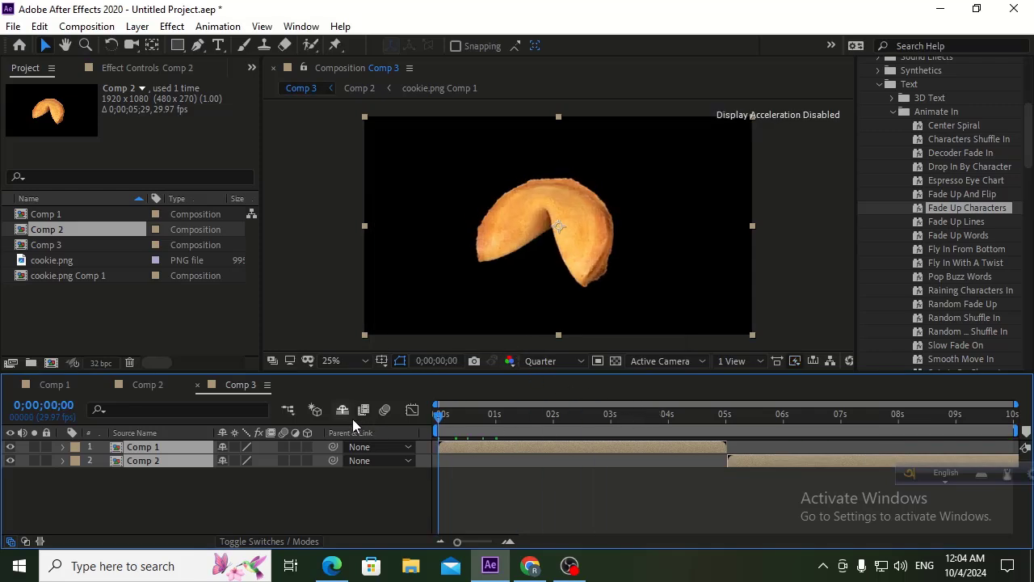
key("space")
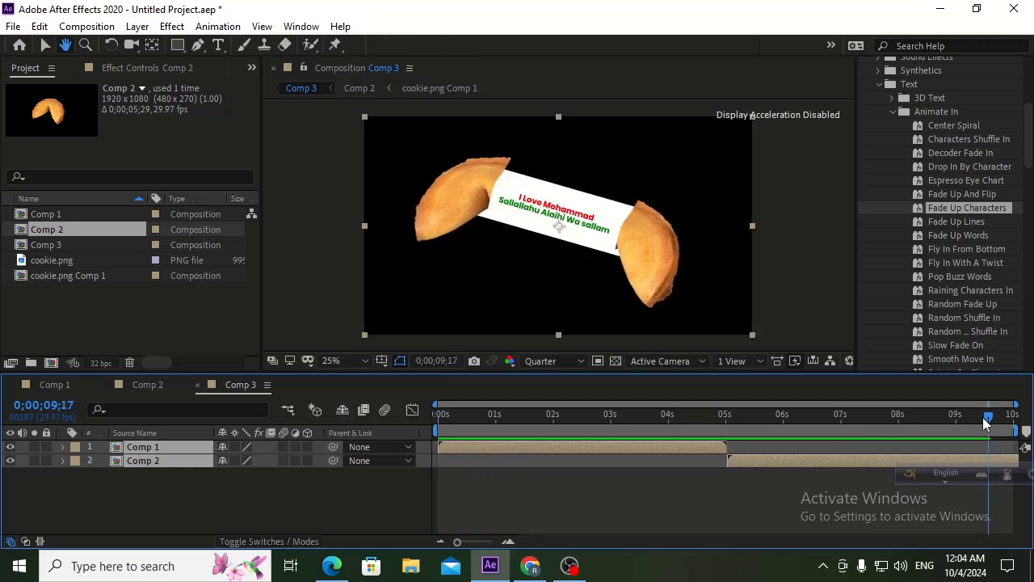
left_click(937, 418)
left_click(147, 387)
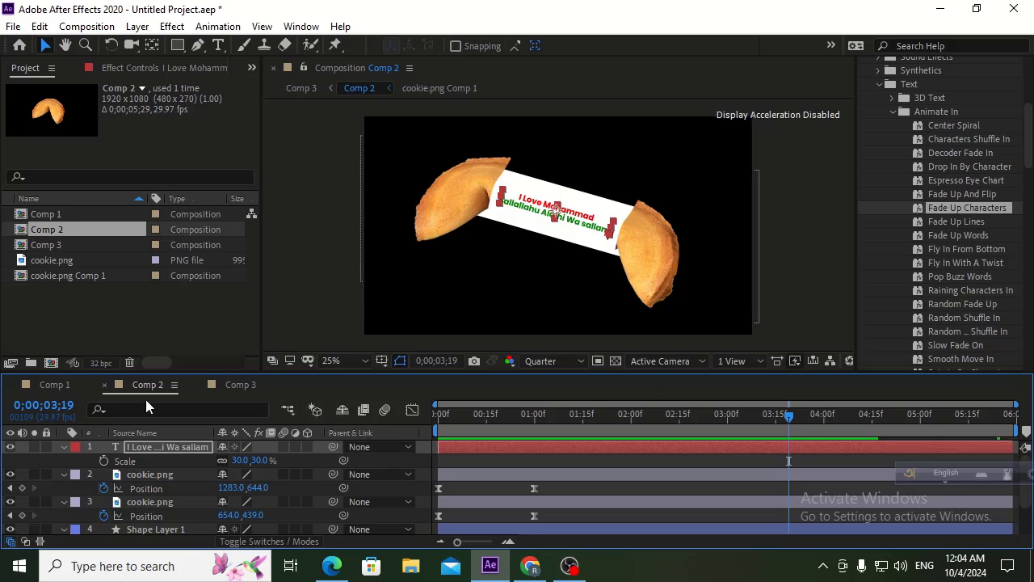
left_click(68, 385)
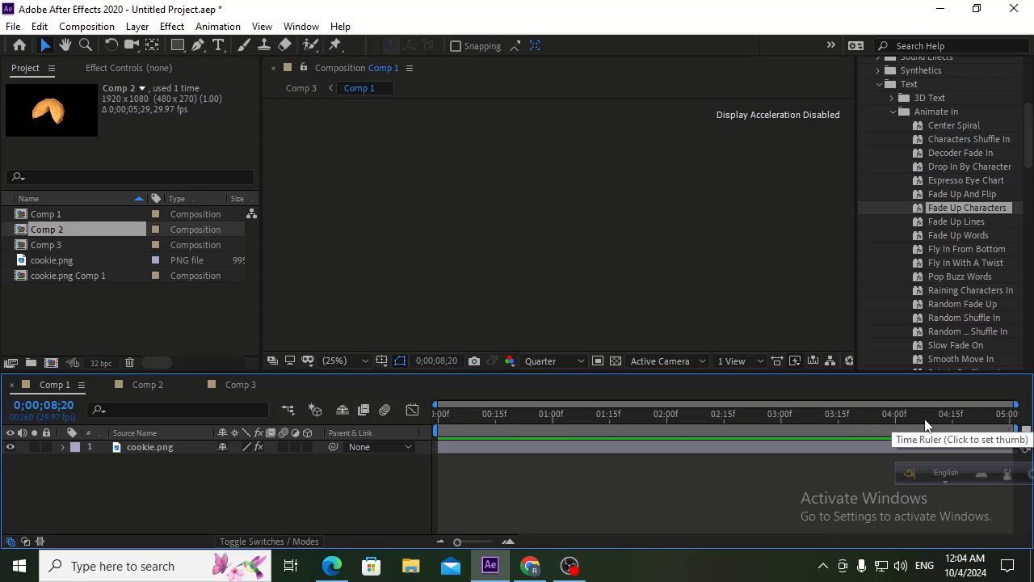
left_click(235, 386)
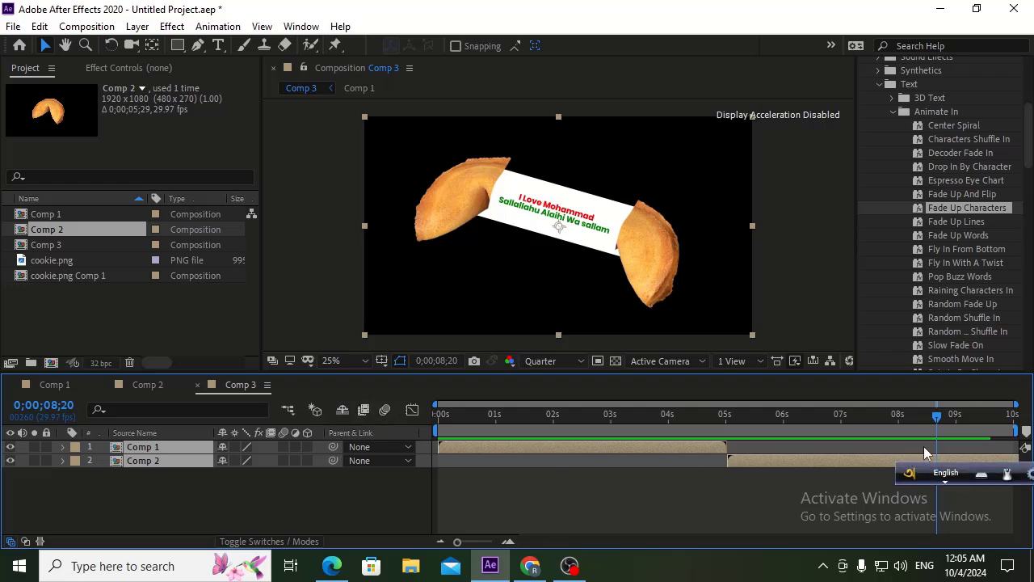
Set the duration of Comp 3 to 0;00;11;00 and fit the whole composition in the timeline.
left_click_drag(971, 430, 1020, 430)
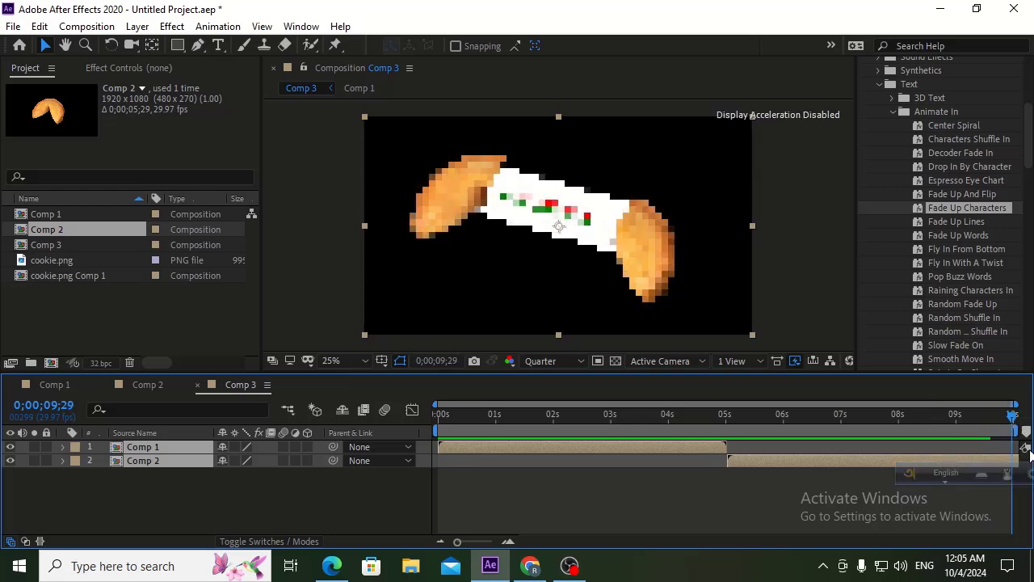
right_click(301, 234)
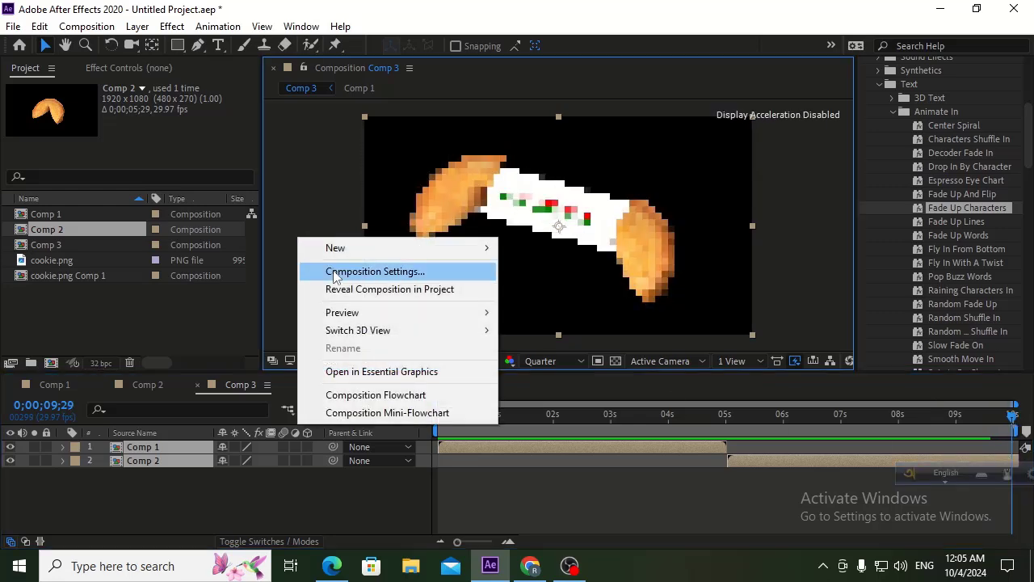
left_click(335, 270)
left_click(426, 356)
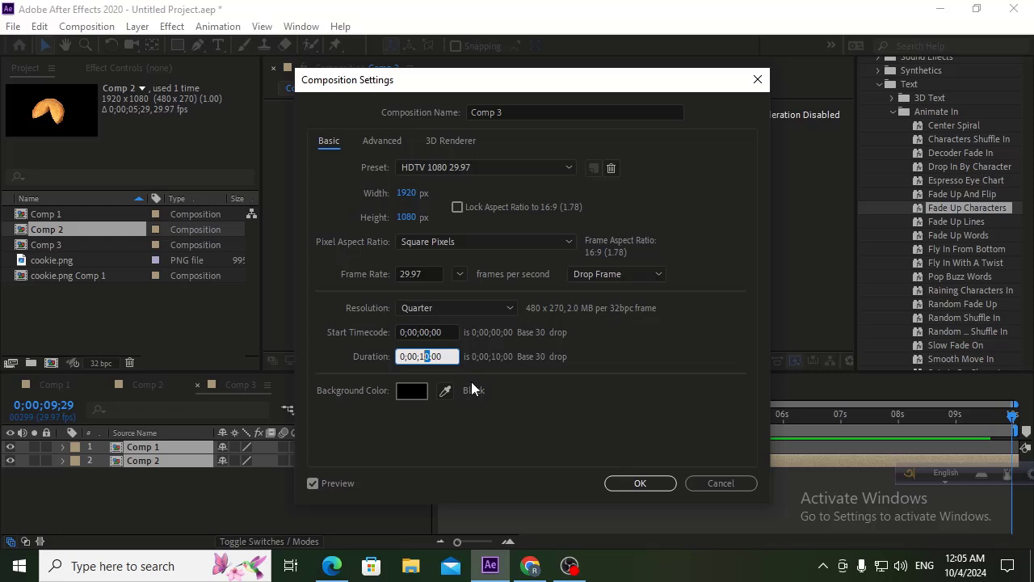
type("1")
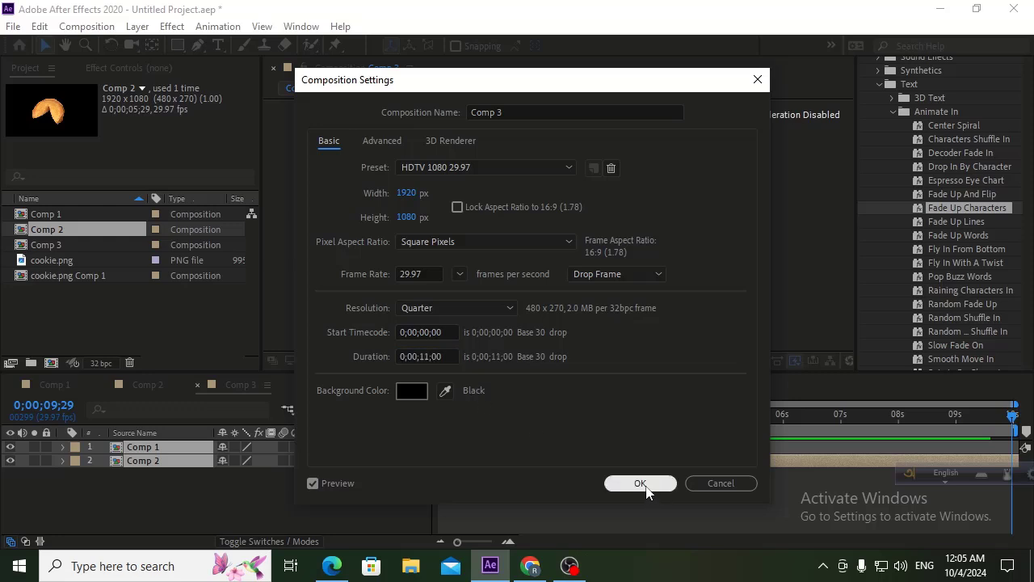
left_click(640, 483)
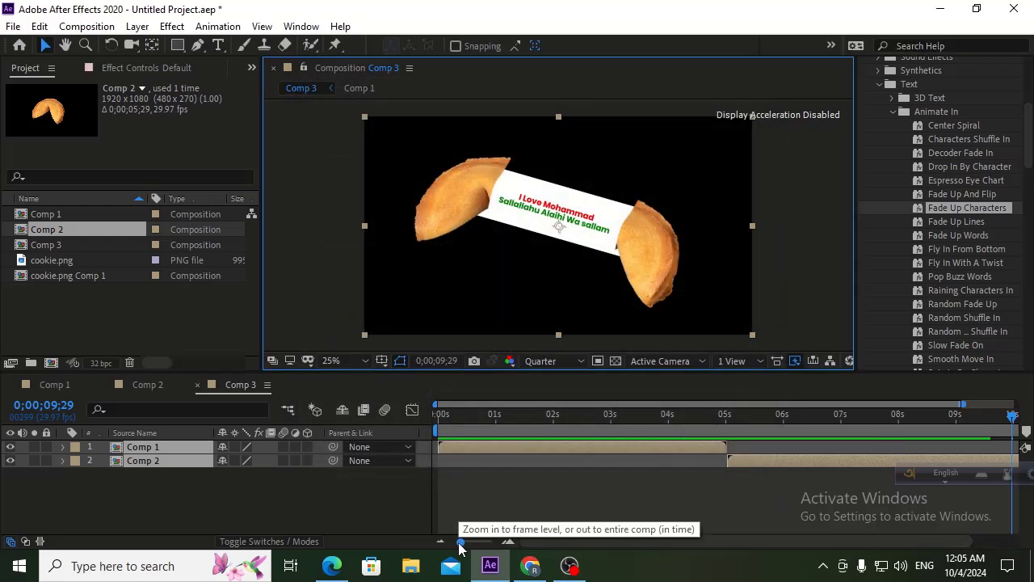
left_click_drag(461, 543, 457, 541)
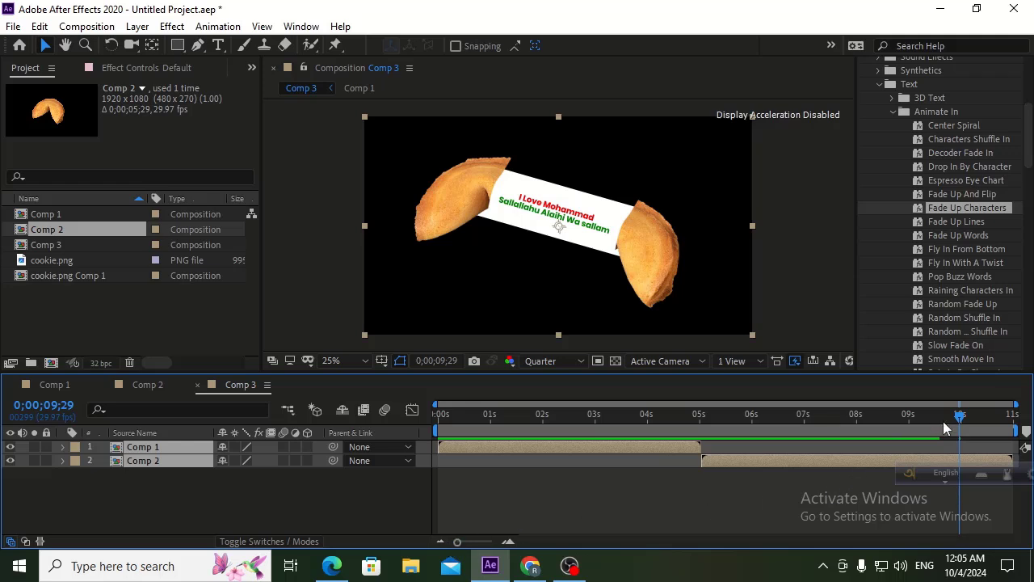
Trim Comp 3 to a work area ending at 0;00;10;00 and play it from the first frame.
mouse_move(960, 418)
left_mouse_down()
mouse_move(1023, 421)
mouse_move(961, 420)
left_mouse_up()
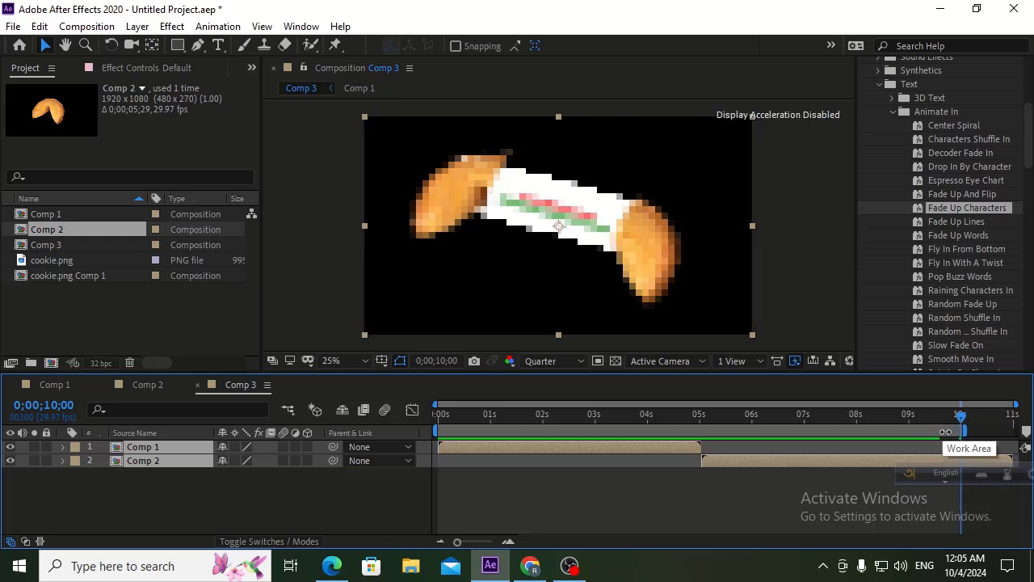
right_click(959, 430)
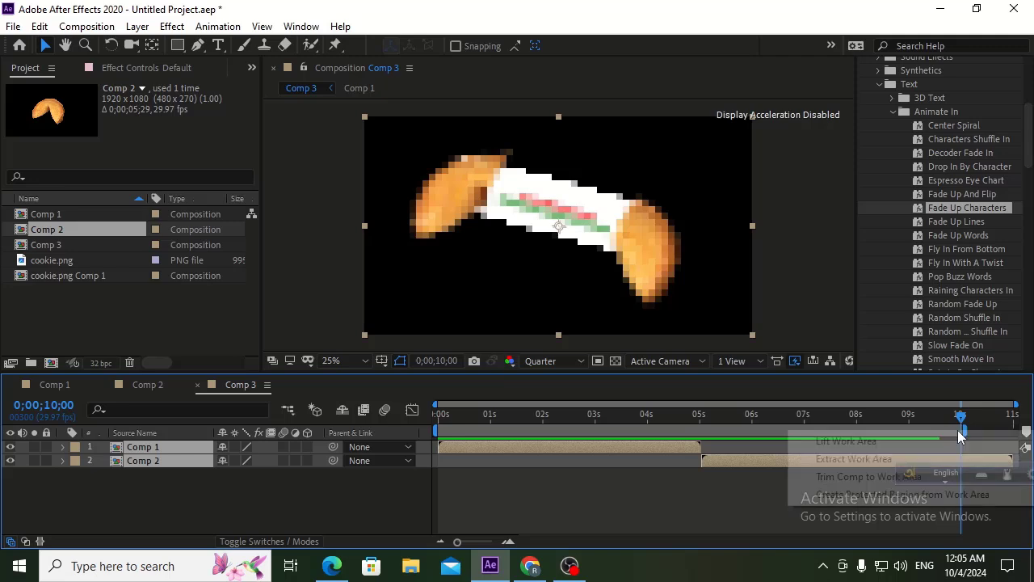
left_click(839, 477)
left_click_drag(751, 430, 364, 414)
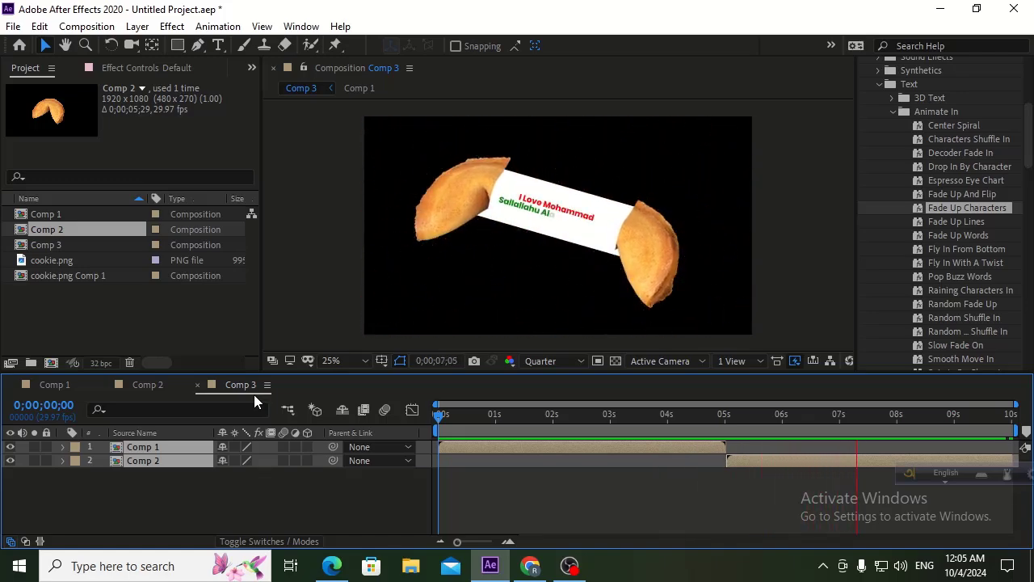
key("space")
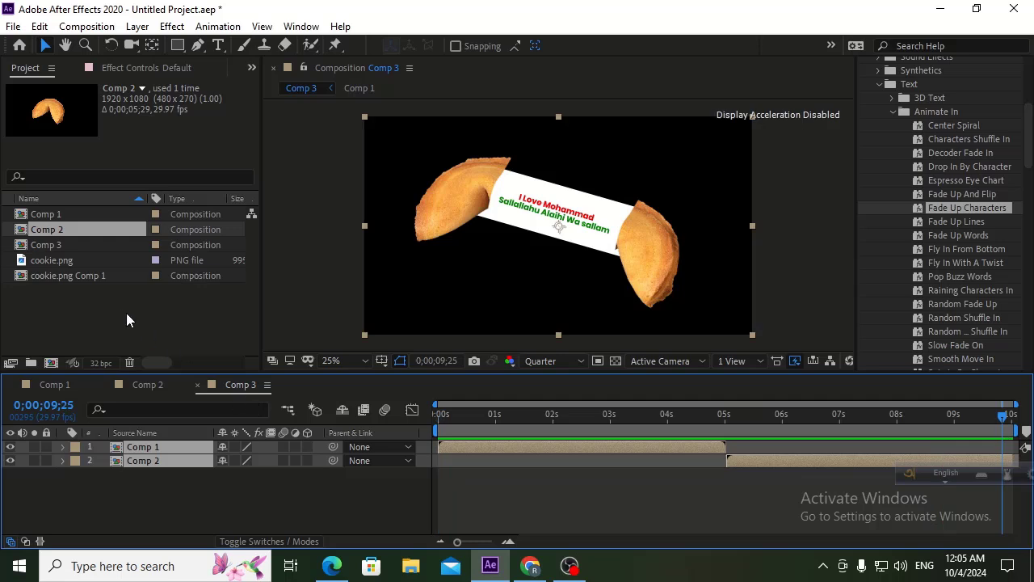
Send Comp 3 to the Adobe Media Encoder queue and keep the H.264 format with the Match Source - High bitrate preset.
left_click(13, 26)
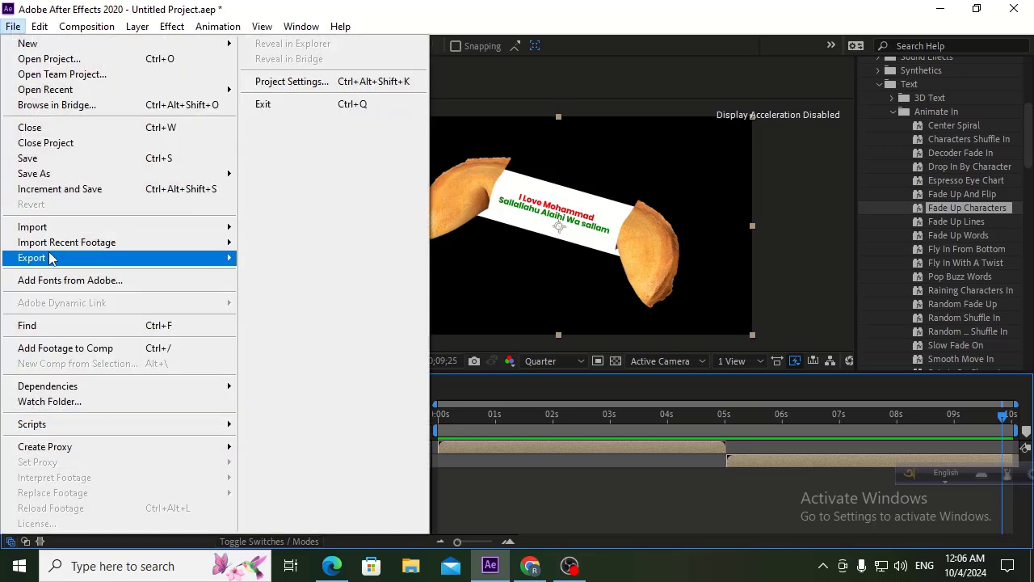
mouse_move(50, 257)
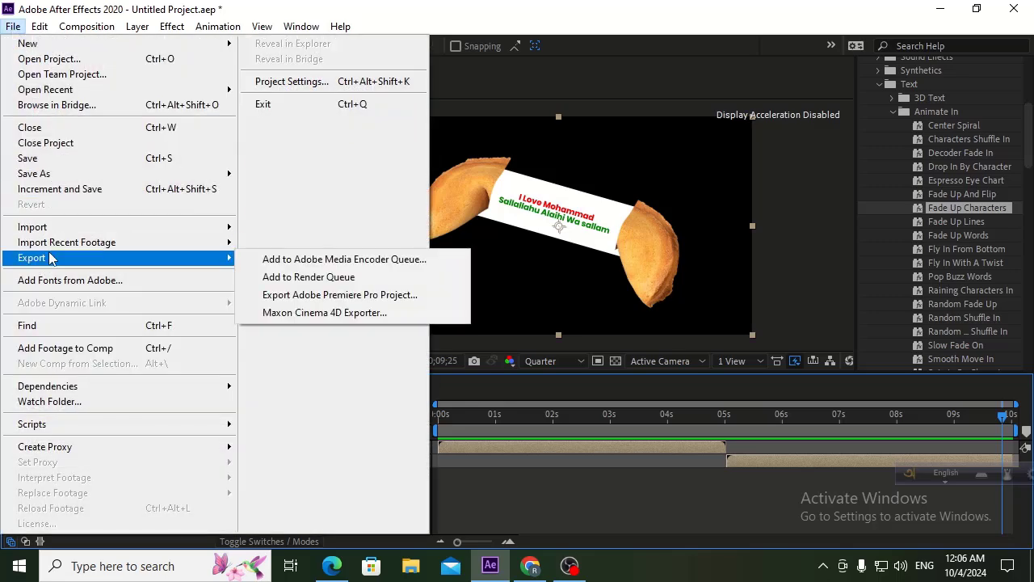
left_click(281, 261)
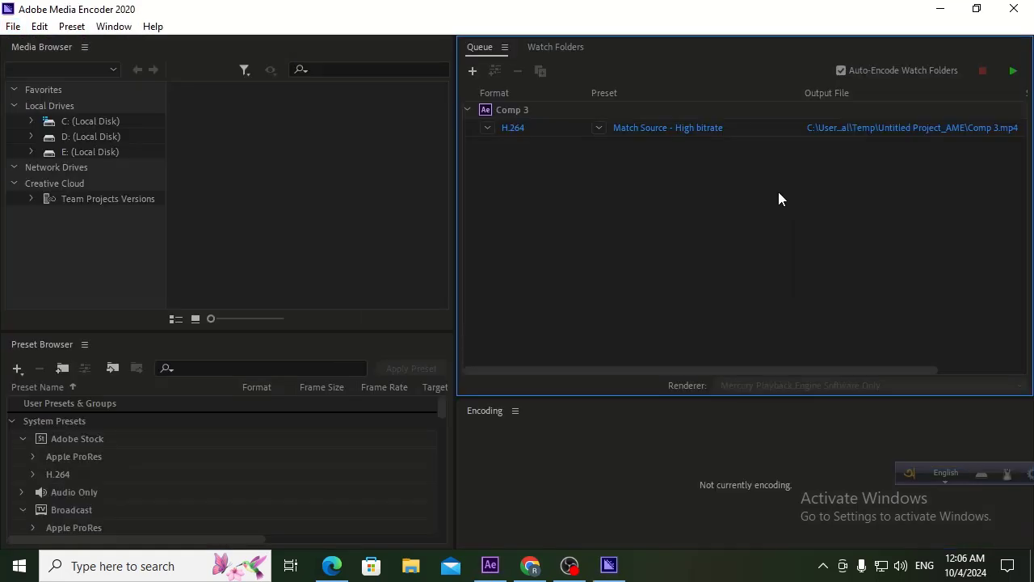
left_click(515, 130)
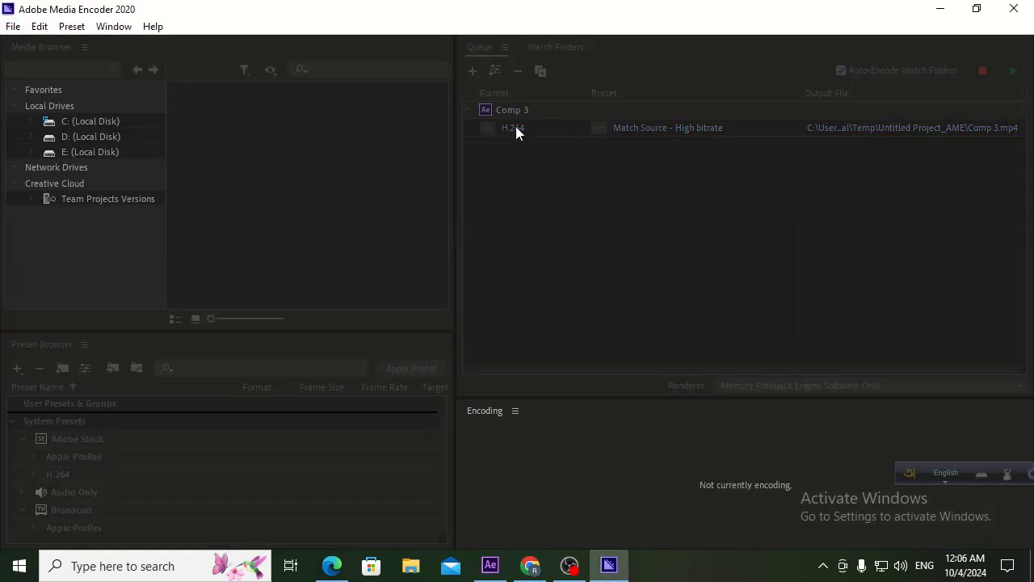
left_click(788, 146)
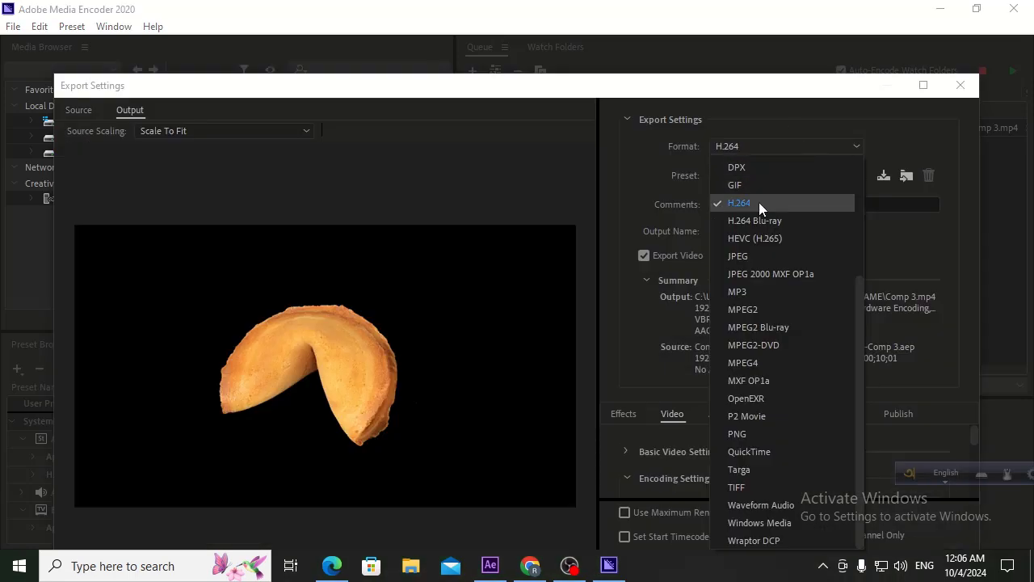
left_click(789, 121)
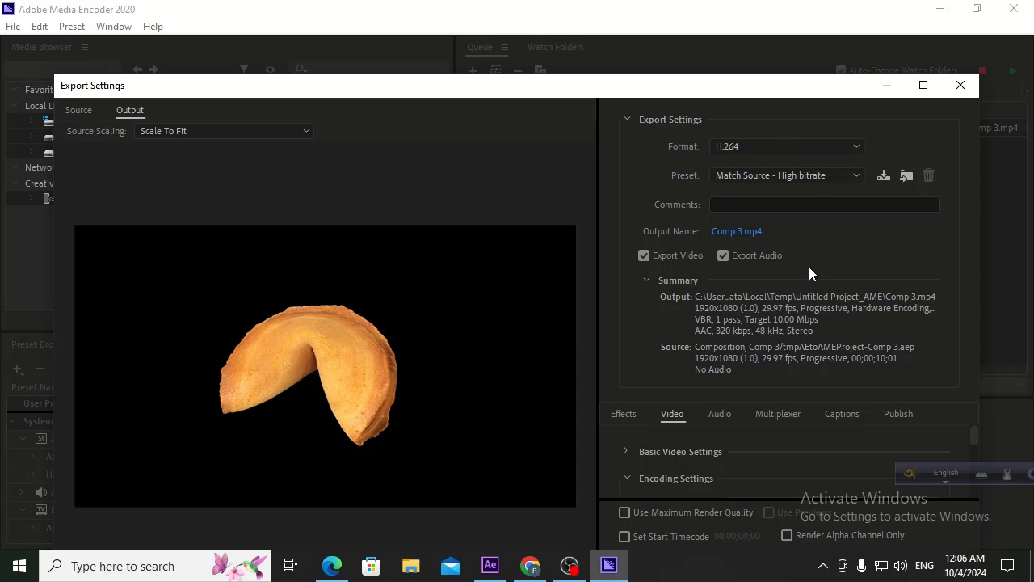
key("Return")
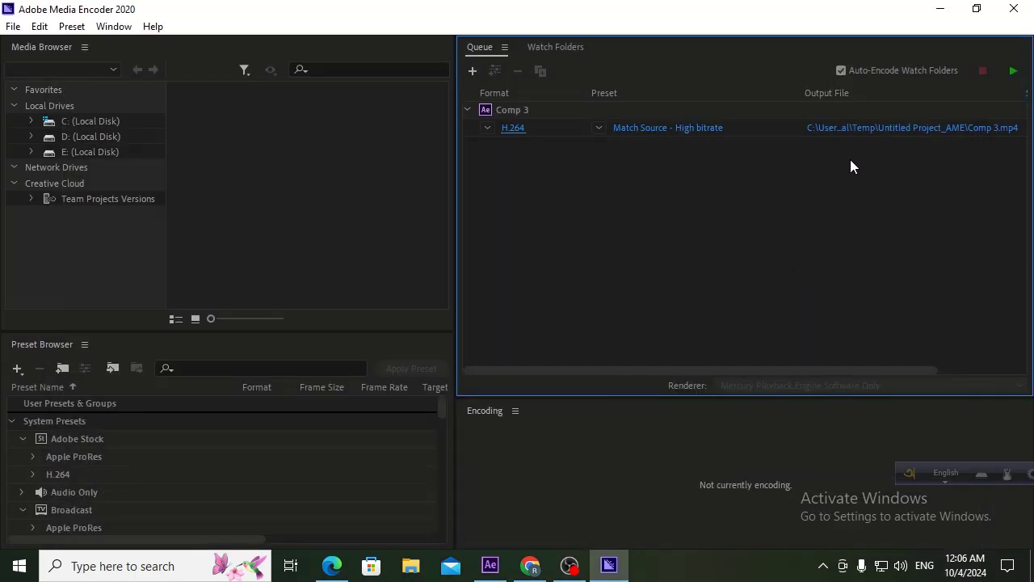
Set the output file of Comp 3 to text.mp4 on the Desktop and start encoding the queue.
left_click(927, 130)
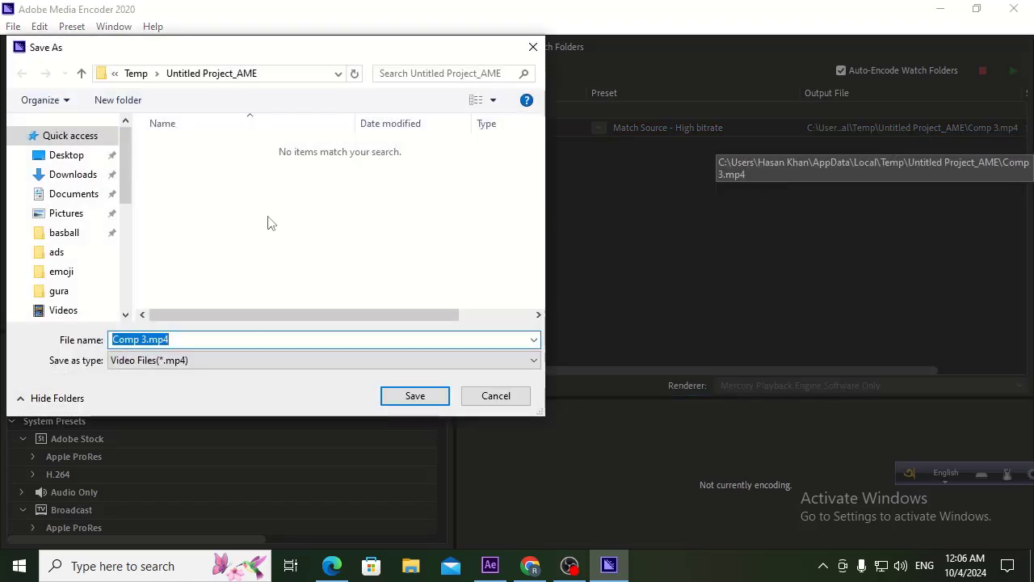
left_click(66, 155)
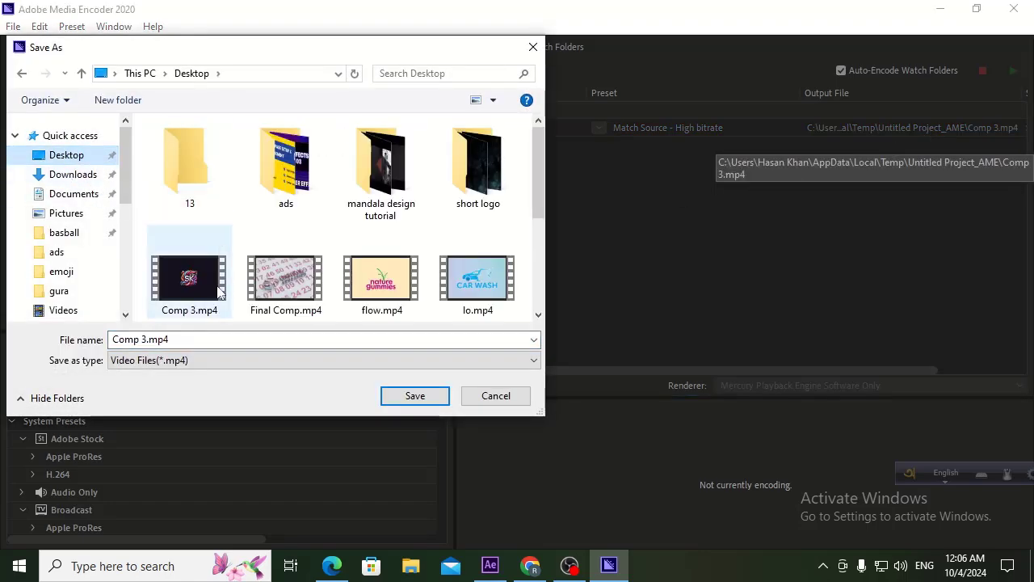
left_click(147, 342)
left_click_drag(146, 342, 84, 341)
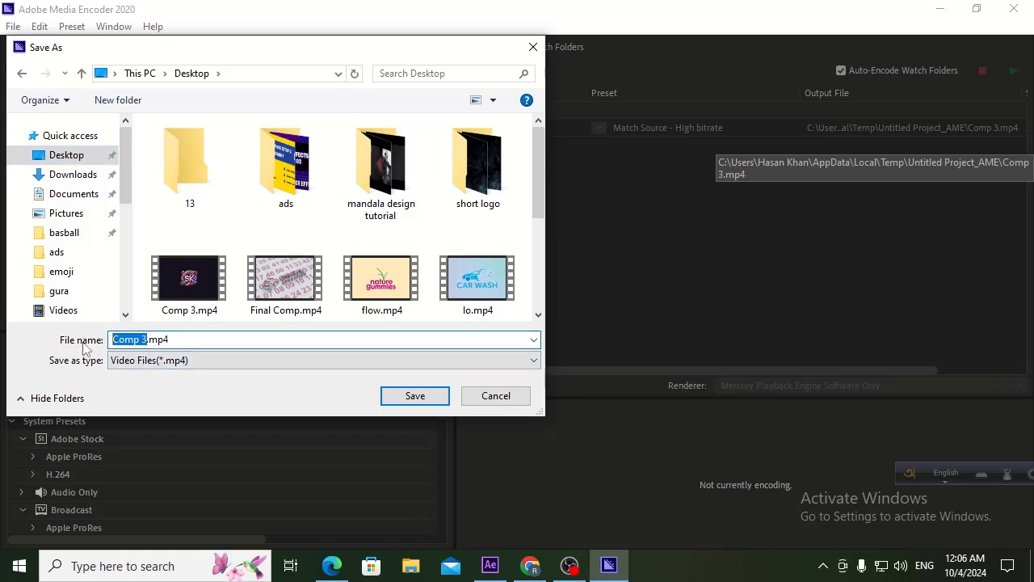
key("BackSpace")
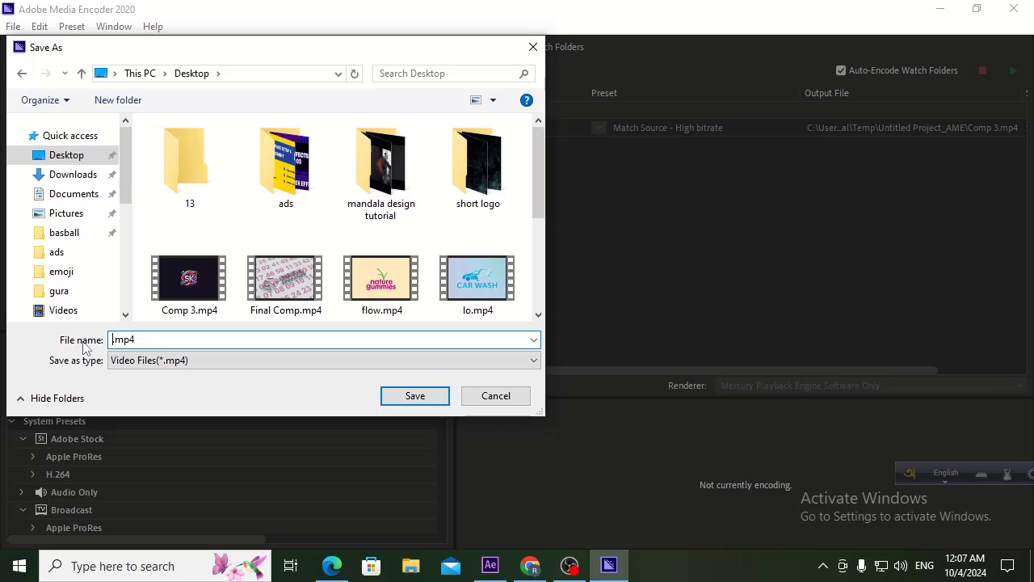
type("text")
left_click(400, 397)
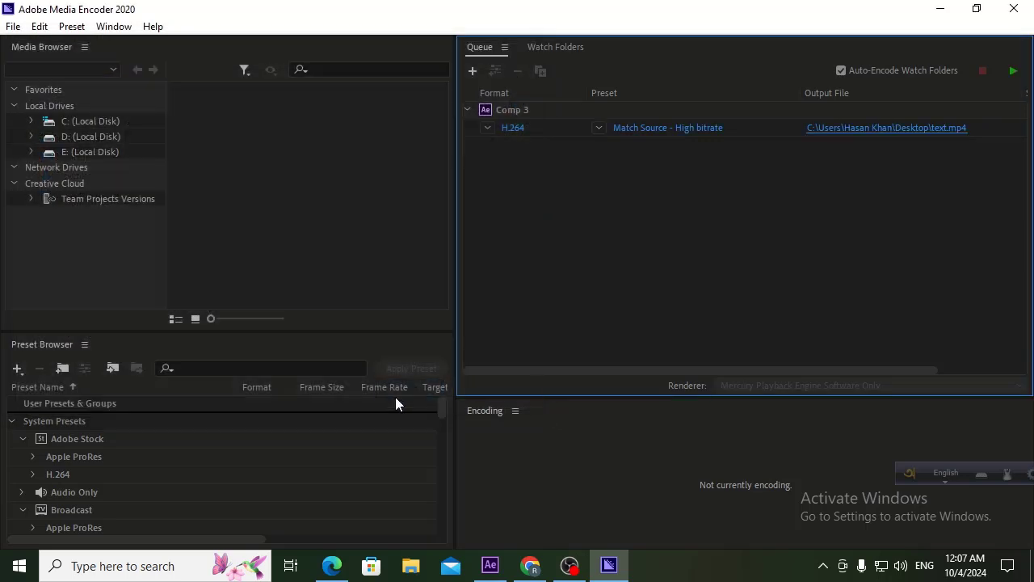
left_click(1015, 72)
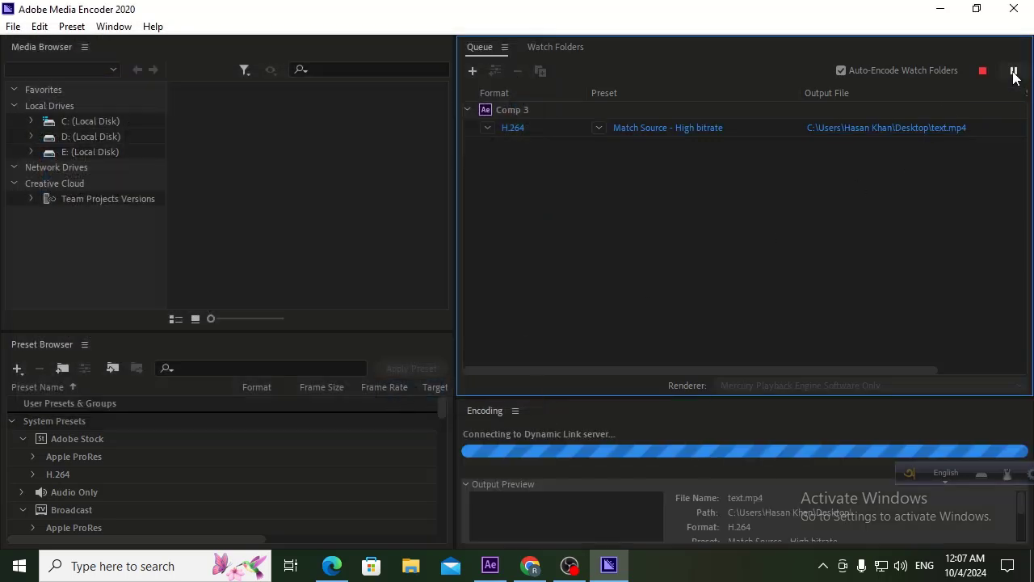